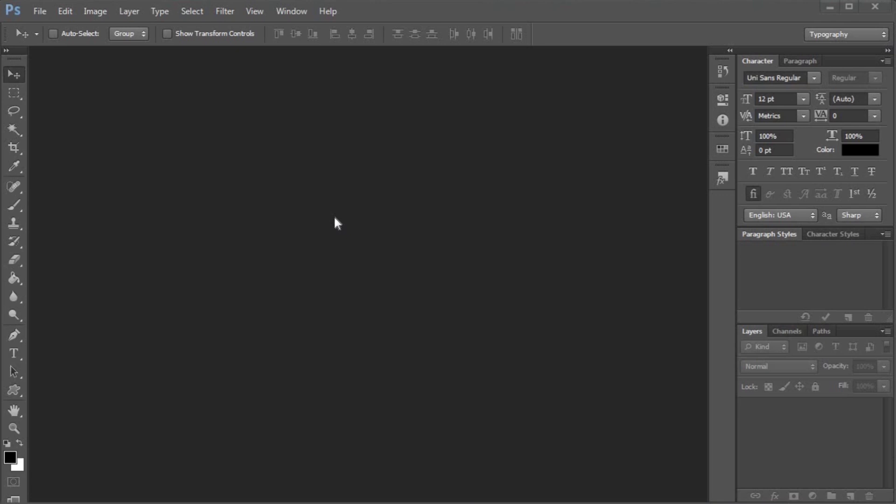
# Step: Bring up the File menu in the empty Photoshop workspace
pyautogui.click(46, 7)
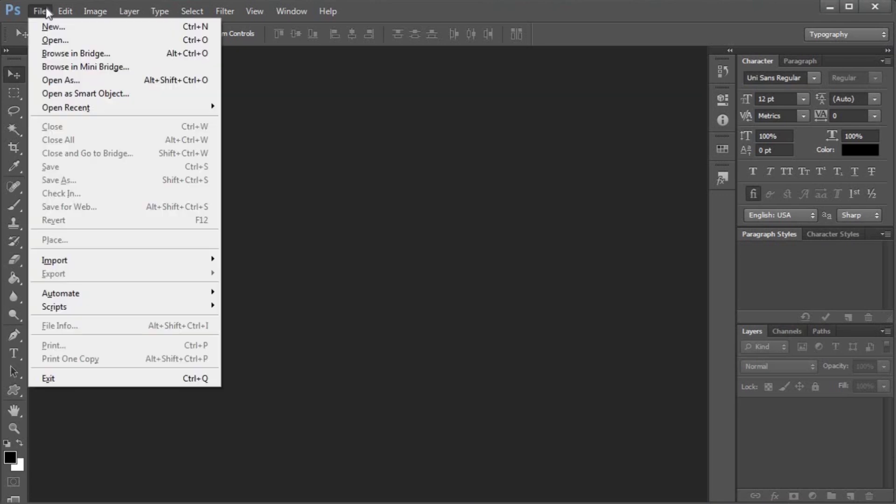
# Step: Create a new white document 851 x 315 px at 300 ppi
pyautogui.click(46, 25)
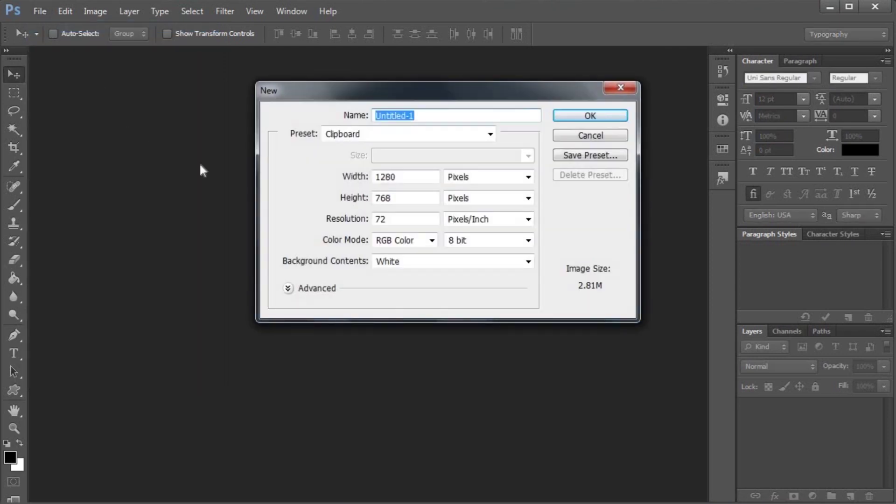
pyautogui.doubleClick(401, 176)
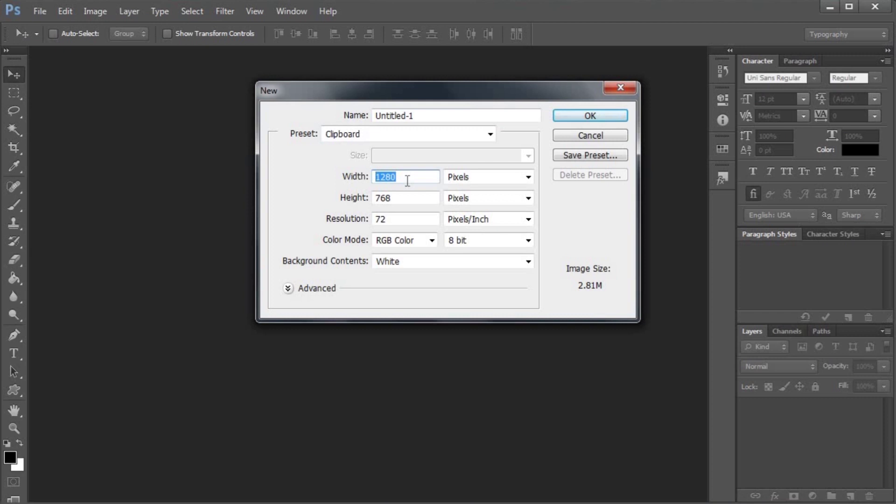
pyautogui.write('851')
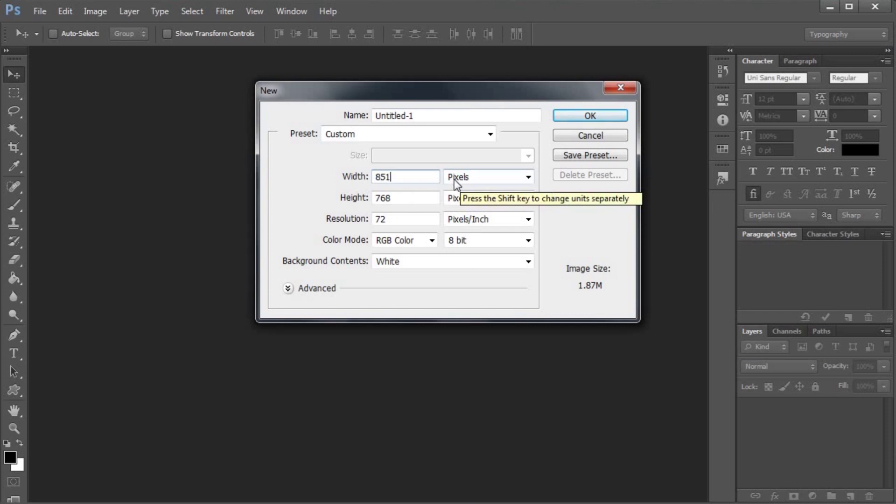
pyautogui.doubleClick(386, 198)
pyautogui.write('315')
pyautogui.doubleClick(393, 220)
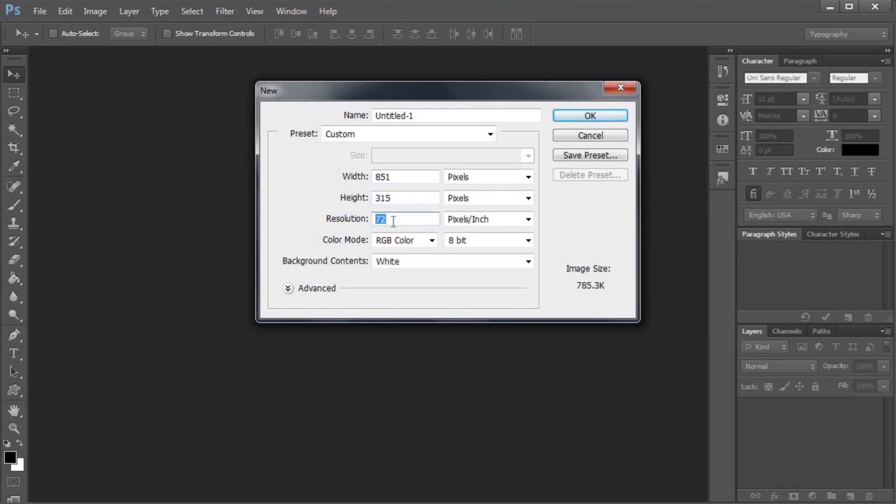
pyautogui.write('300')
pyautogui.click(561, 116)
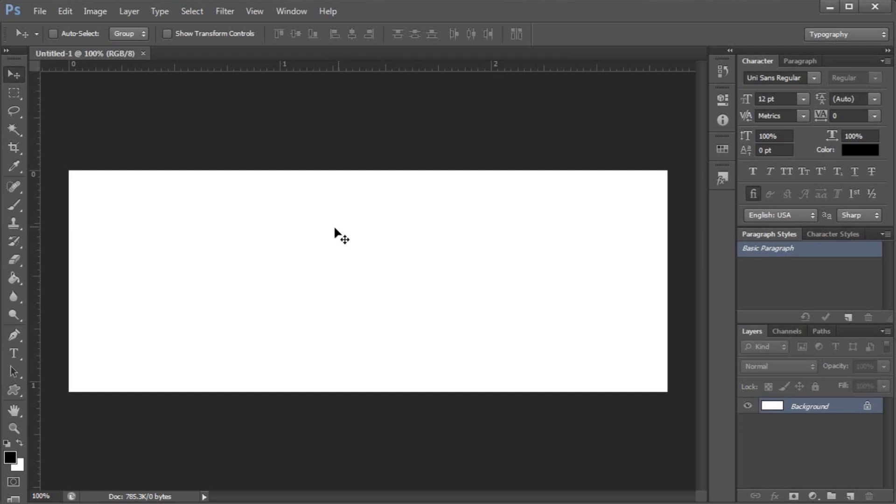
pyautogui.click(41, 13)
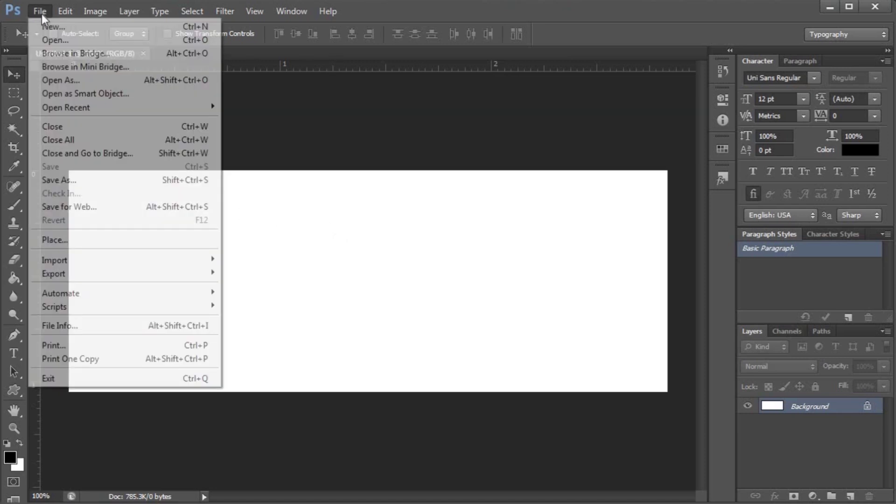
# Step: Place the blue cover template file onto the canvas and commit it as a layer
pyautogui.click(50, 240)
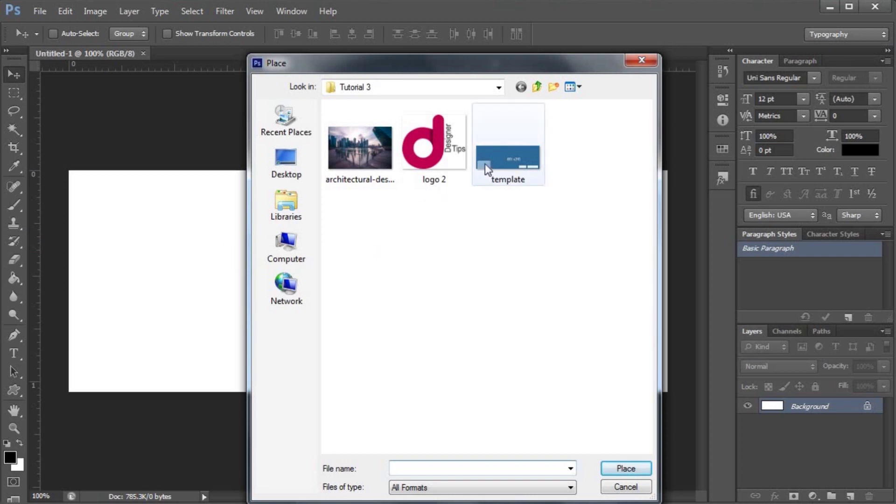
pyautogui.click(485, 163)
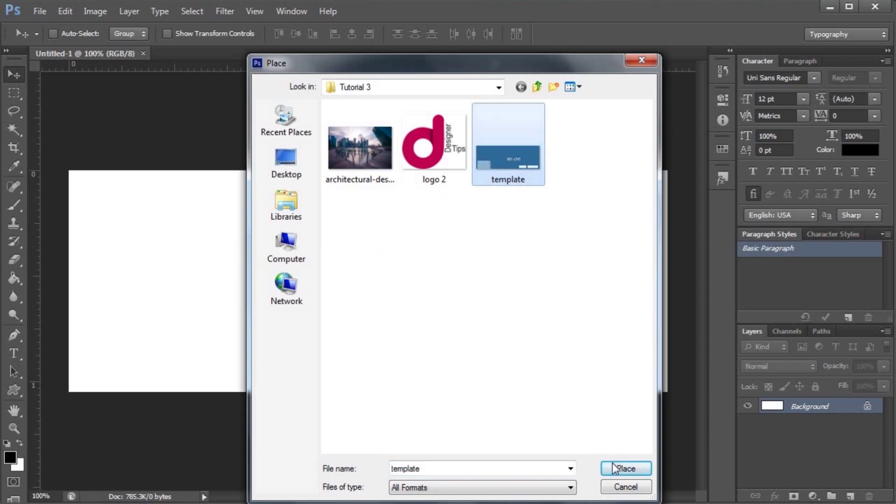
pyautogui.click(613, 467)
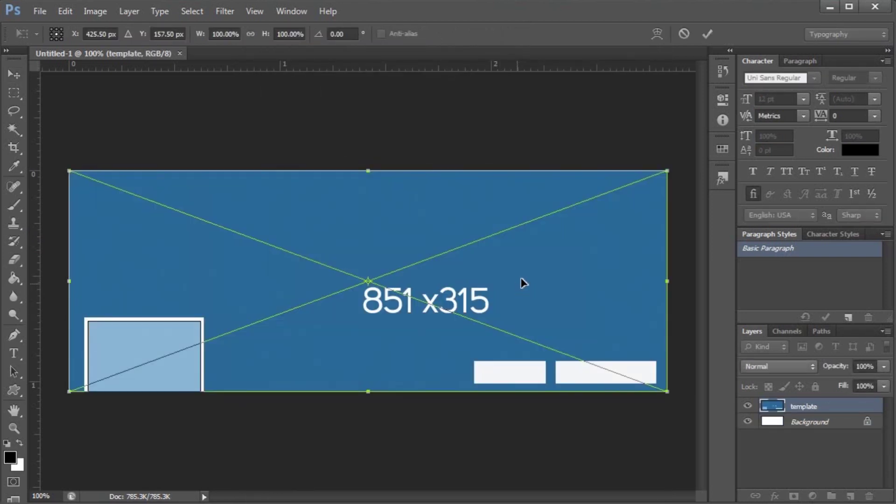
pyautogui.press('Return')
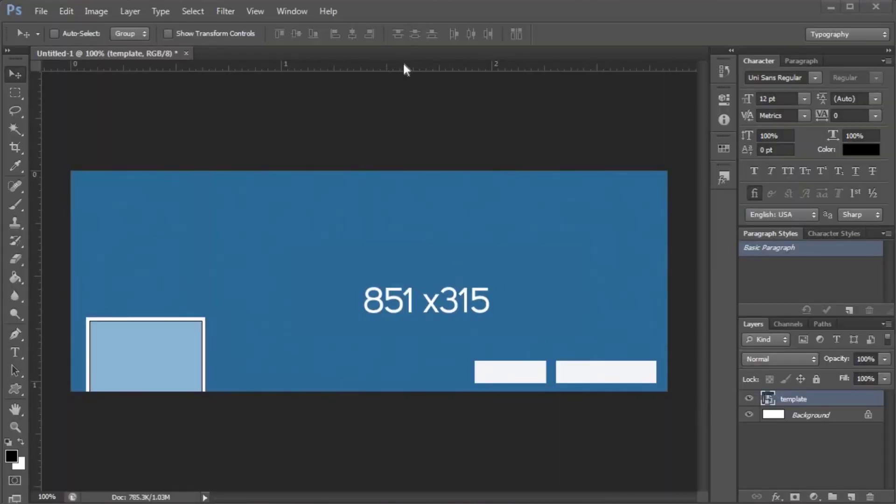
# Step: Add guides at the profile box's top and right edges and the bars' top, then hide the template
pyautogui.hotkey('ctrl', 'r')
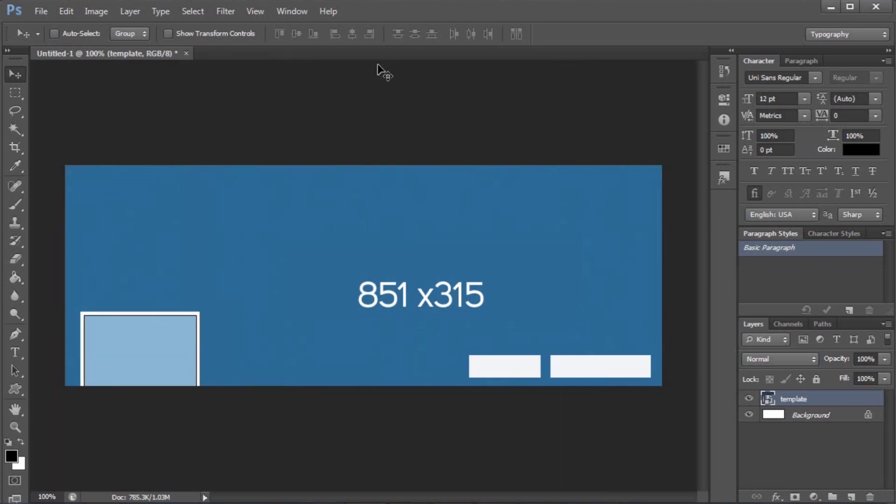
pyautogui.hotkey('ctrl', 'r')
pyautogui.moveTo(379, 68); pyautogui.dragTo(367, 313)
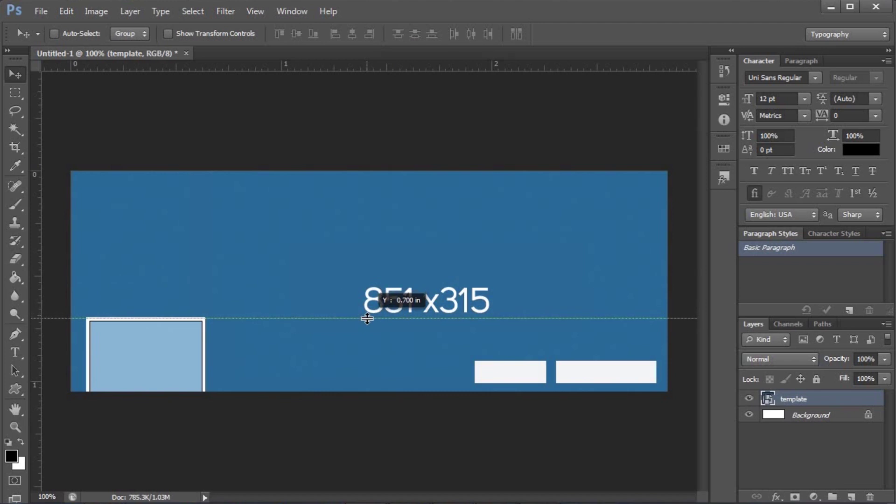
pyautogui.moveTo(367, 313); pyautogui.dragTo(367, 316)
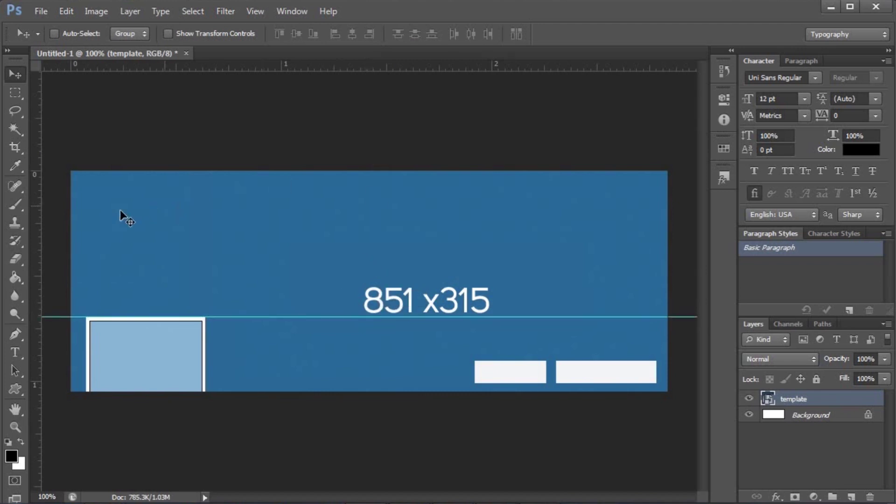
pyautogui.moveTo(38, 233); pyautogui.dragTo(205, 294)
pyautogui.moveTo(451, 68); pyautogui.dragTo(468, 361)
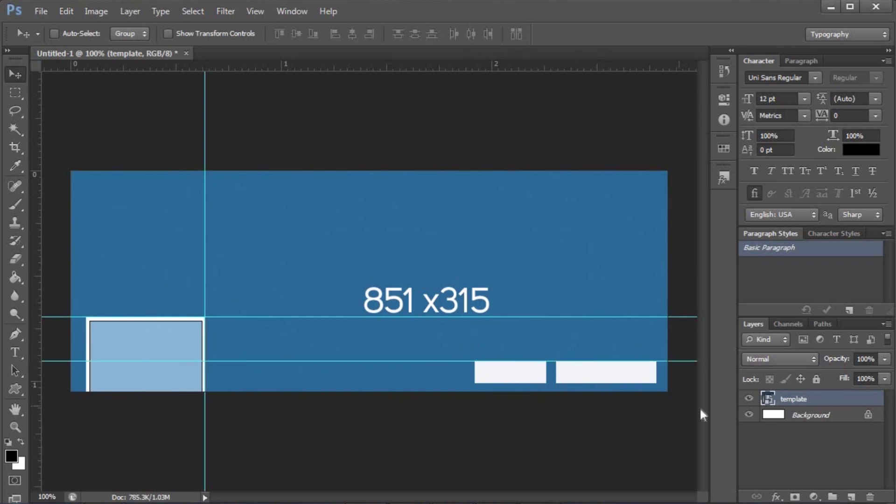
pyautogui.click(749, 399)
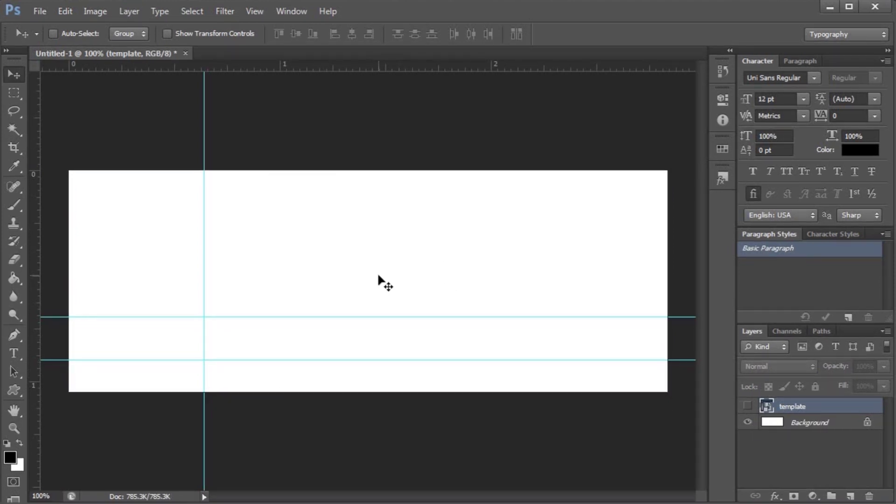
# Step: On a new layer, select a rectangle covering the banner's left half
pyautogui.click(849, 496)
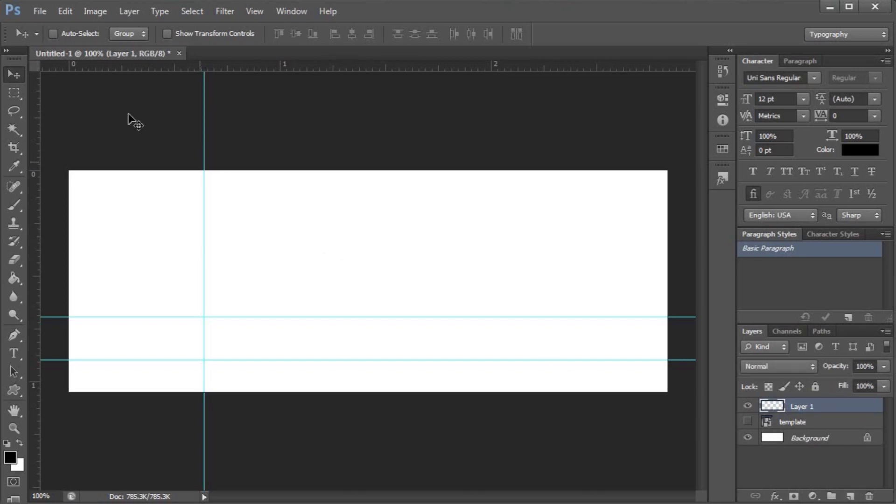
pyautogui.click(14, 93)
pyautogui.moveTo(70, 172); pyautogui.dragTo(380, 395)
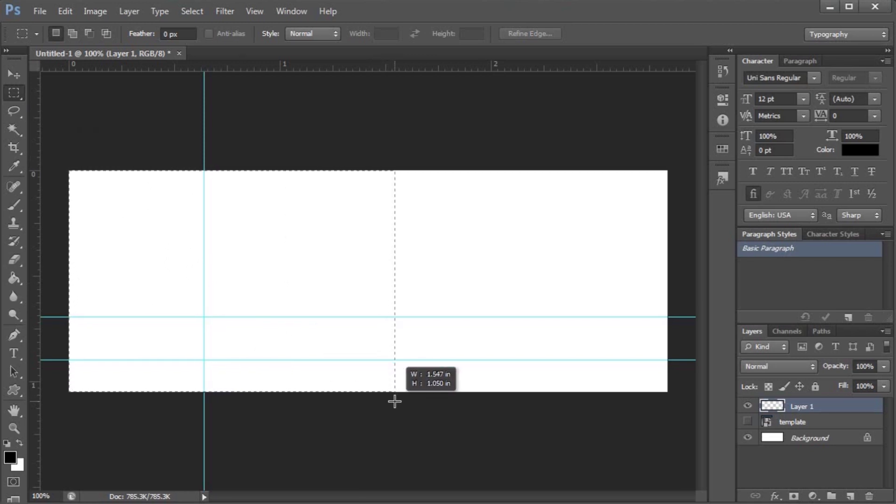
pyautogui.moveTo(380, 395); pyautogui.dragTo(398, 392)
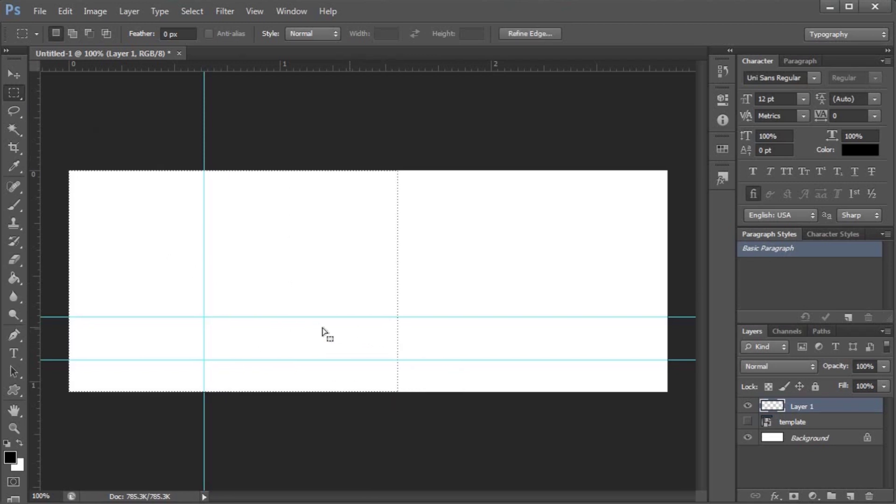
# Step: Fill the selection with magenta #950876 and deselect
pyautogui.click(14, 458)
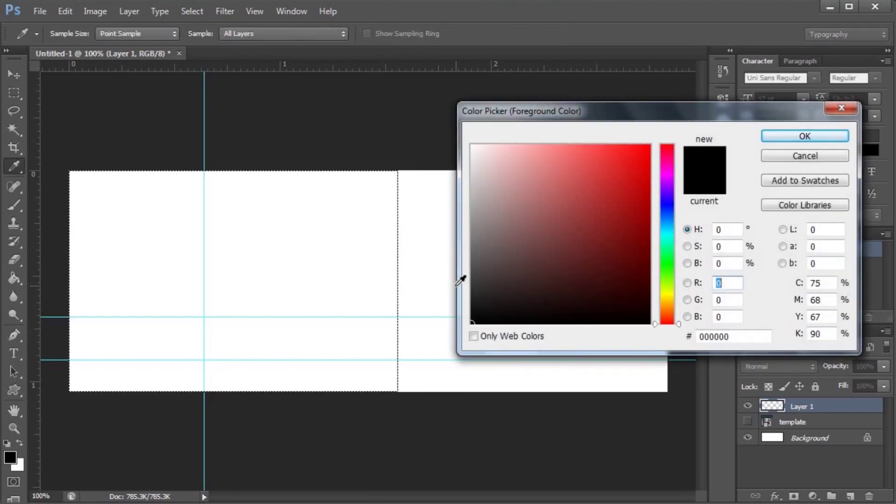
pyautogui.click(667, 171)
pyautogui.moveTo(644, 198)
pyautogui.mouseDown()
pyautogui.moveTo(638, 233)
pyautogui.moveTo(649, 228)
pyautogui.mouseUp()
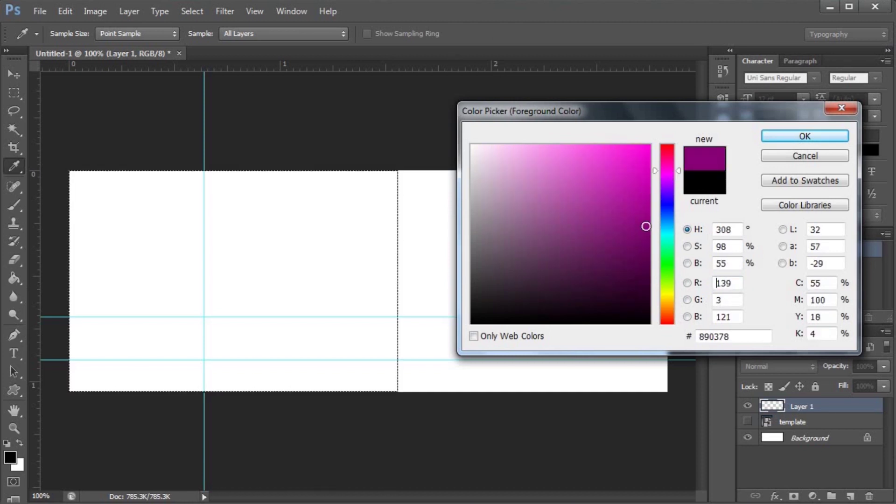
pyautogui.moveTo(668, 171); pyautogui.dragTo(668, 167)
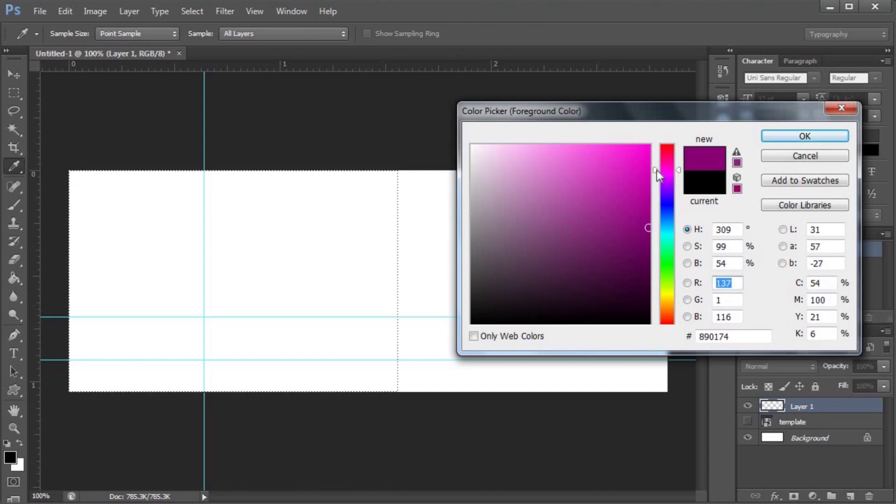
pyautogui.click(640, 219)
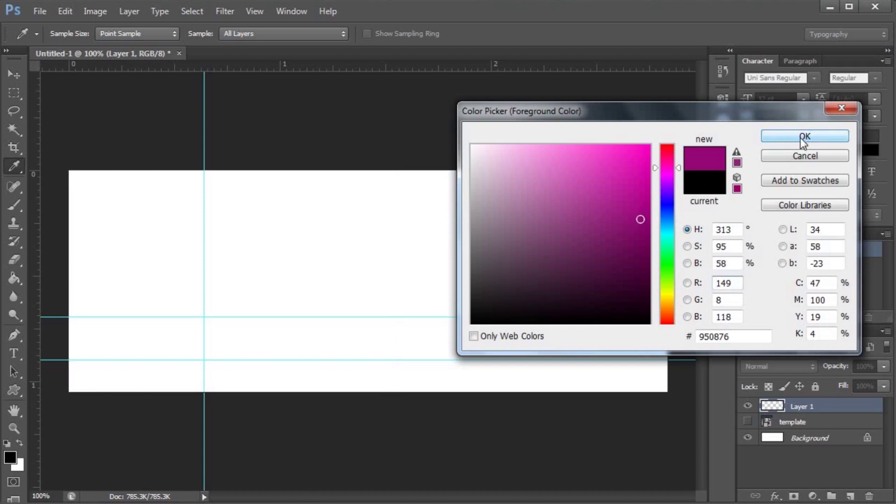
pyautogui.click(805, 136)
pyautogui.press('m')
pyautogui.click(18, 279)
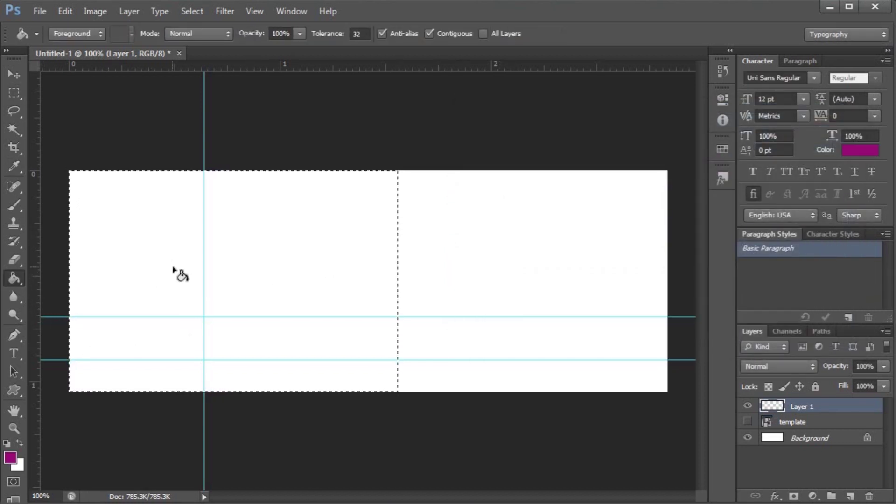
pyautogui.click(176, 270)
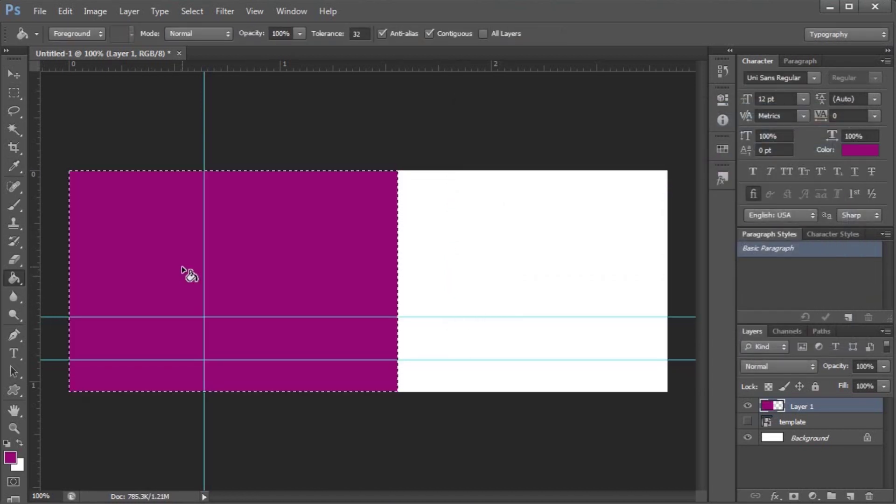
pyautogui.hotkey('ctrl', 'd')
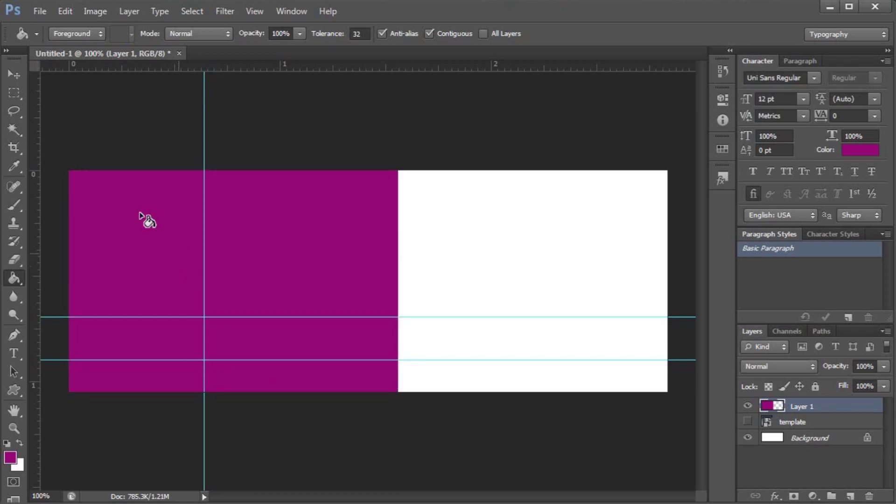
pyautogui.click(15, 75)
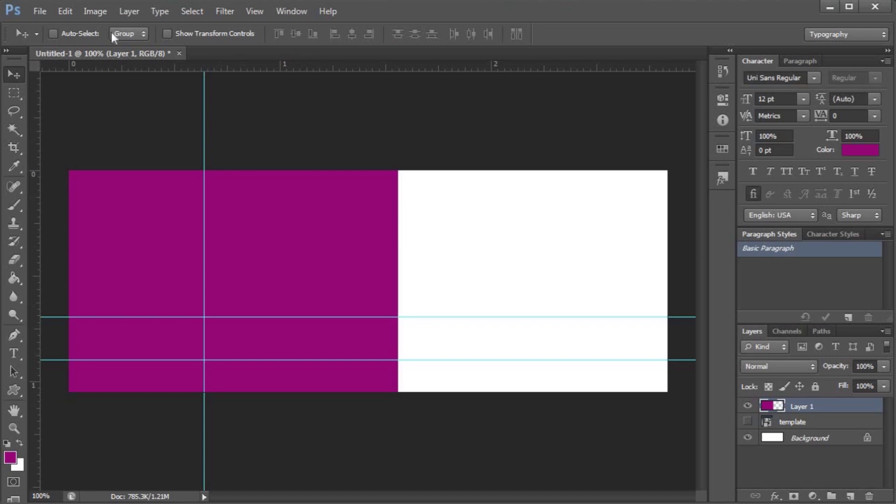
# Step: Skew the magenta block's bottom edge to about -39° for a diagonal right side
pyautogui.click(71, 10)
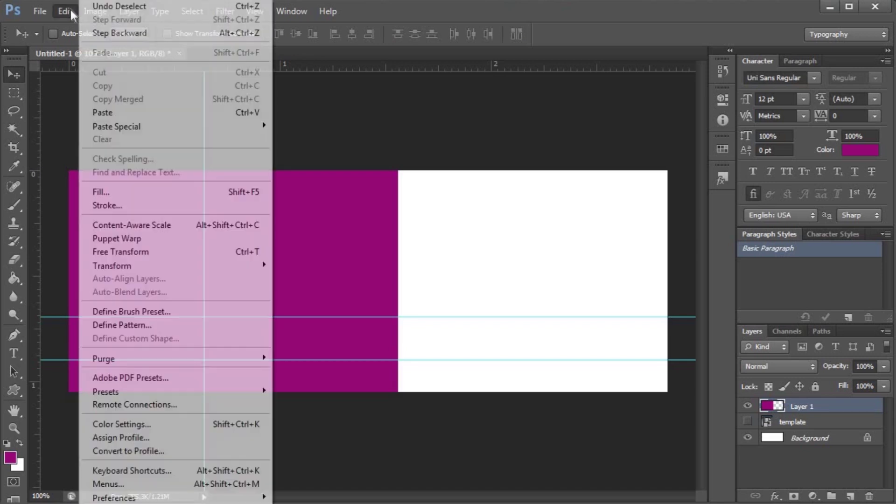
pyautogui.click(106, 251)
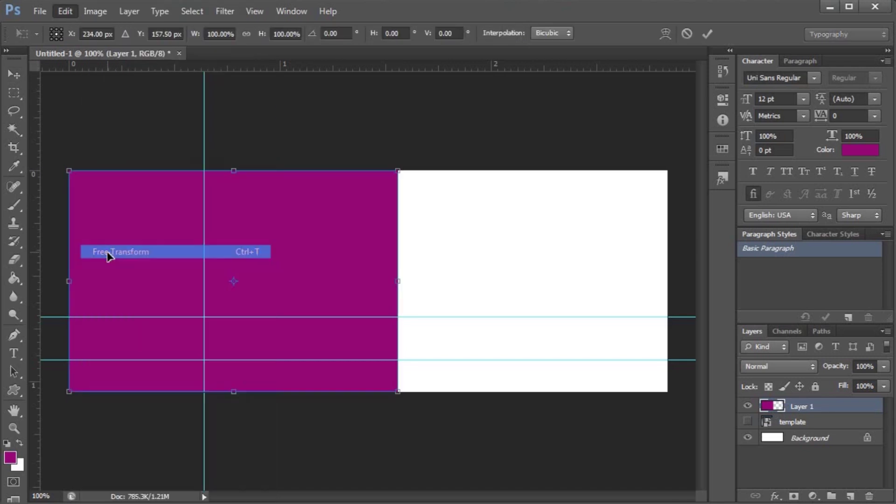
pyautogui.rightClick(298, 305)
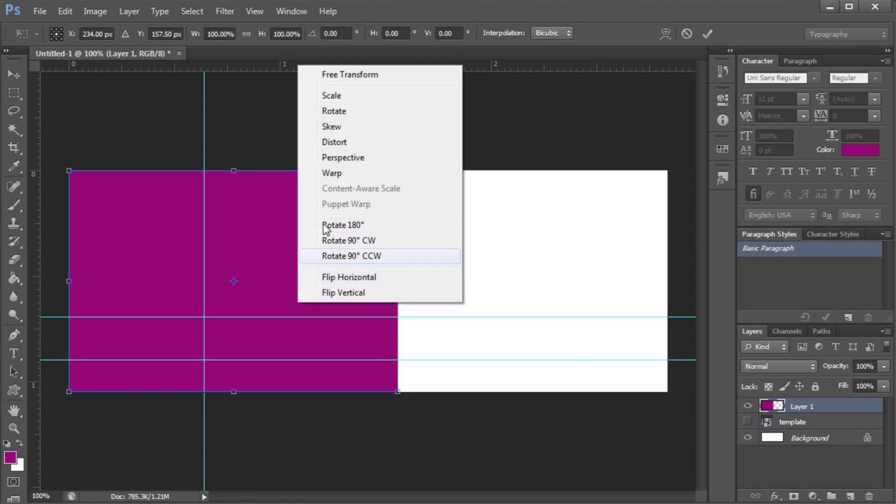
pyautogui.click(344, 127)
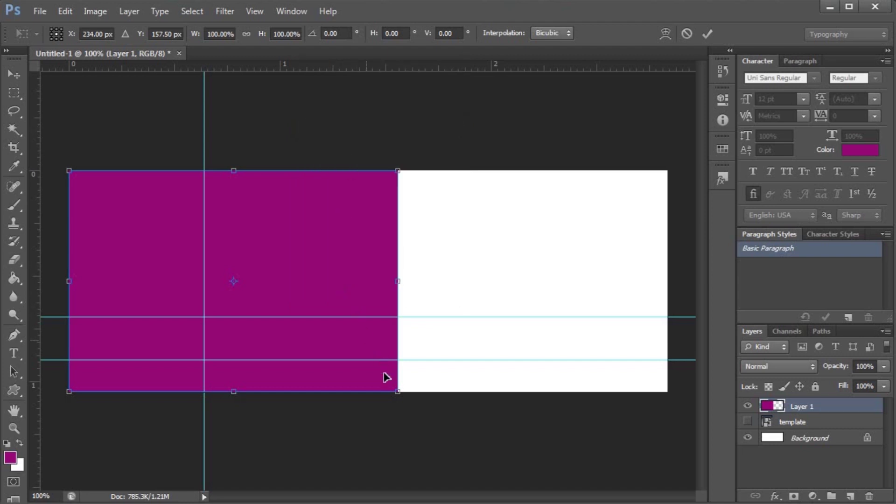
pyautogui.moveTo(400, 397); pyautogui.dragTo(222, 394)
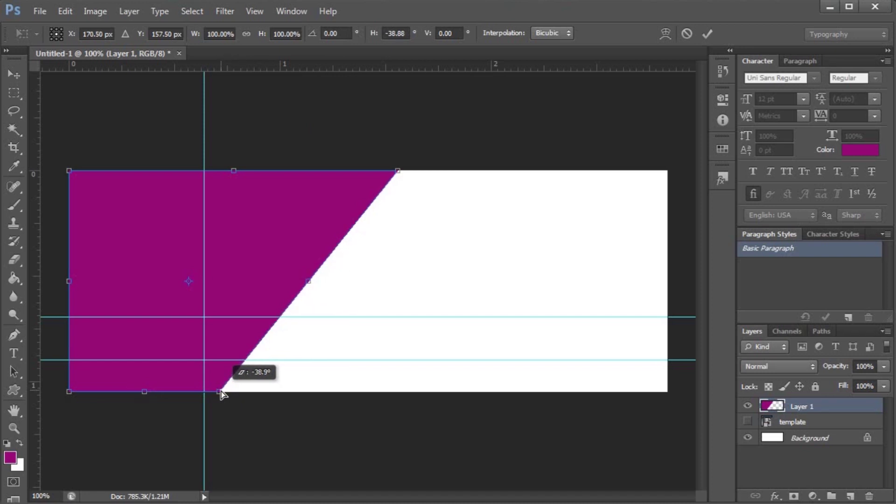
pyautogui.moveTo(222, 395); pyautogui.dragTo(219, 393)
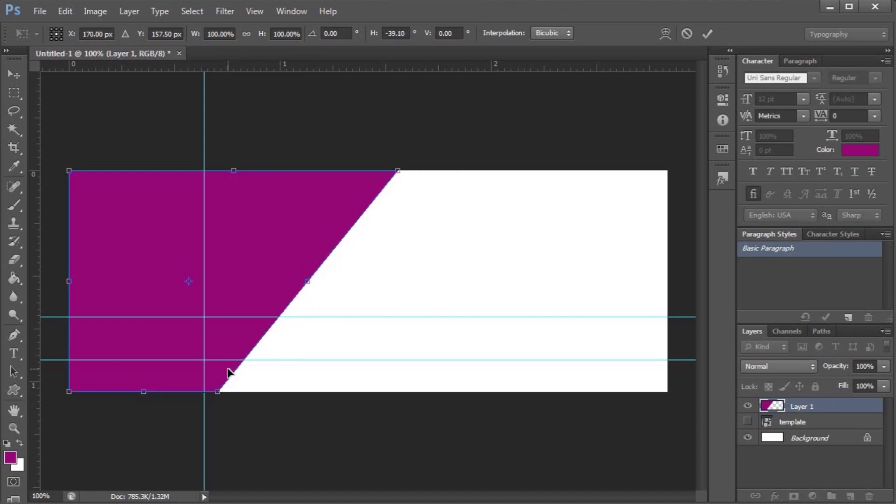
pyautogui.press('Return')
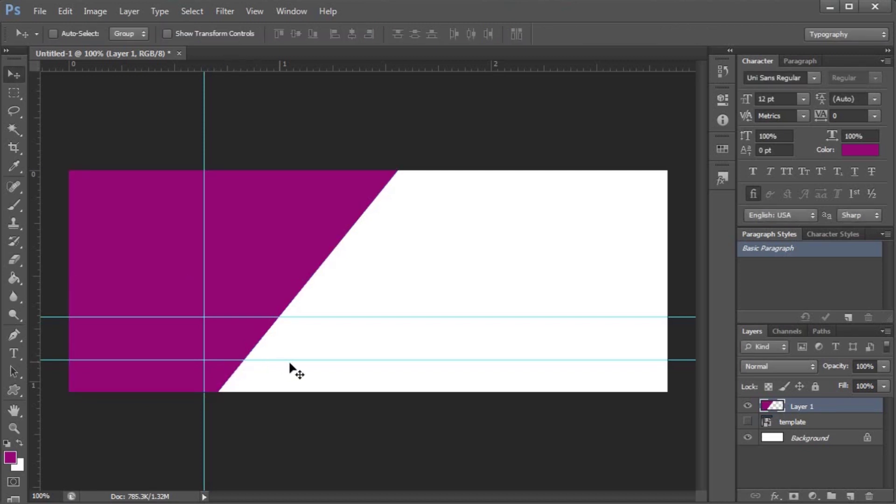
# Step: Duplicate the magenta Layer 1 into a Layer 1 copy
pyautogui.rightClick(830, 411)
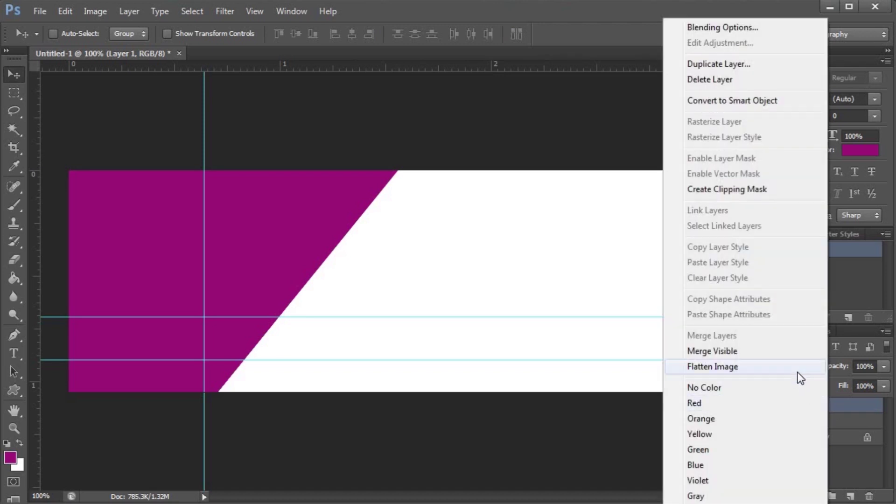
pyautogui.click(742, 65)
pyautogui.click(567, 154)
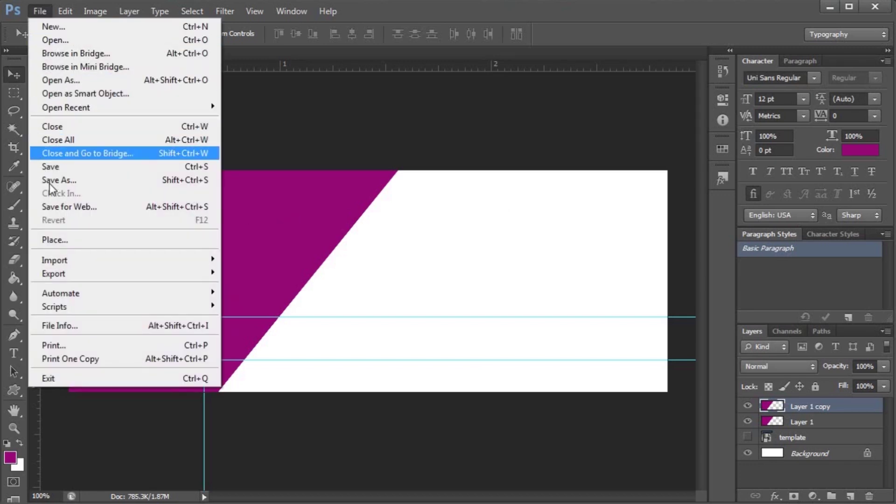
# Step: Place the architectural city photo, moved left and enlarged to cover the left side
pyautogui.click(62, 239)
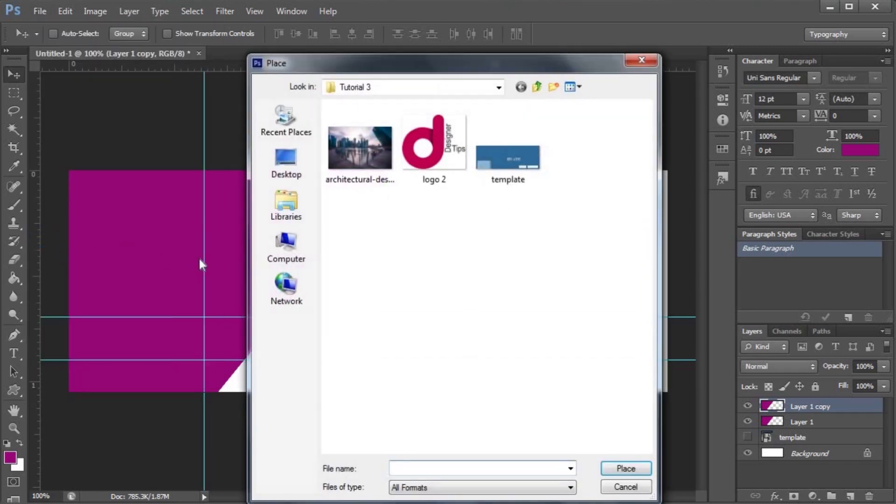
pyautogui.click(359, 154)
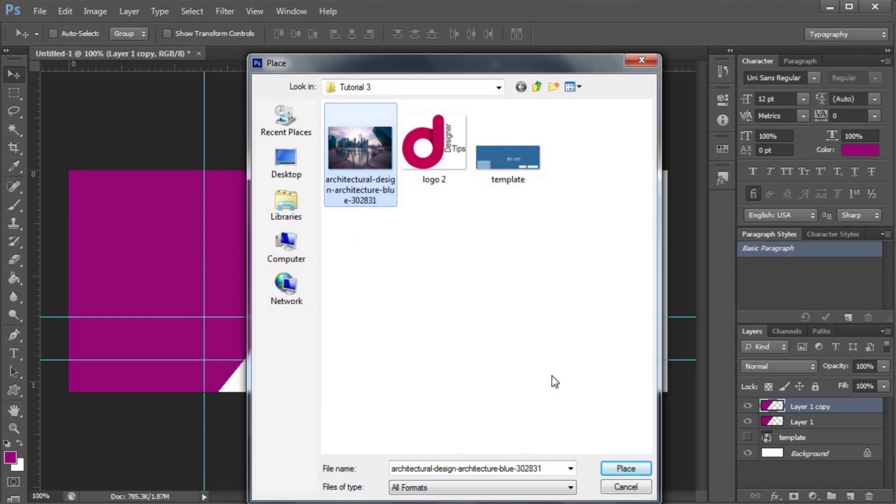
pyautogui.click(611, 468)
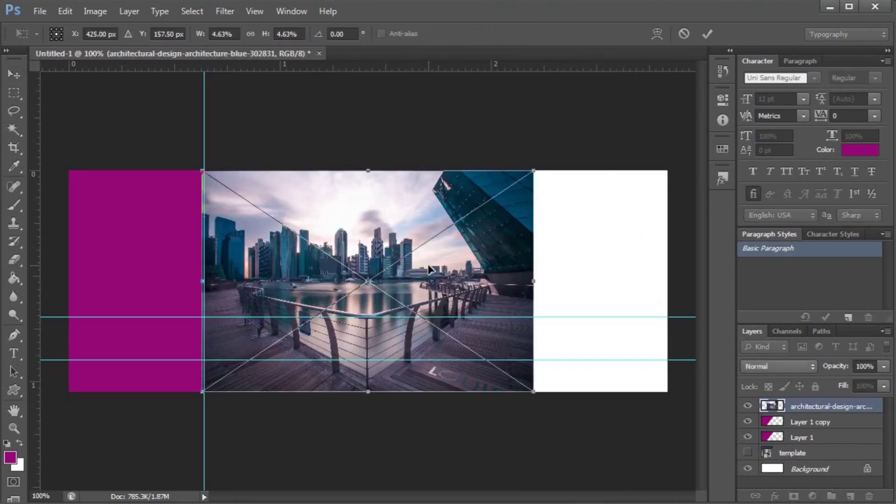
pyautogui.moveTo(418, 267); pyautogui.dragTo(278, 266)
pyautogui.moveTo(386, 169); pyautogui.dragTo(416, 161)
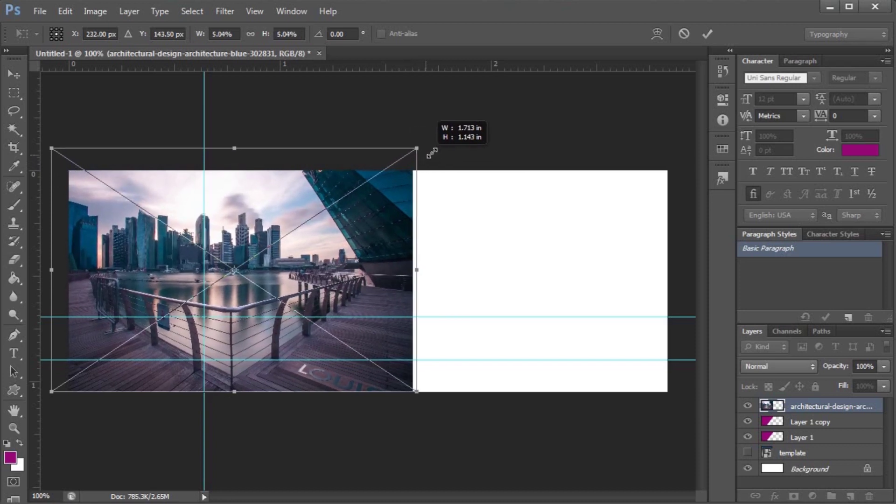
pyautogui.moveTo(416, 162); pyautogui.dragTo(438, 146)
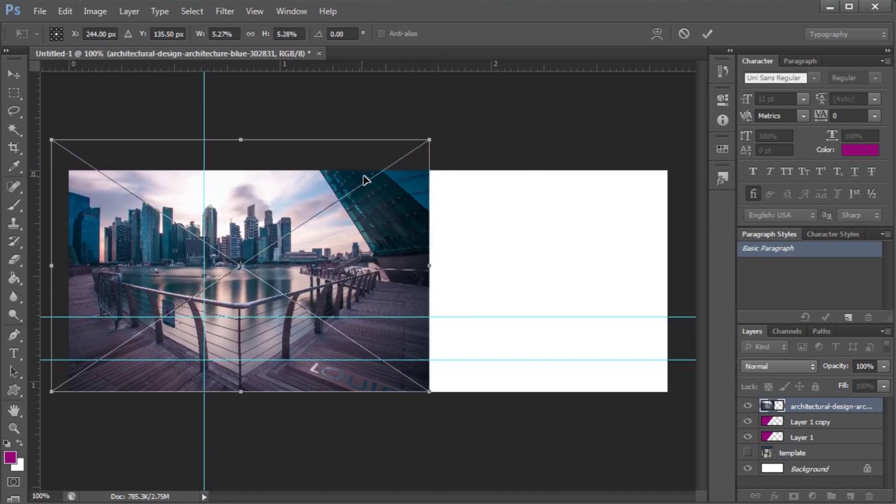
pyautogui.press('Return')
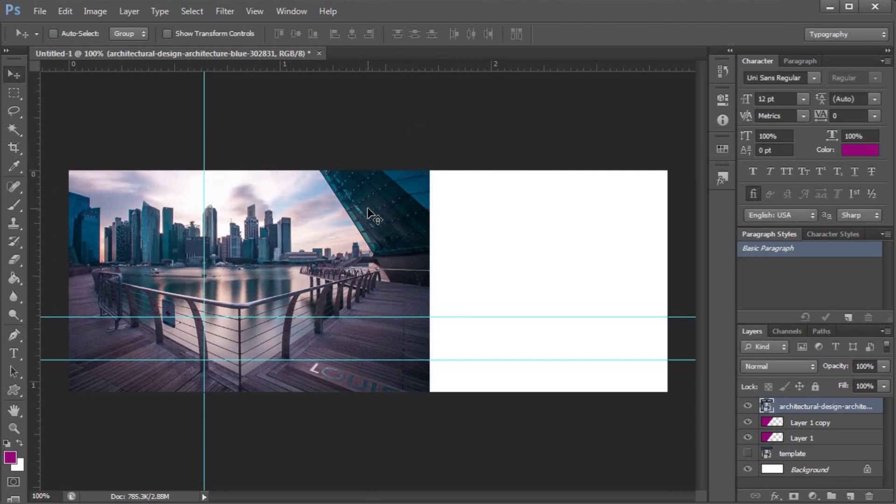
# Step: Clip the city photo to the slanted magenta shape and shift it left and down
pyautogui.rightClick(801, 409)
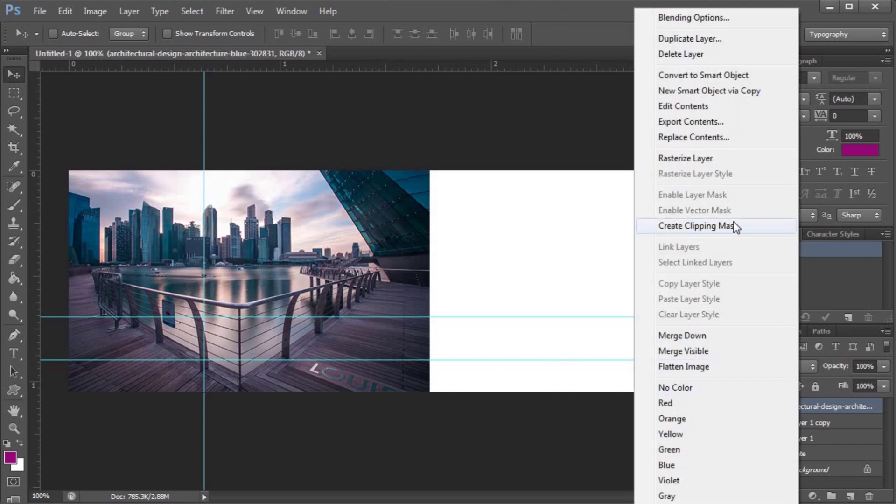
pyautogui.click(733, 220)
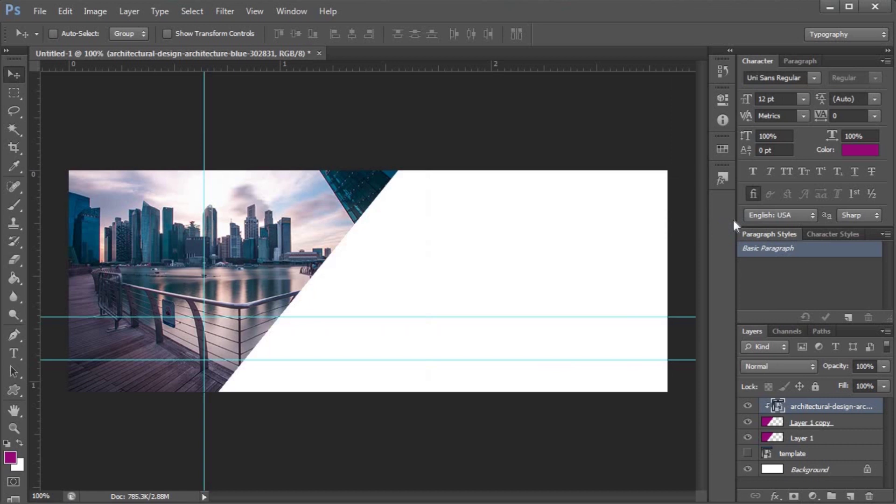
pyautogui.moveTo(334, 214); pyautogui.dragTo(316, 226)
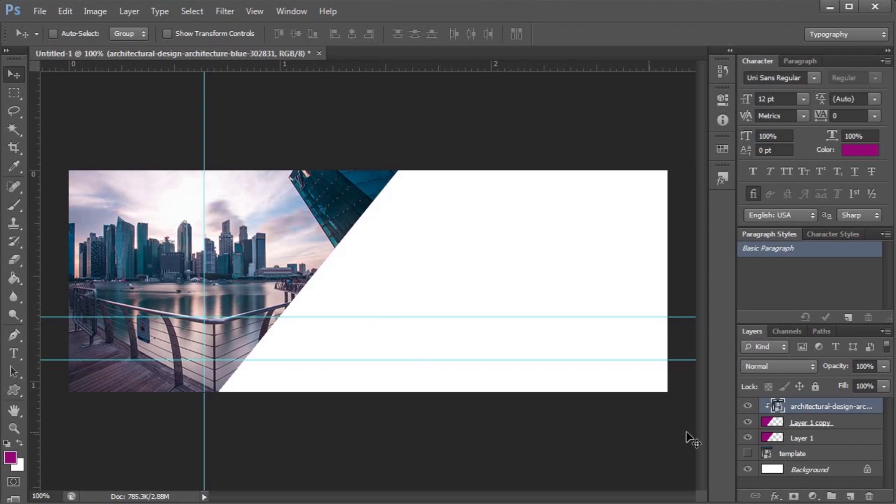
# Step: Nudge Layer 1 right and back left to expose a thin magenta strip
pyautogui.click(823, 439)
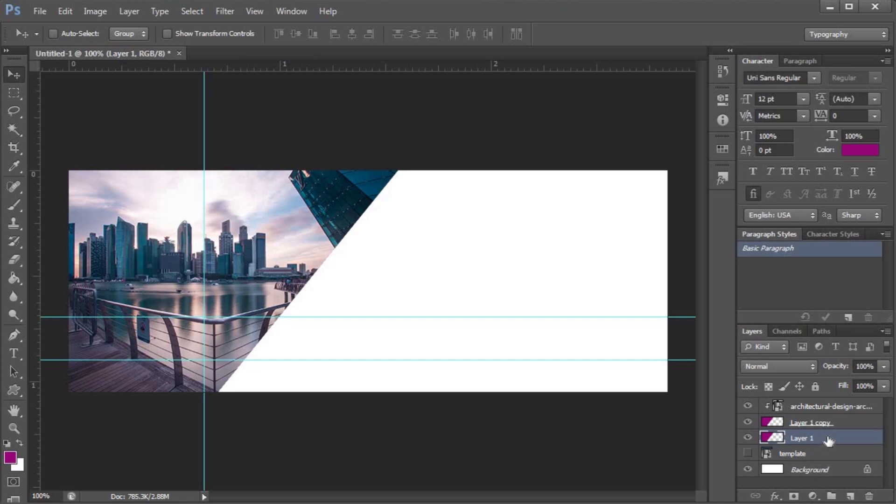
pyautogui.press('Right')
pyautogui.press('Right')
pyautogui.press('Right')
pyautogui.press('Right')
pyautogui.press('Right')
pyautogui.press('Right')
pyautogui.press('Right')
pyautogui.press('Right')
pyautogui.press('Right')
pyautogui.press('Right')
pyautogui.press('Right')
pyautogui.press('Right')
pyautogui.press('Right')
pyautogui.press('Right')
pyautogui.press('Left')
pyautogui.press('Left')
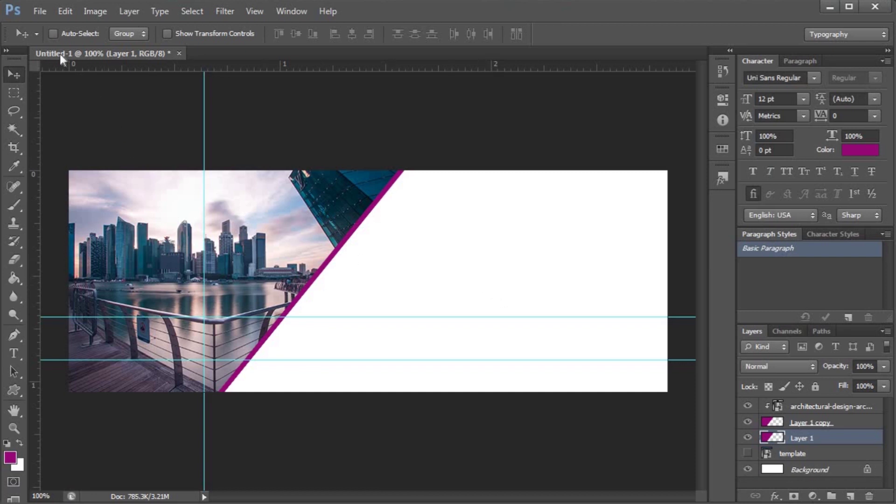
pyautogui.click(41, 11)
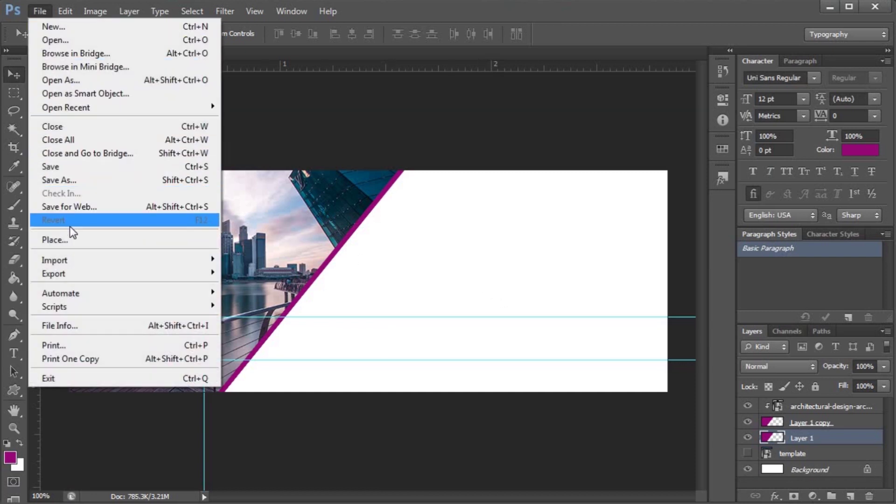
# Step: Place the logo 2 file, shrink it, and position it in the top-right white area
pyautogui.click(70, 240)
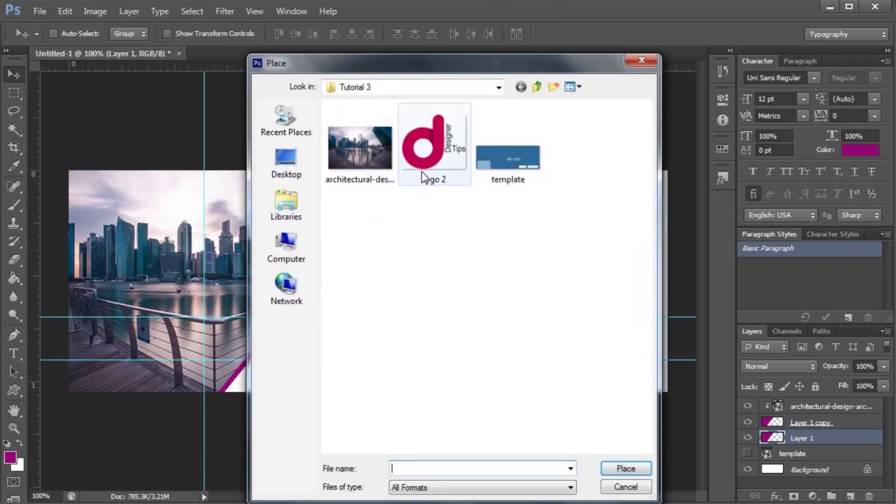
pyautogui.click(425, 172)
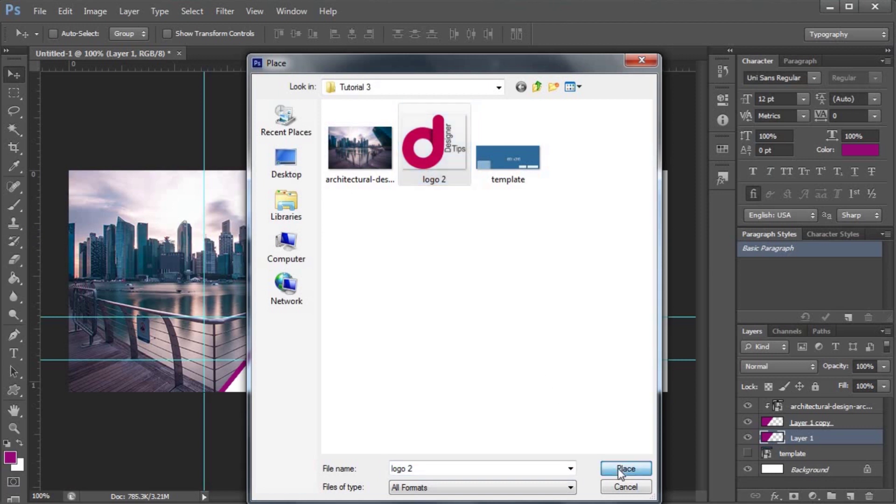
pyautogui.click(618, 468)
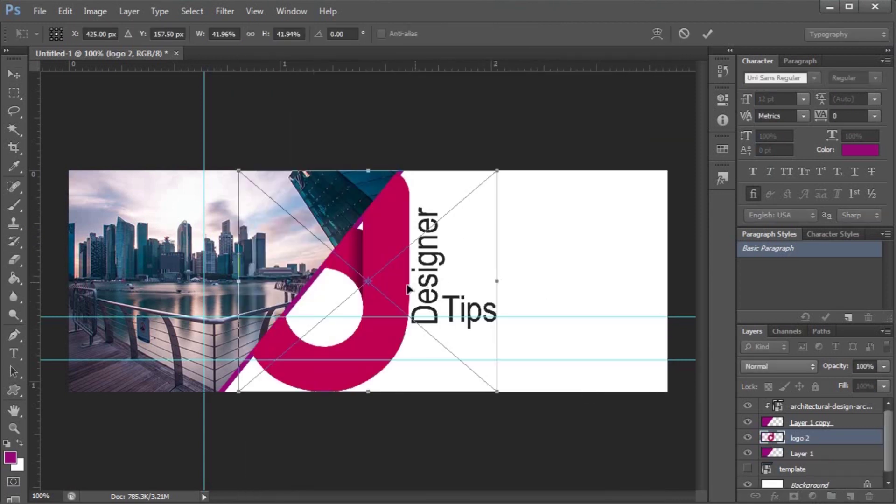
pyautogui.moveTo(426, 276); pyautogui.dragTo(565, 276)
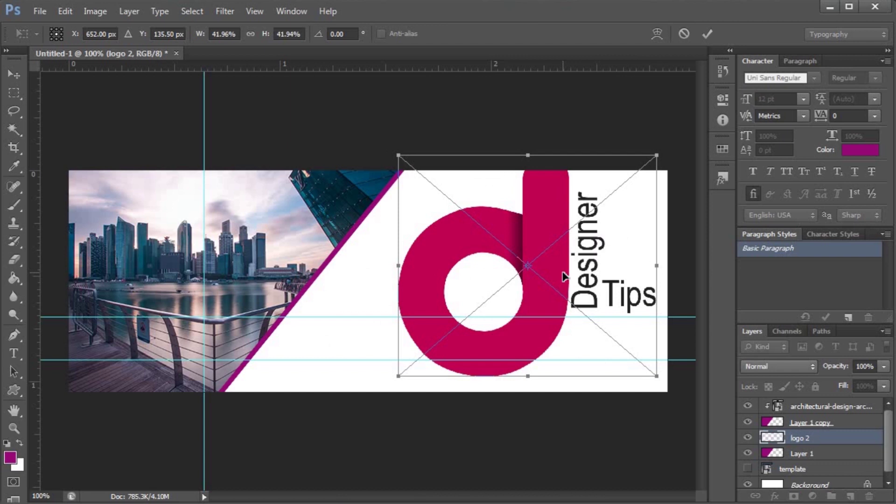
pyautogui.moveTo(657, 154)
pyautogui.mouseDown()
pyautogui.moveTo(625, 222)
pyautogui.moveTo(570, 267)
pyautogui.mouseUp()
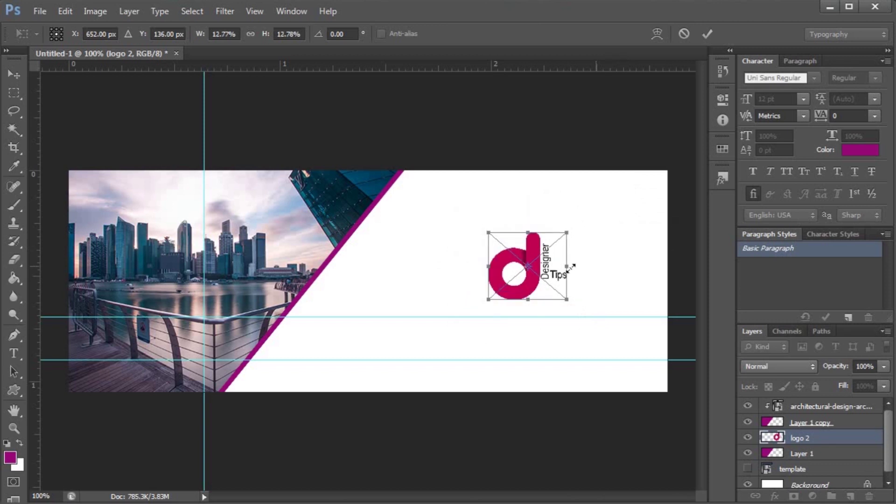
pyautogui.moveTo(548, 270); pyautogui.dragTo(562, 225)
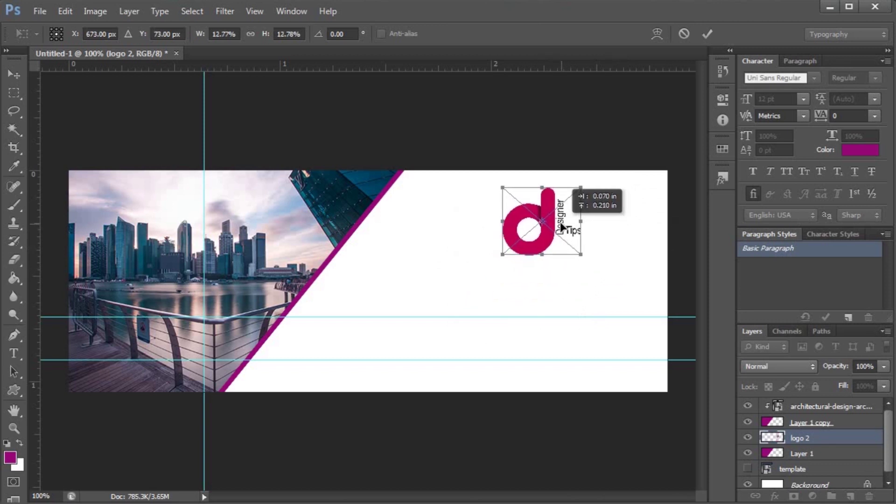
pyautogui.press('Return')
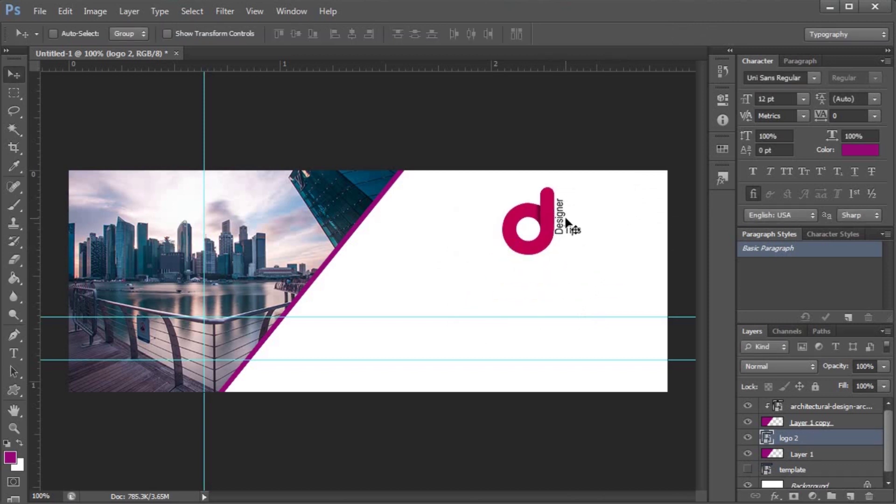
pyautogui.moveTo(570, 226); pyautogui.dragTo(563, 225)
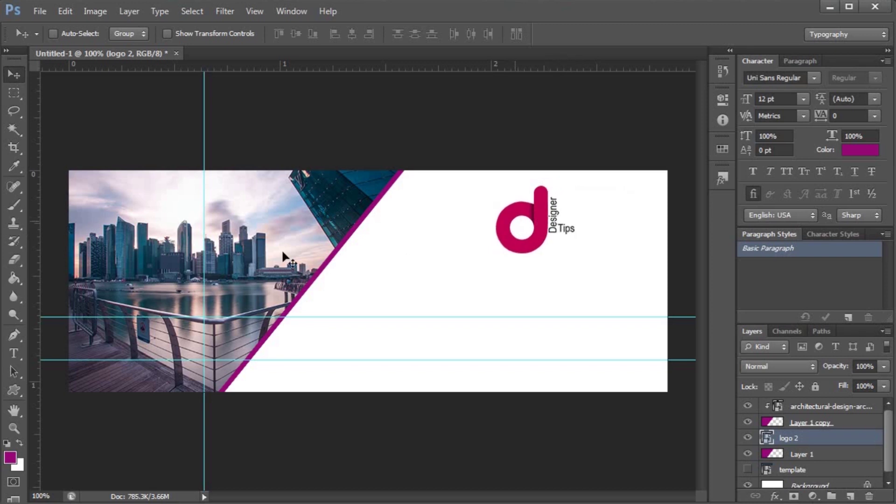
pyautogui.click(15, 353)
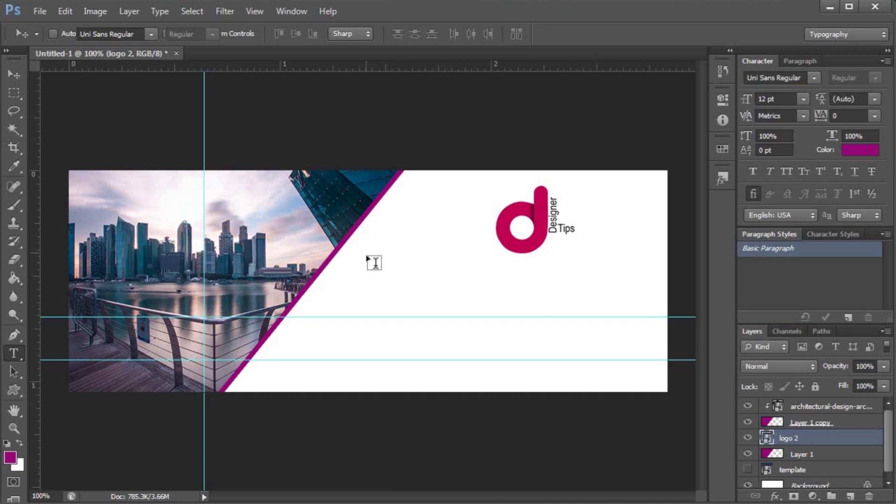
# Step: Type the DESIGNER TIPS heading in the logo's pink and place it just below the logo
pyautogui.click(397, 274)
pyautogui.write('D')
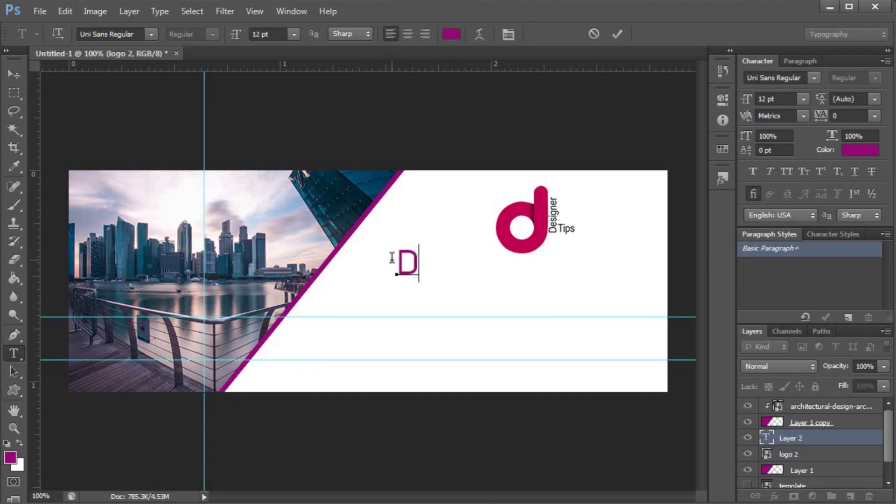
pyautogui.write('ESIGNER TIPS')
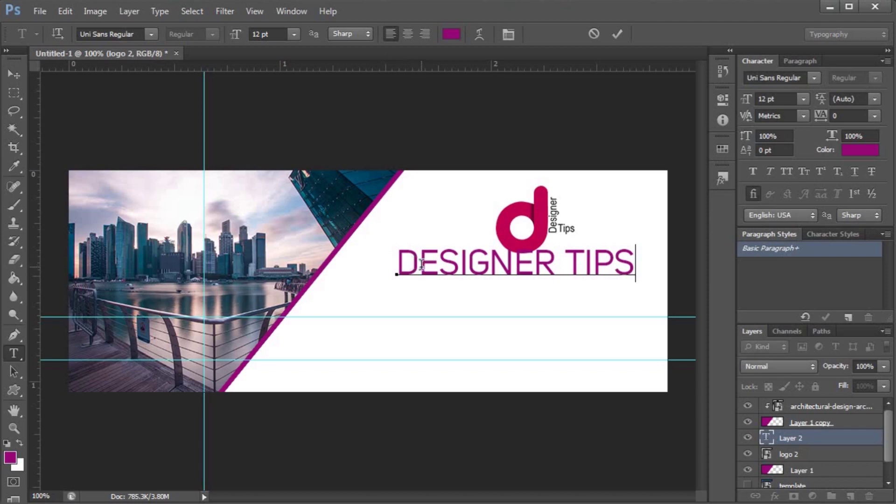
pyautogui.hotkey('ctrl', 'a')
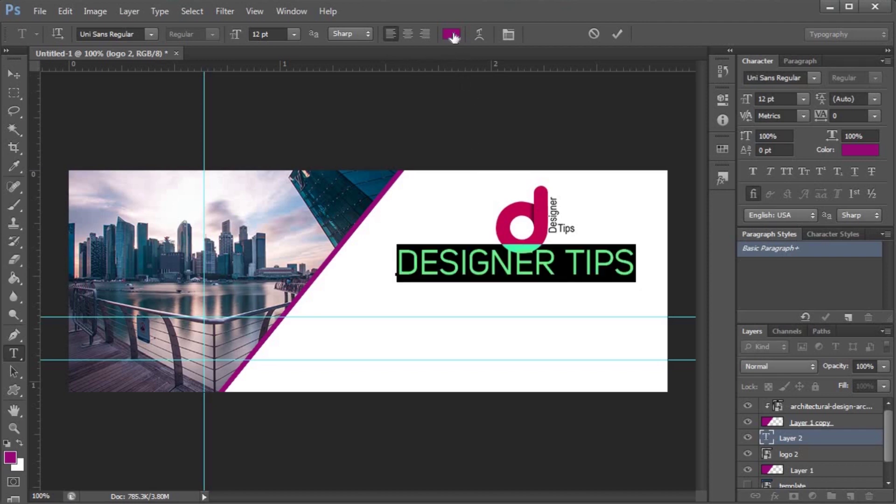
pyautogui.click(451, 34)
pyautogui.moveTo(537, 118); pyautogui.dragTo(506, 302)
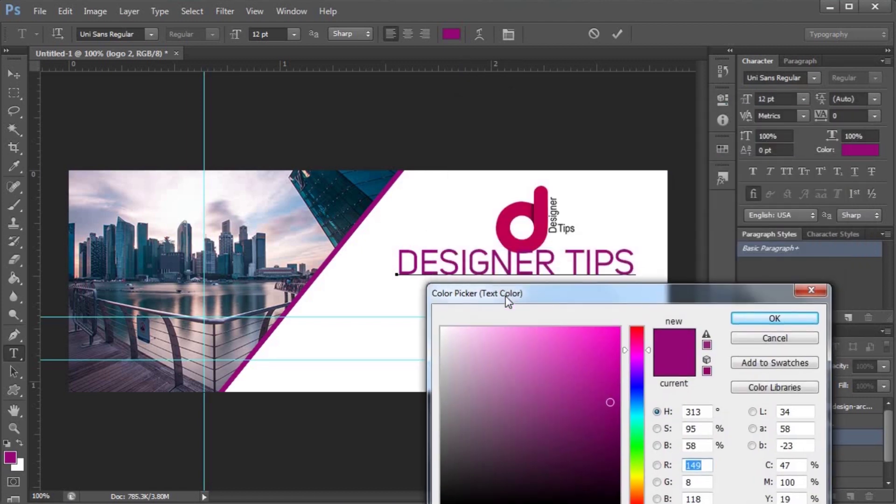
pyautogui.click(518, 217)
pyautogui.click(749, 320)
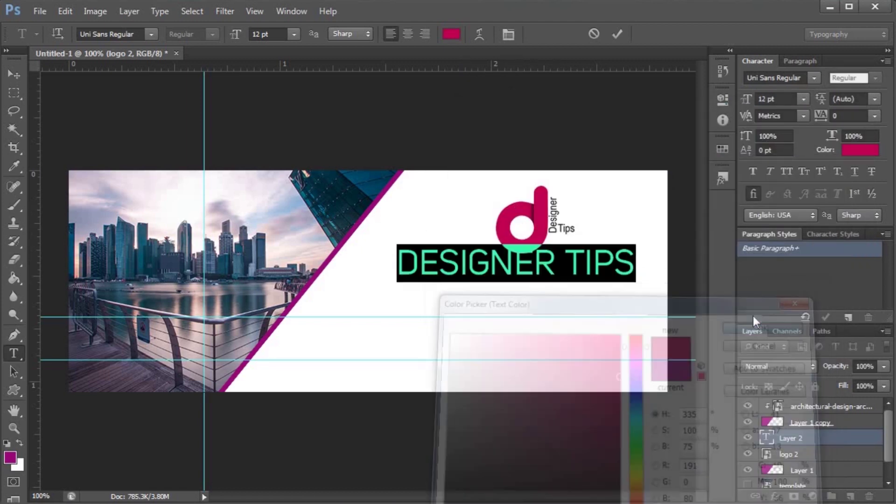
pyautogui.click(22, 75)
pyautogui.moveTo(550, 279); pyautogui.dragTo(563, 288)
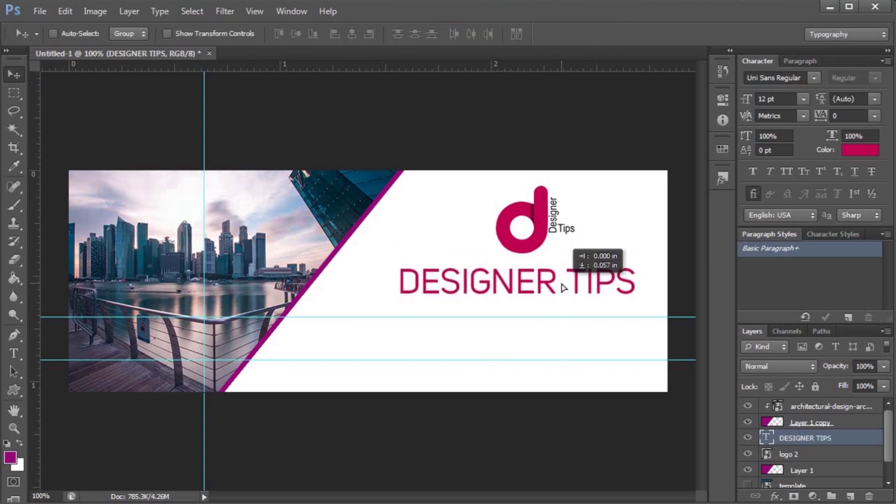
pyautogui.press('Up')
pyautogui.press('Up')
pyautogui.press('Up')
pyautogui.press('Up')
pyautogui.press('Up')
pyautogui.press('Up')
pyautogui.press('Up')
pyautogui.press('Up')
pyautogui.press('Up')
# Step: Make the DESIGNER TIPS heading Faux Bold at 11 pt and move it up slightly
pyautogui.click(15, 354)
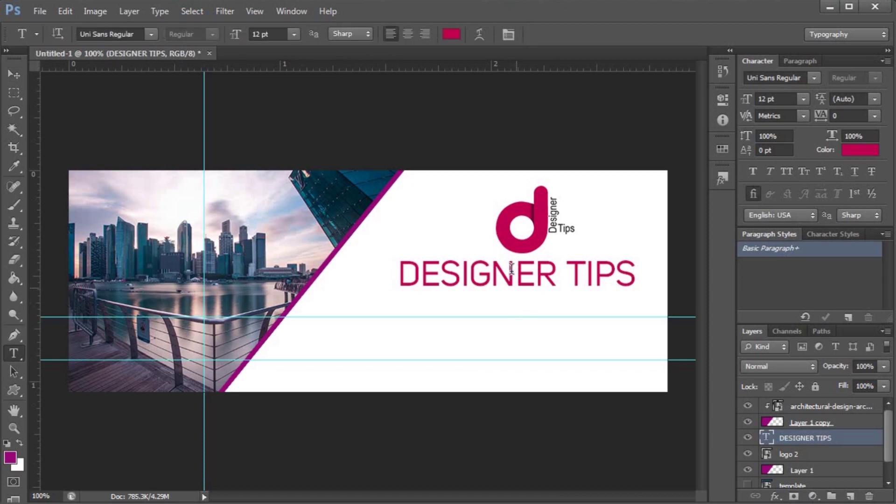
pyautogui.click(514, 269)
pyautogui.hotkey('ctrl', 'a')
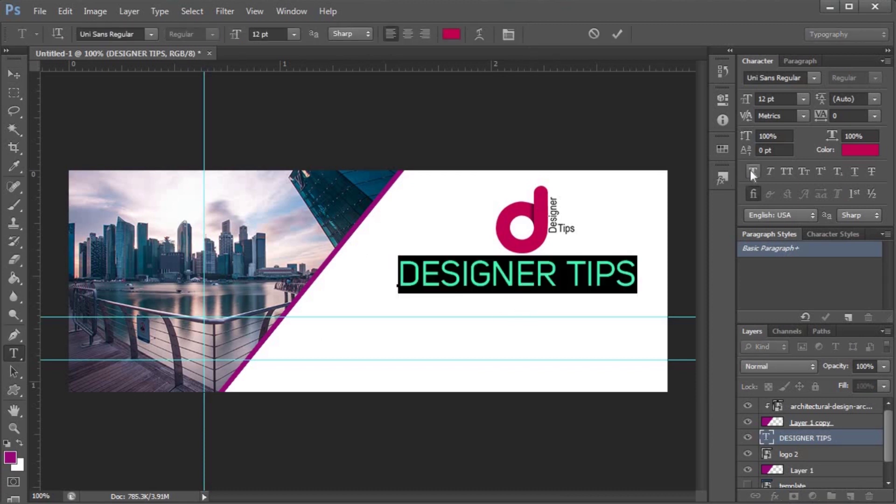
pyautogui.click(750, 169)
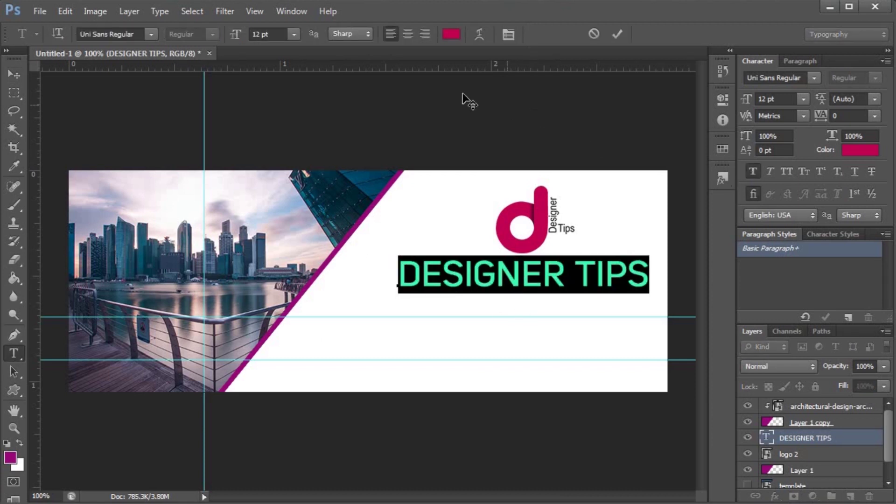
pyautogui.click(294, 34)
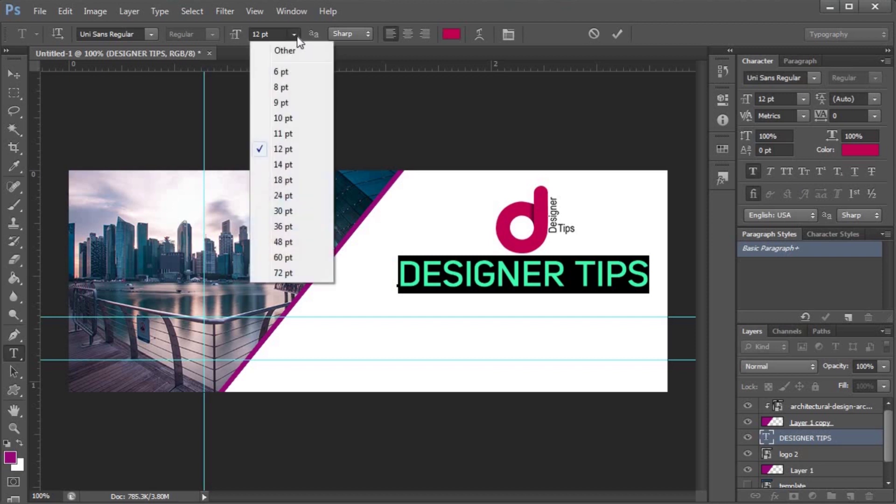
pyautogui.click(299, 134)
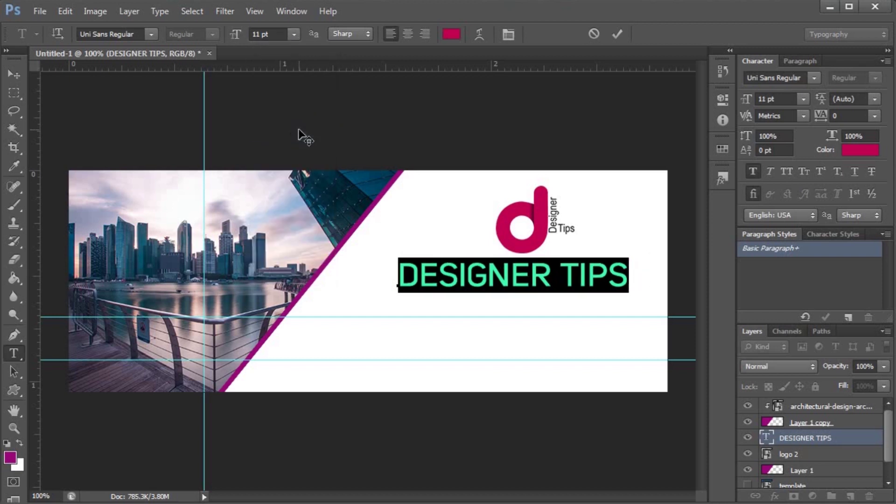
pyautogui.click(6, 73)
pyautogui.moveTo(592, 292); pyautogui.dragTo(590, 282)
# Step: Scale the logo 2 layer down slightly and nudge it upward
pyautogui.rightClick(547, 236)
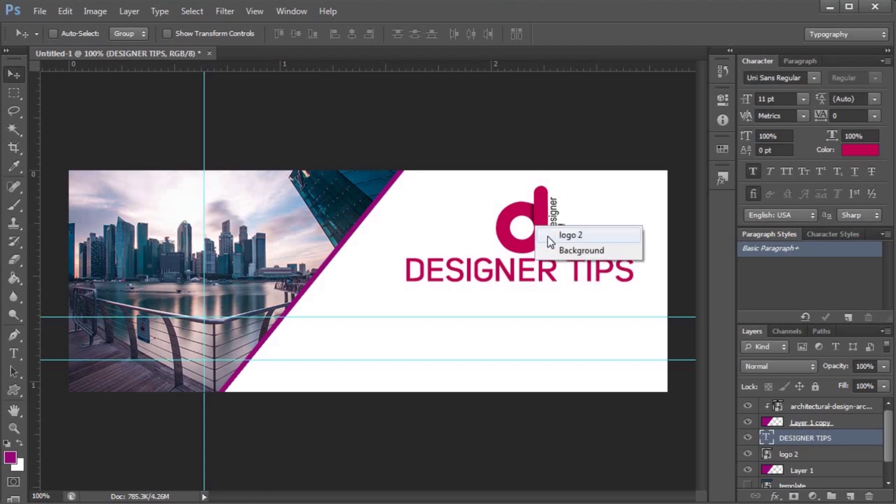
pyautogui.click(549, 235)
pyautogui.hotkey('ctrl', 't')
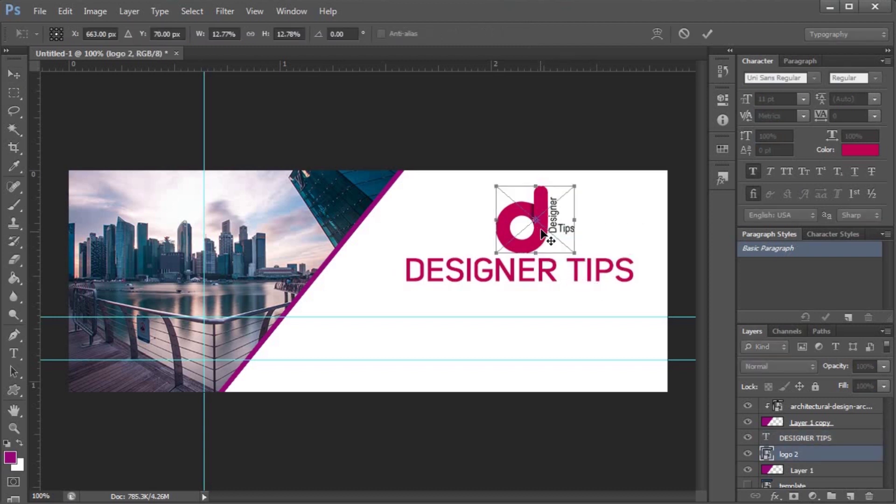
pyautogui.moveTo(579, 179); pyautogui.dragTo(565, 196)
pyautogui.press('Return')
pyautogui.press('Up')
pyautogui.press('Up')
pyautogui.press('Up')
pyautogui.press('Up')
pyautogui.press('Up')
pyautogui.press('Up')
# Step: Nudge the DESIGNER TIPS heading up a few pixels
pyautogui.rightClick(549, 272)
pyautogui.click(559, 280)
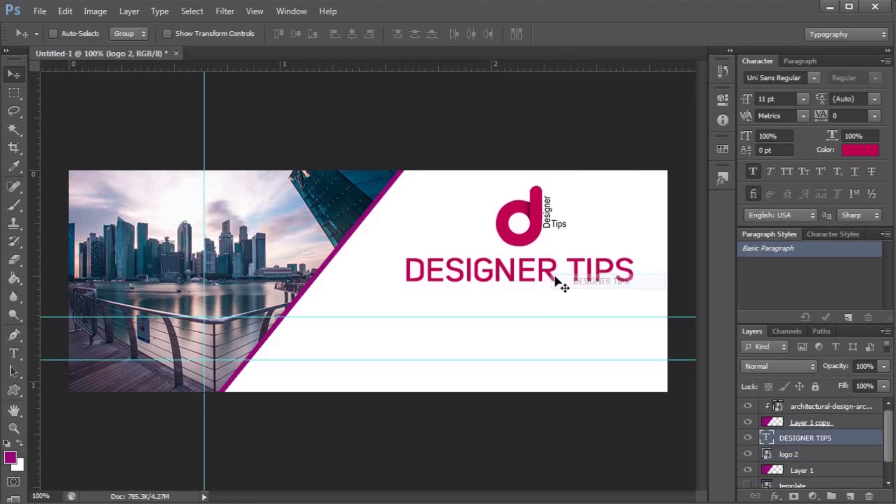
pyautogui.press('Up')
pyautogui.press('Up')
pyautogui.press('Up')
pyautogui.press('Up')
pyautogui.press('Up')
pyautogui.press('Up')
pyautogui.press('Up')
pyautogui.press('Up')
pyautogui.press('Up')
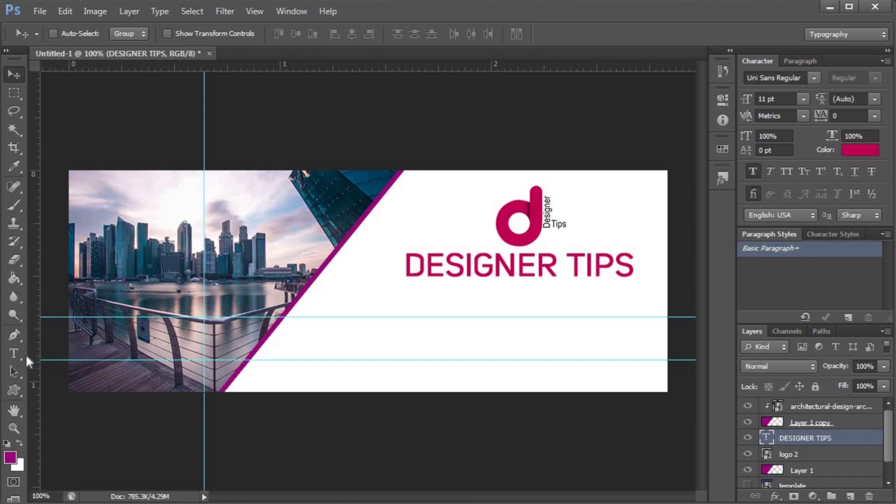
pyautogui.click(15, 353)
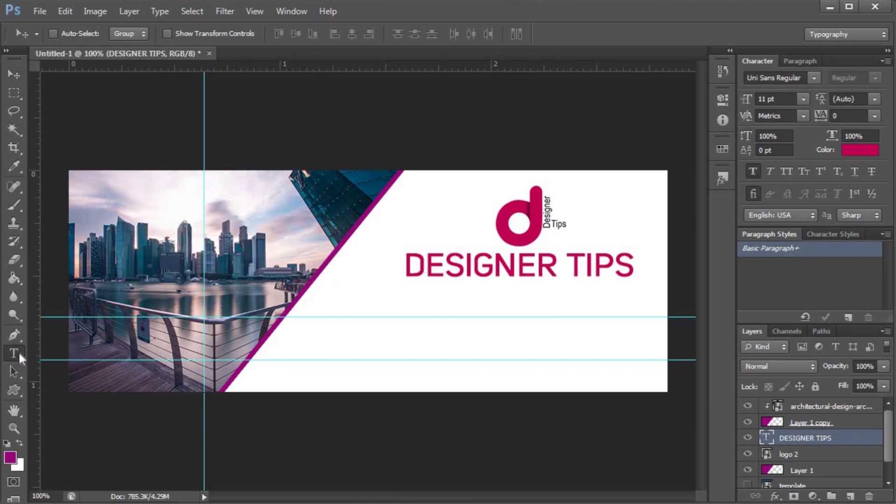
# Step: Type YOUR TEXT HERE below the heading and move it left under the heading
pyautogui.click(458, 298)
pyautogui.write('YOU')
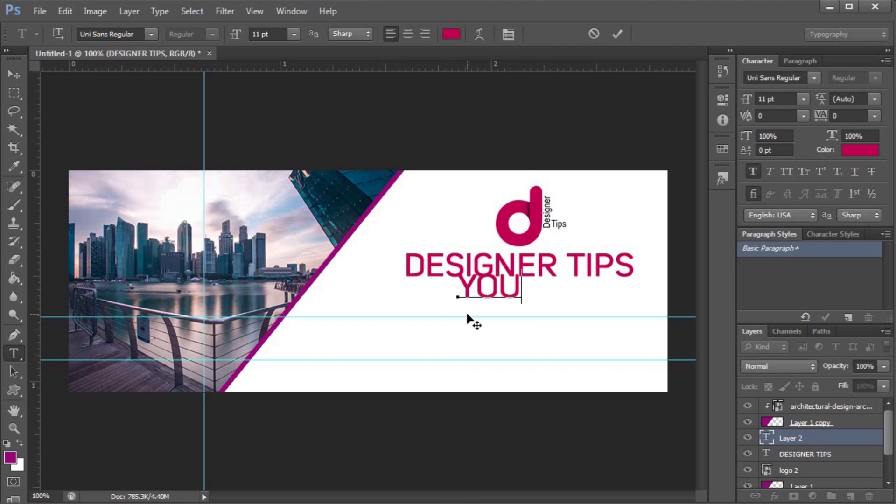
pyautogui.write('R TEXT HE')
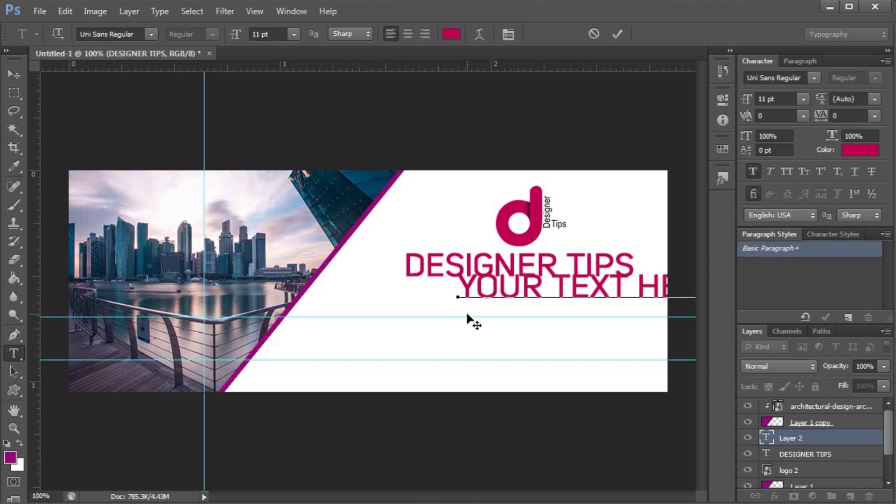
pyautogui.click(14, 75)
pyautogui.moveTo(627, 296); pyautogui.dragTo(554, 301)
# Step: Make the YOUR TEXT HERE line medium grey at 6 pt
pyautogui.press('t')
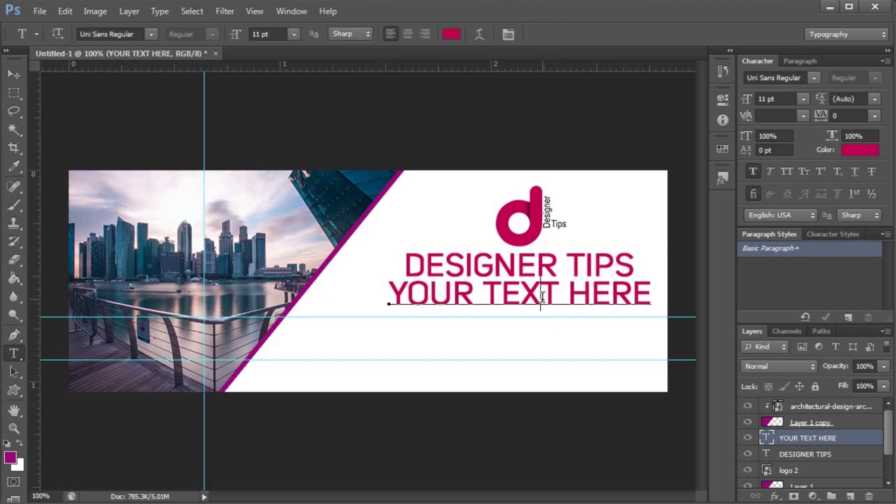
pyautogui.click(538, 295)
pyautogui.hotkey('ctrl', 'a')
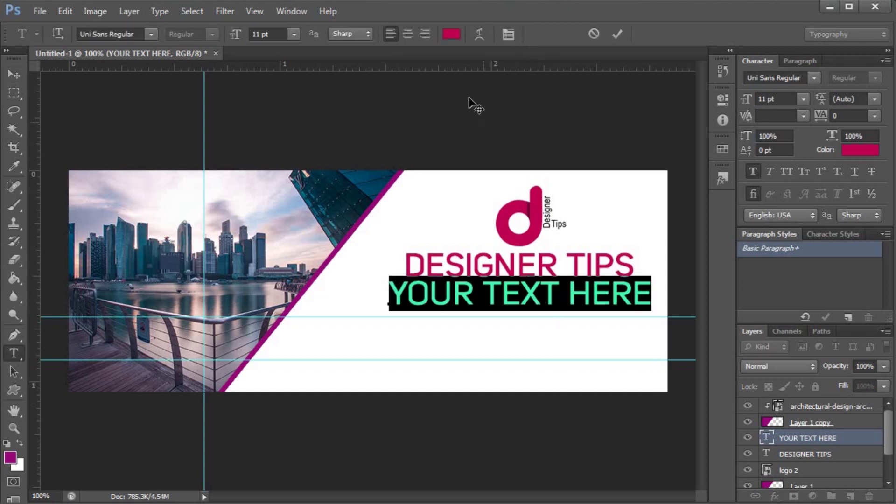
pyautogui.click(451, 37)
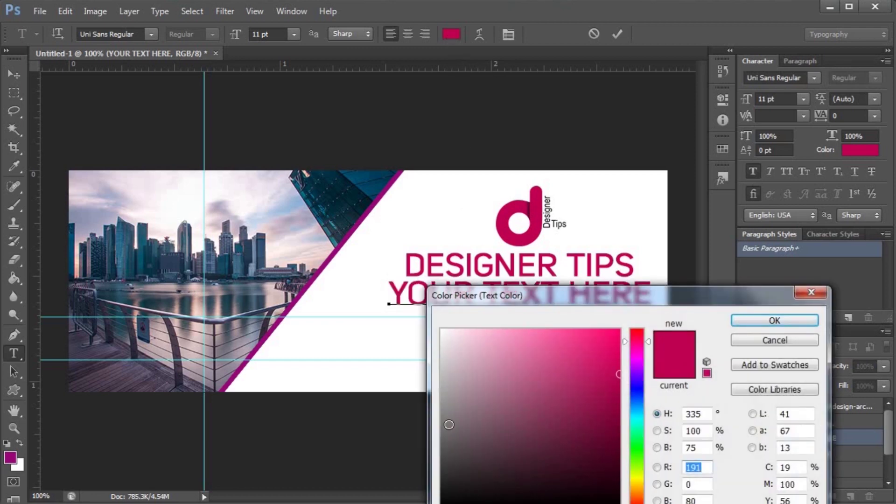
pyautogui.click(447, 427)
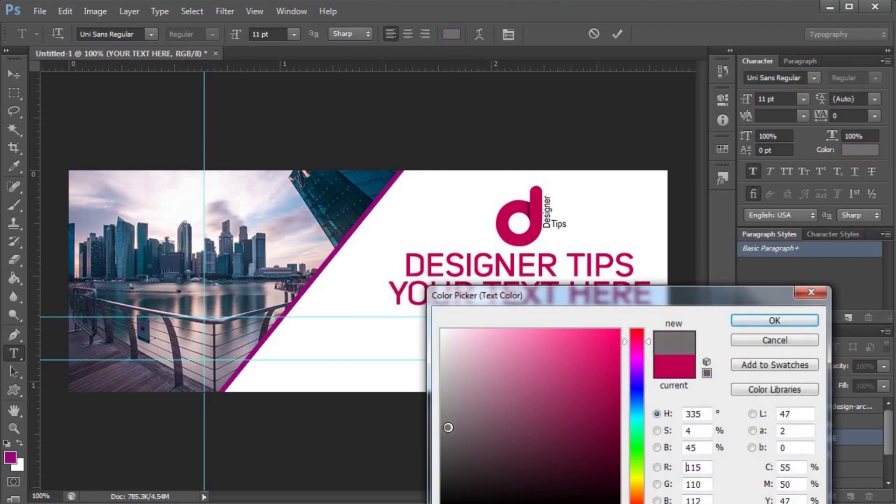
pyautogui.click(740, 320)
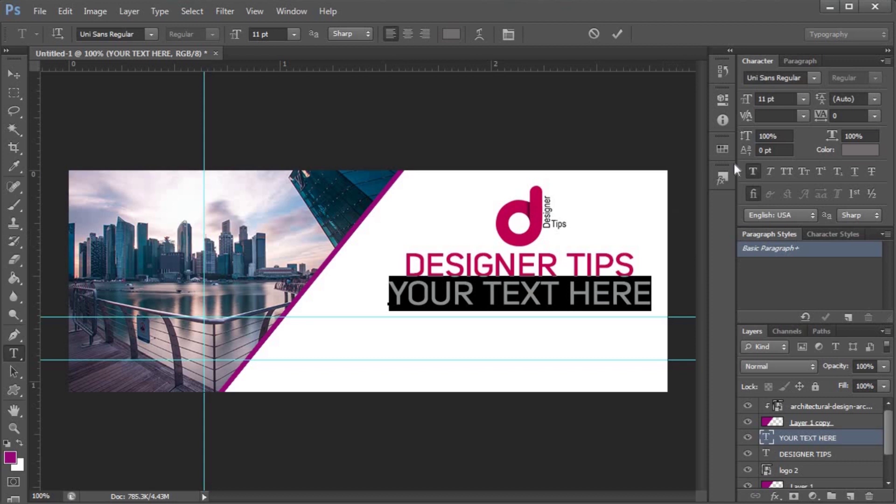
pyautogui.click(802, 99)
pyautogui.click(793, 154)
pyautogui.click(802, 99)
pyautogui.click(793, 133)
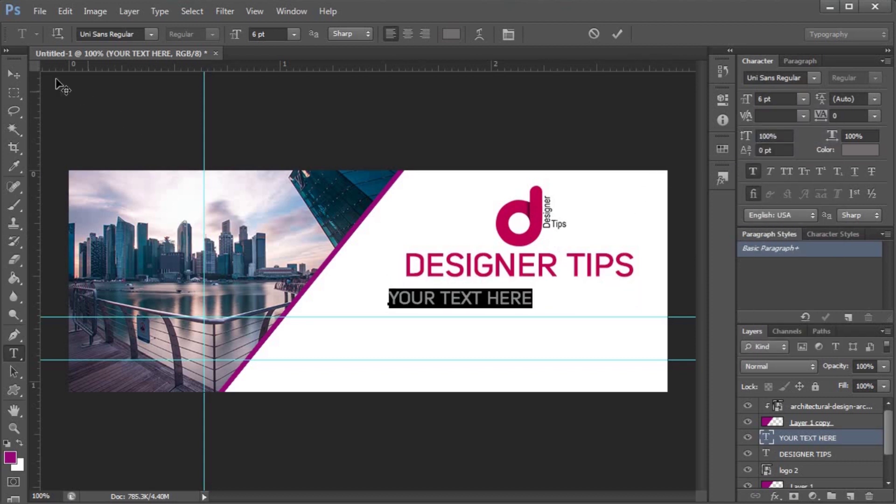
# Step: Position YOUR TEXT HERE centred just beneath the DESIGNER TIPS heading
pyautogui.click(15, 73)
pyautogui.moveTo(508, 313); pyautogui.dragTo(564, 293)
pyautogui.press('Down')
pyautogui.press('Down')
pyautogui.press('Down')
pyautogui.press('Down')
pyautogui.press('Down')
pyautogui.press('Down')
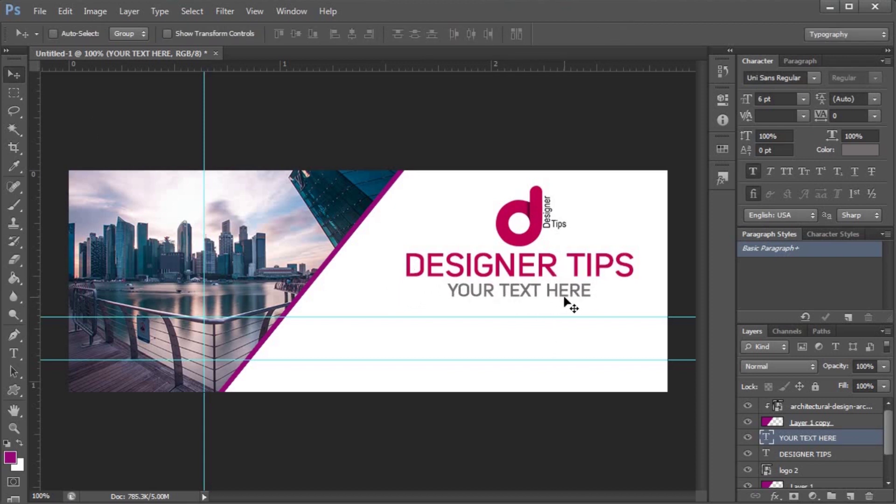
pyautogui.click(14, 353)
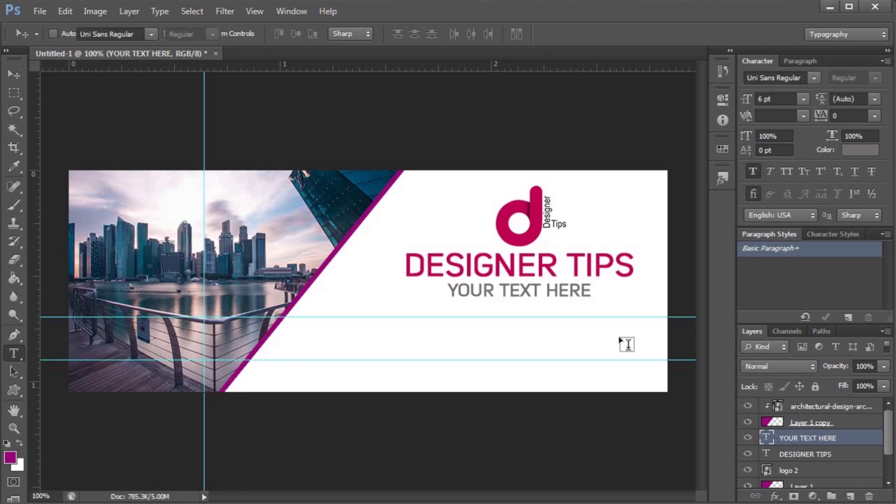
# Step: Type 'Your next subtitle here' below YOUR TEXT HERE, tighten its spacing and size it 5 pt
pyautogui.click(461, 310)
pyautogui.write('Your next')
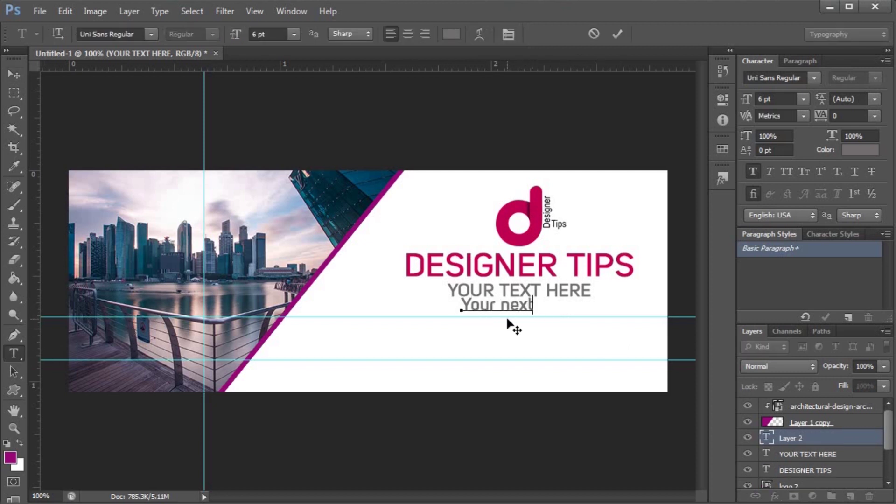
pyautogui.write(' subtitle here')
pyautogui.hotkey('ctrl', 'a')
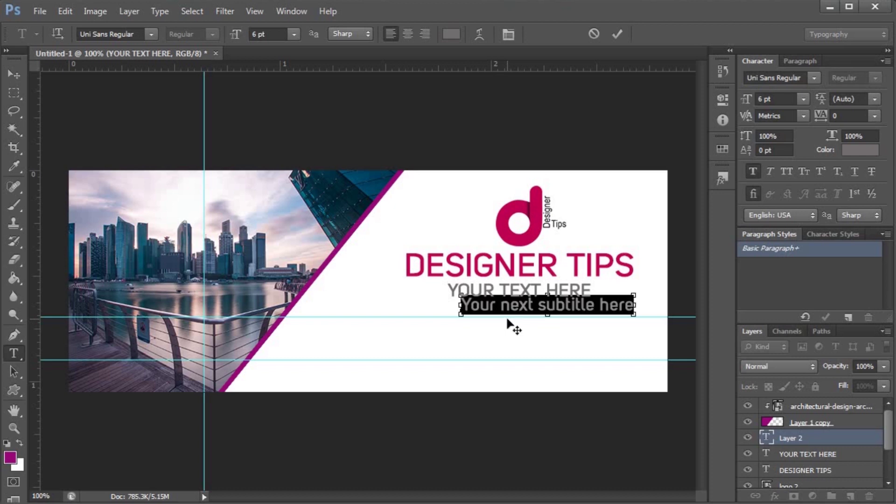
pyautogui.hotkey('alt', 'Left')
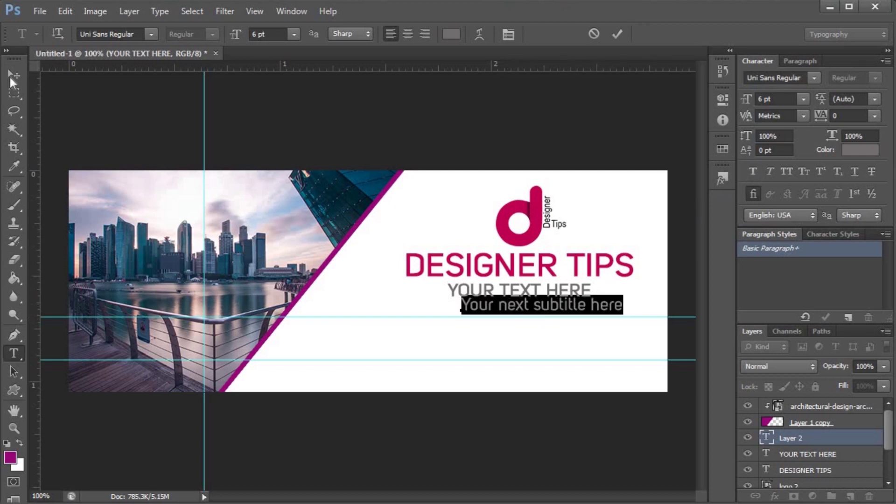
pyautogui.write('5')
pyautogui.press('Return')
pyautogui.hotkey('ctrl', 'Return')
# Step: Place the subtitle under the second line and add an empty Layer 2 above the photo layer
pyautogui.press('v')
pyautogui.moveTo(597, 335); pyautogui.dragTo(581, 343)
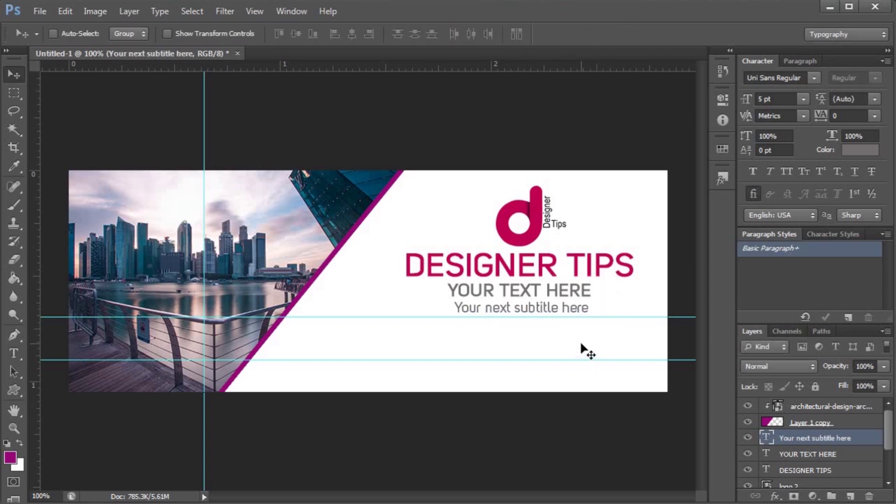
pyautogui.press('Left')
pyautogui.press('Left')
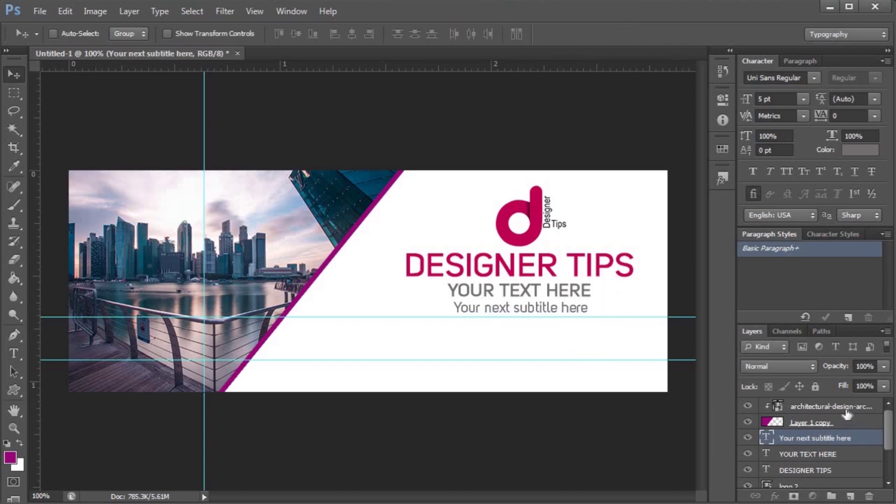
pyautogui.click(847, 414)
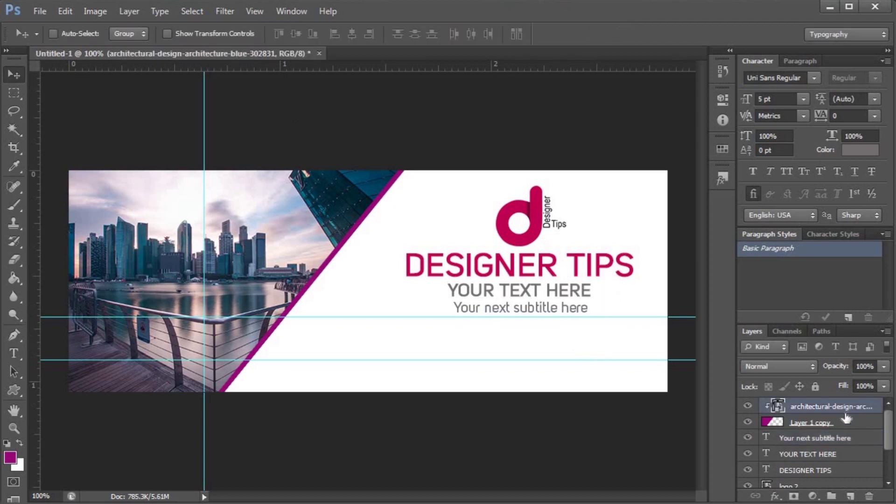
pyautogui.click(850, 497)
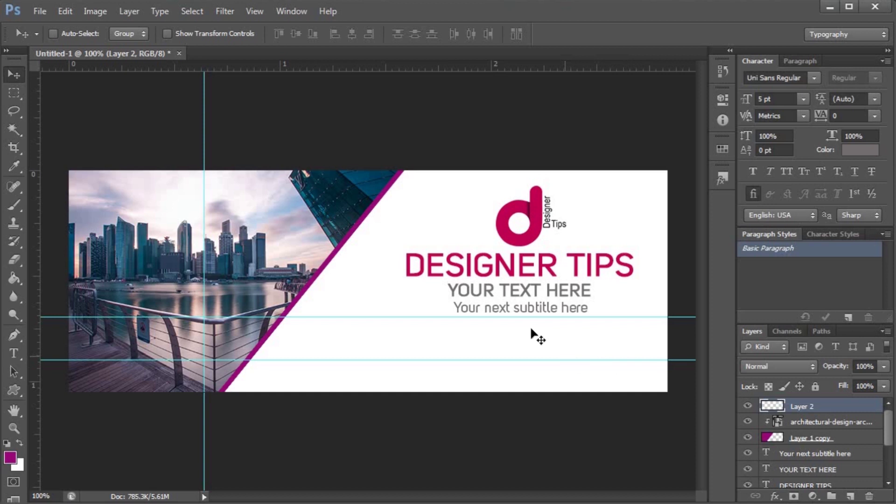
# Step: Fill a rectangle between the guides at the lower right with dark grey on Layer 2
pyautogui.click(14, 92)
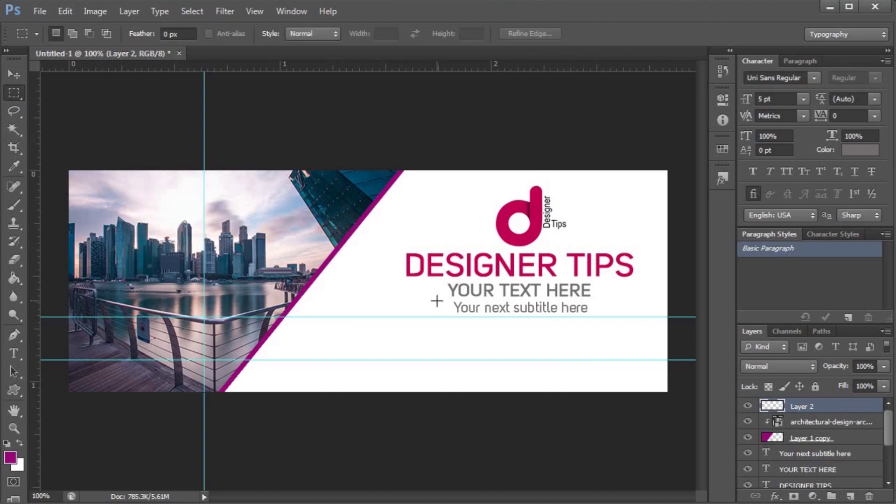
pyautogui.moveTo(540, 324); pyautogui.dragTo(668, 360)
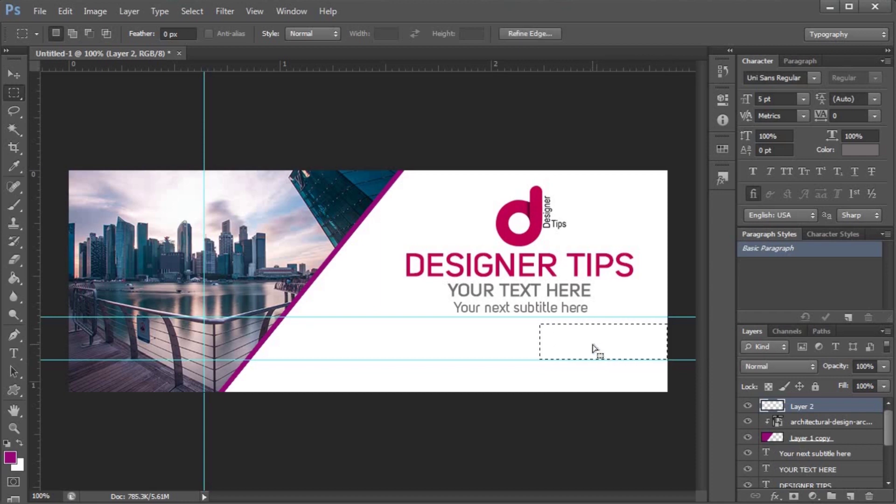
pyautogui.click(11, 458)
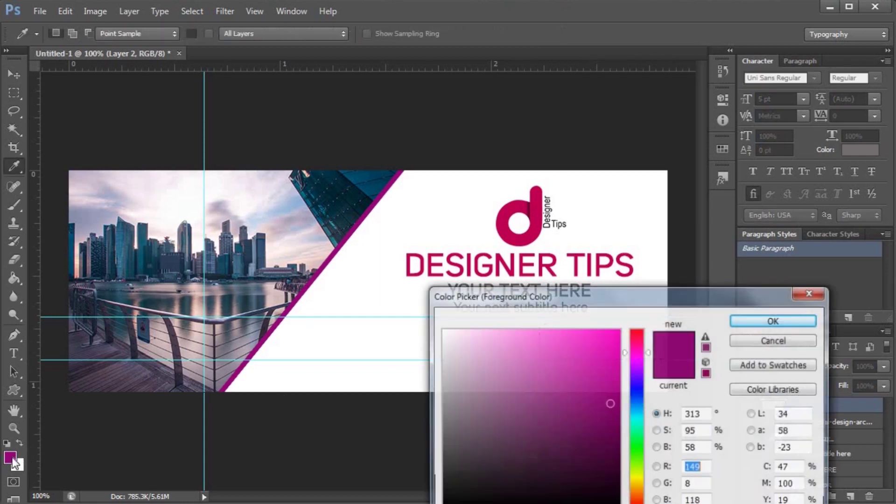
pyautogui.click(445, 471)
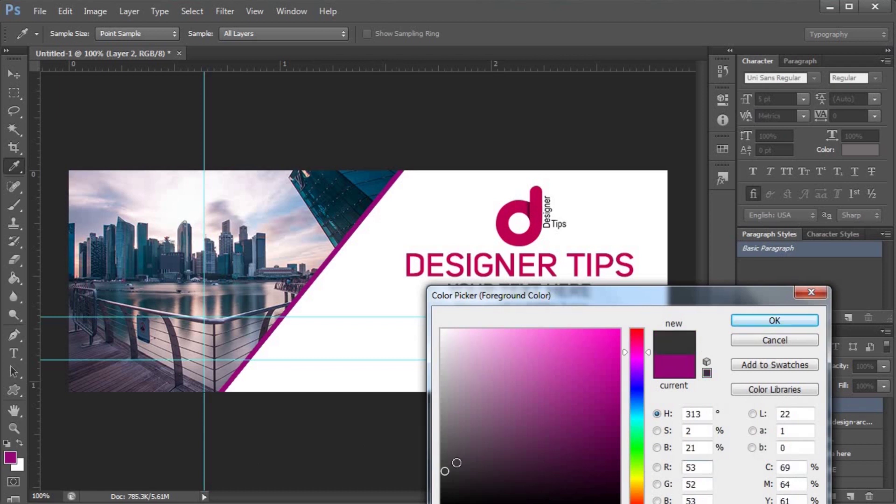
pyautogui.click(786, 322)
pyautogui.press('m')
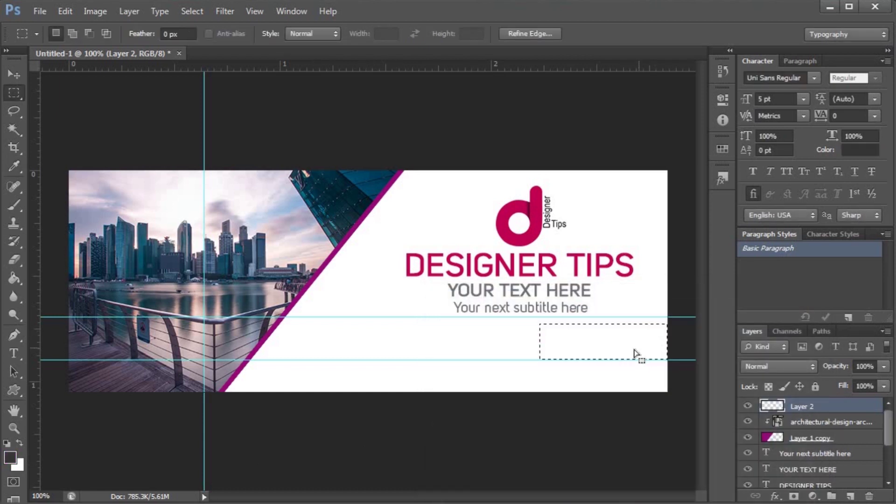
pyautogui.click(19, 280)
pyautogui.click(595, 343)
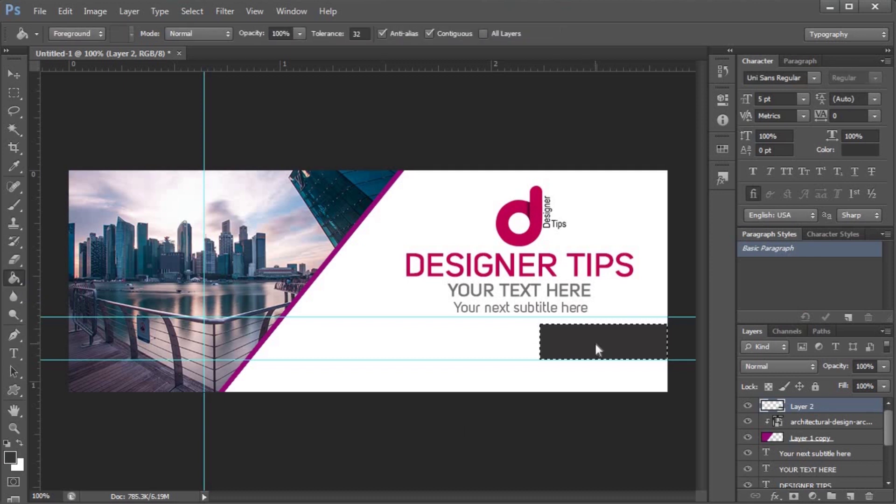
pyautogui.hotkey('ctrl', 'd')
pyautogui.click(14, 76)
pyautogui.rightClick(624, 341)
pyautogui.click(648, 344)
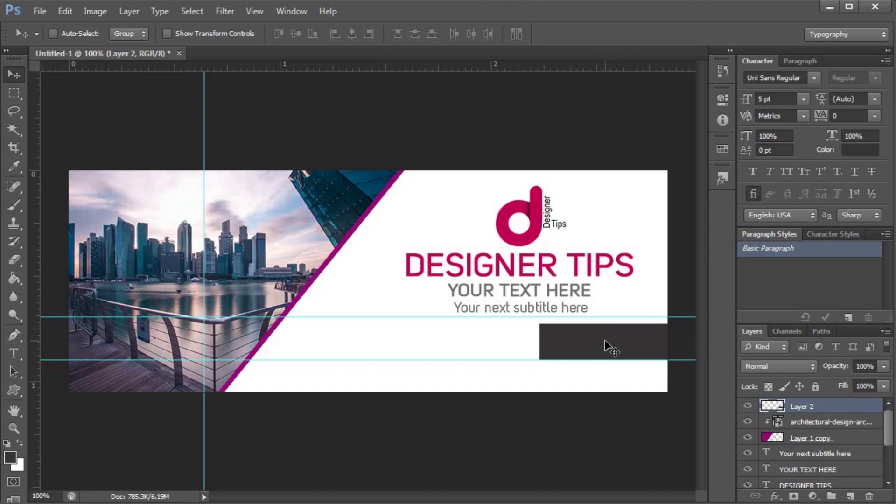
# Step: Skew the grey bar's left end into a slant and move it back to the banner's right edge
pyautogui.hotkey('ctrl', 't')
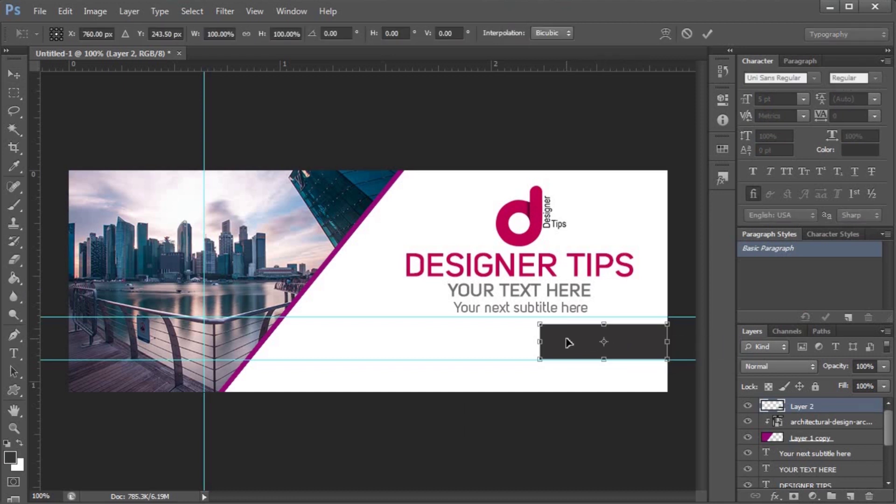
pyautogui.rightClick(567, 344)
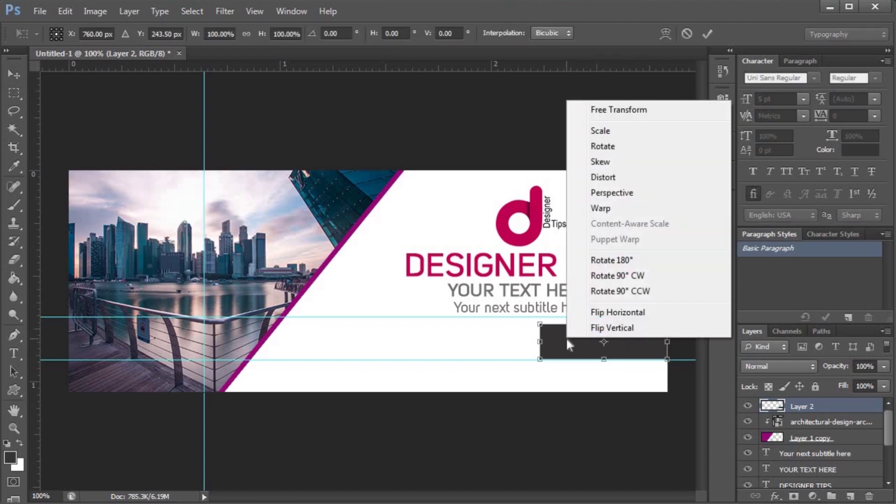
pyautogui.click(606, 161)
pyautogui.moveTo(543, 365); pyautogui.dragTo(524, 364)
pyautogui.moveTo(518, 370); pyautogui.dragTo(520, 368)
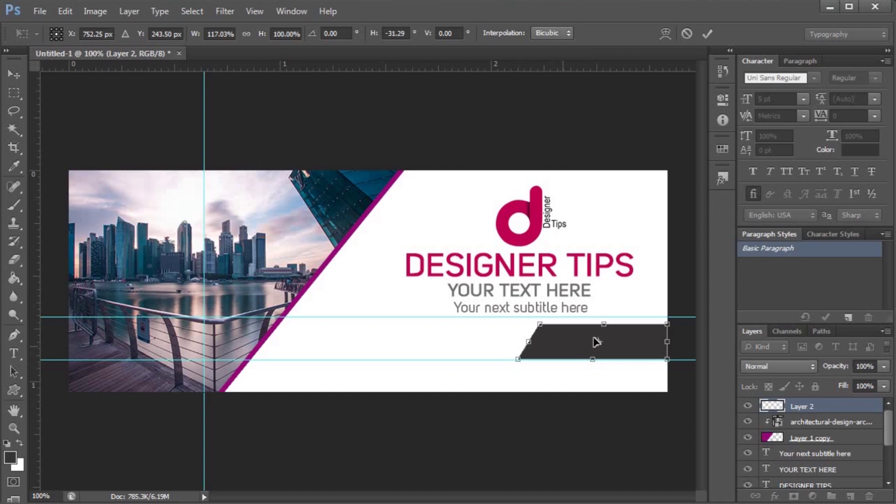
pyautogui.moveTo(610, 344); pyautogui.dragTo(381, 344)
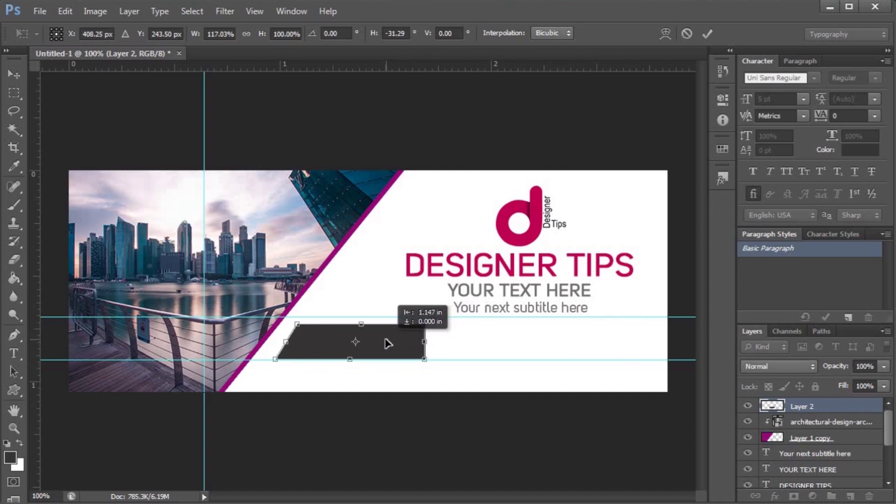
pyautogui.moveTo(274, 362); pyautogui.dragTo(270, 366)
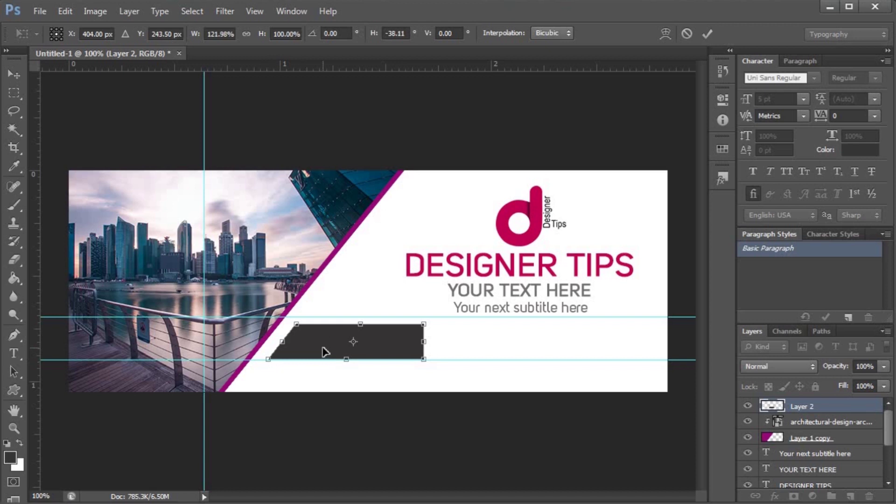
pyautogui.press('Return')
pyautogui.moveTo(362, 361)
pyautogui.mouseDown()
pyautogui.moveTo(392, 353)
pyautogui.moveTo(595, 377)
pyautogui.mouseUp()
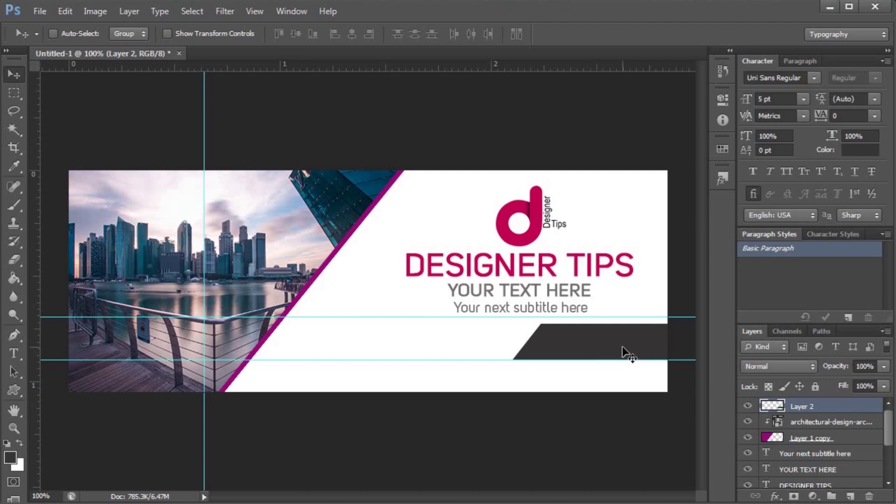
# Step: Duplicate the grey bar's layer and slide the copy to the left of the original
pyautogui.rightClick(816, 408)
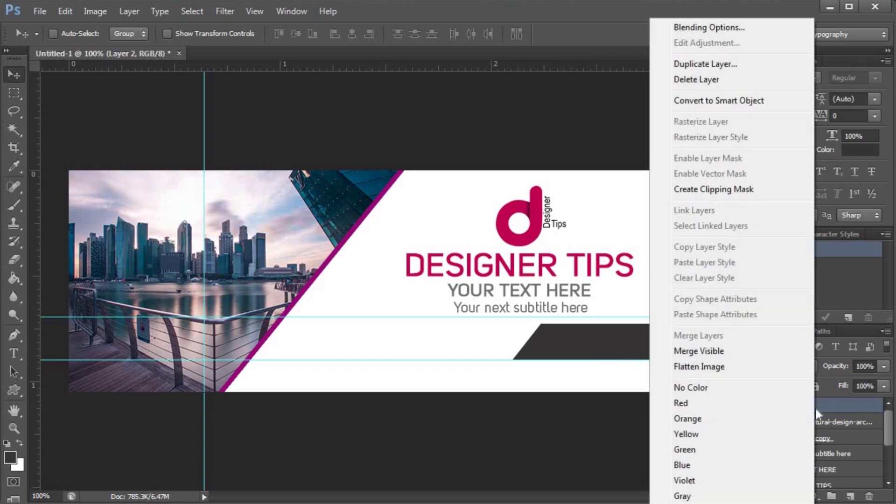
pyautogui.click(710, 67)
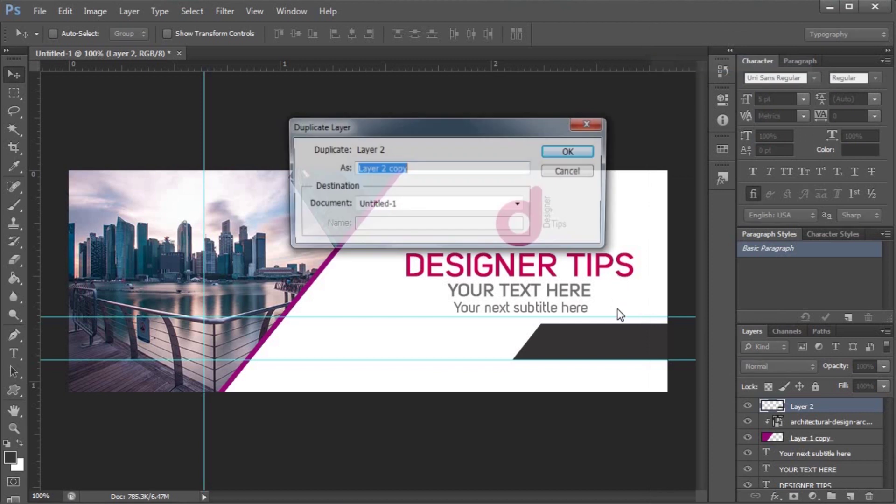
pyautogui.click(581, 151)
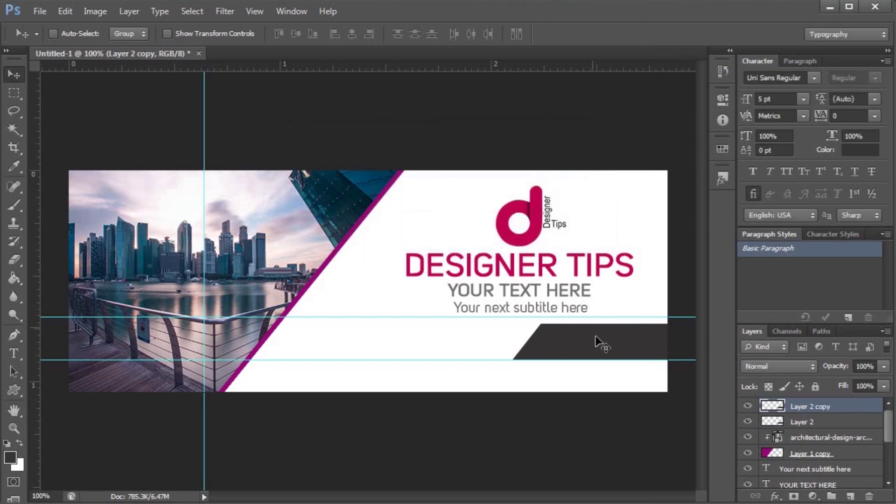
pyautogui.moveTo(617, 346); pyautogui.dragTo(514, 357)
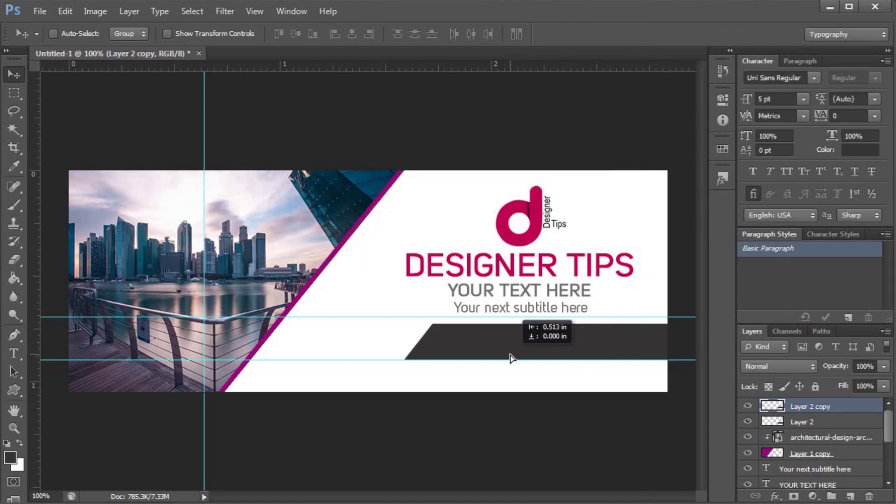
# Step: Give the bar copy a Color Overlay in the heading's magenta and place its layer below the grey bar's
pyautogui.doubleClick(853, 409)
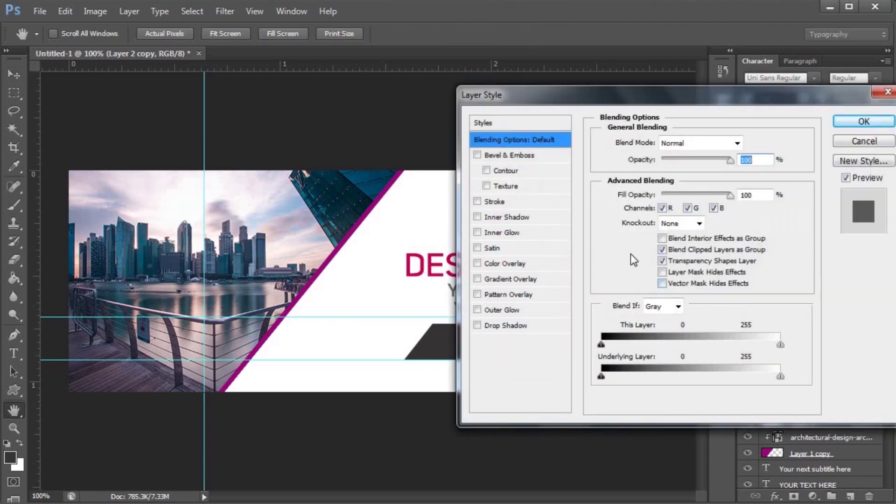
pyautogui.click(522, 263)
pyautogui.click(749, 142)
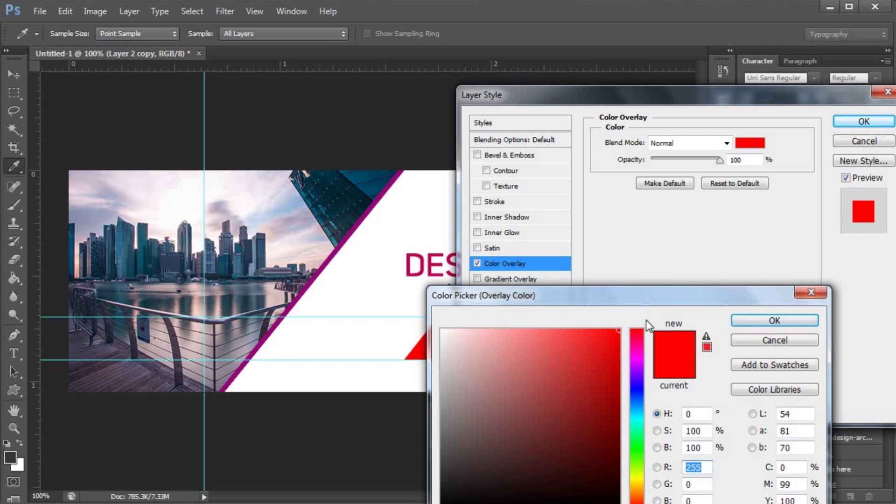
pyautogui.click(418, 255)
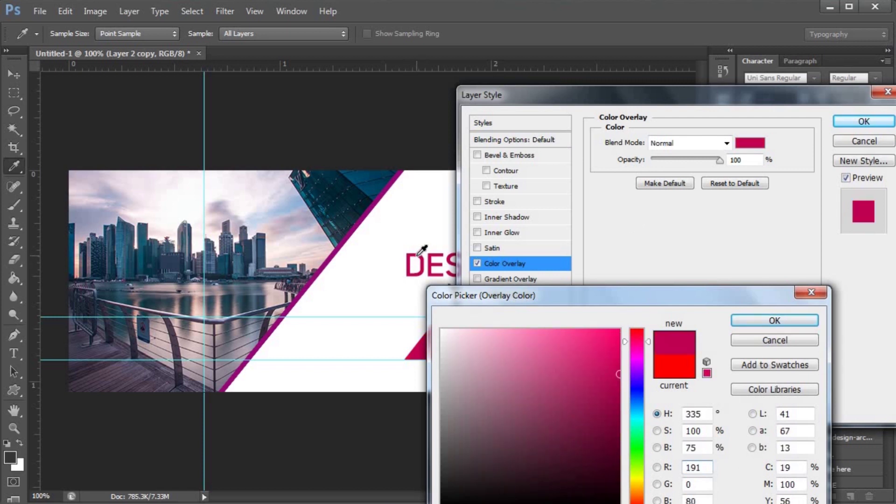
pyautogui.click(773, 320)
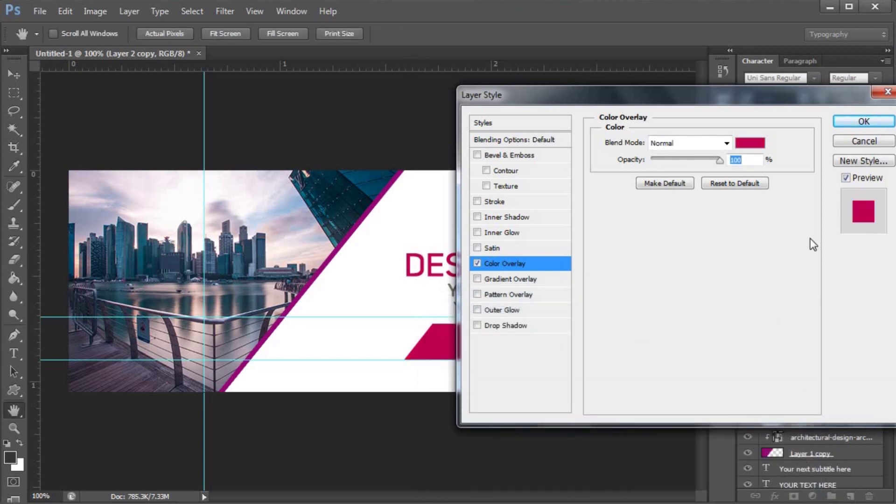
pyautogui.click(863, 121)
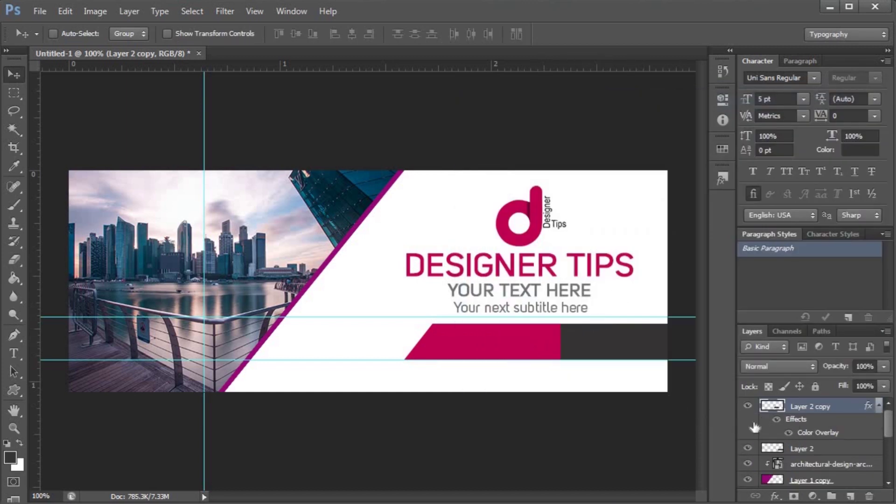
pyautogui.moveTo(812, 409); pyautogui.dragTo(812, 464)
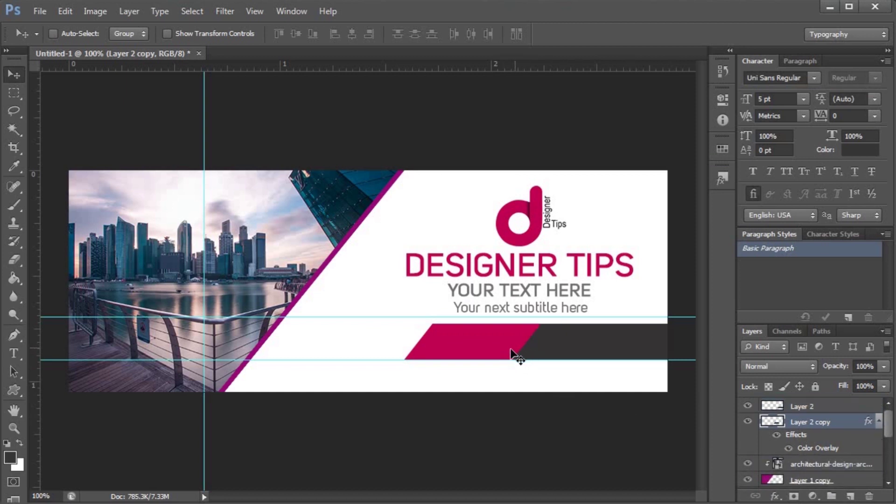
# Step: Duplicate the magenta bar's layer and slide the copy left toward the photo
pyautogui.rightClick(837, 424)
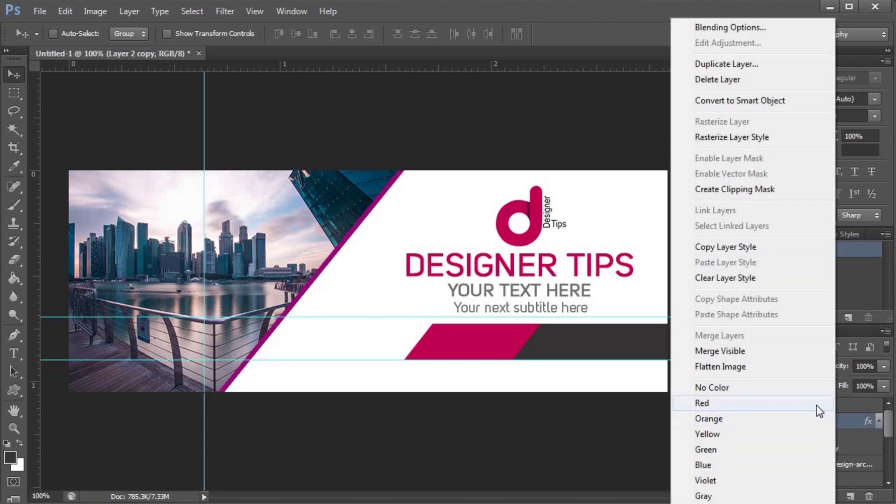
pyautogui.click(752, 67)
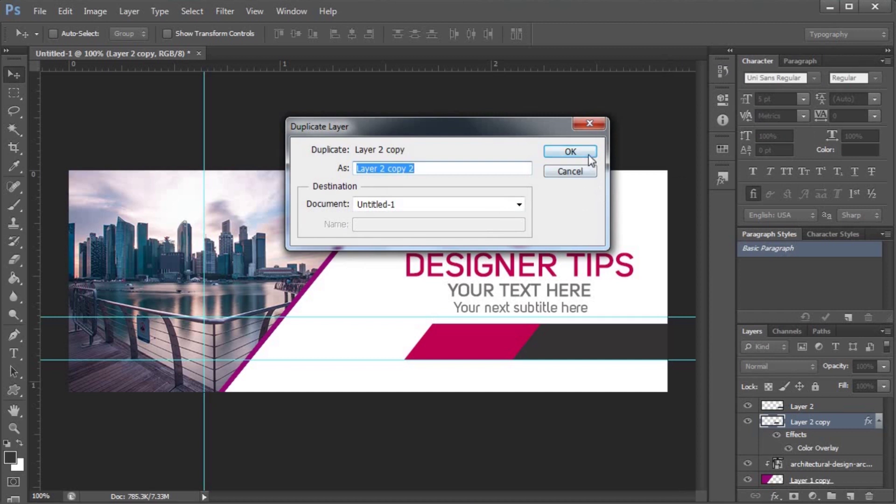
pyautogui.click(589, 154)
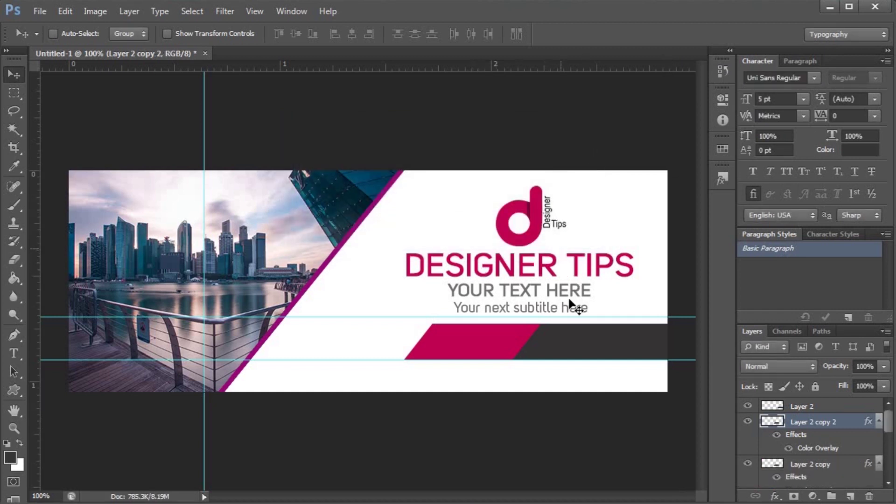
pyautogui.moveTo(500, 355); pyautogui.dragTo(432, 355)
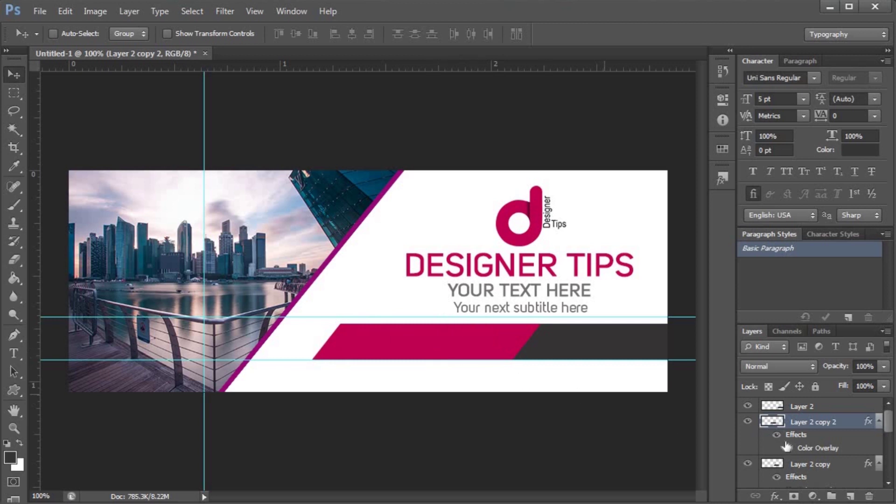
# Step: Change the new copy's Color Overlay to the stripe's purple and place its layer below the magenta one
pyautogui.doubleClick(828, 449)
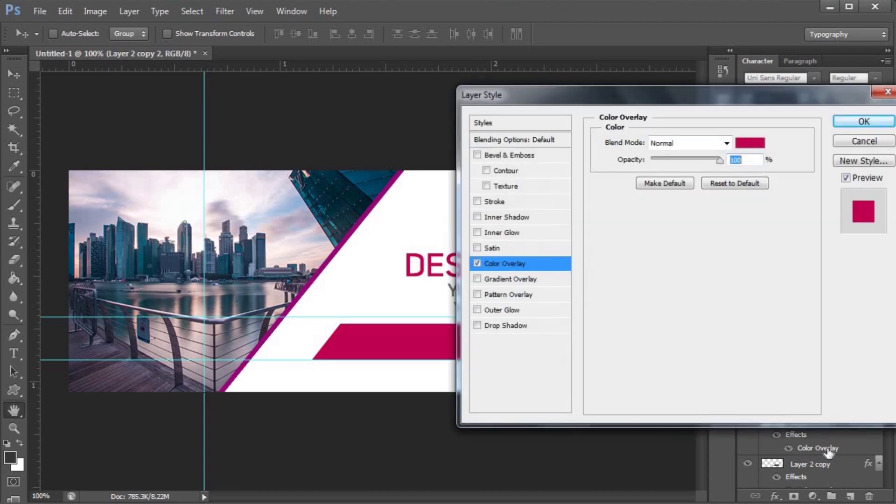
pyautogui.click(754, 143)
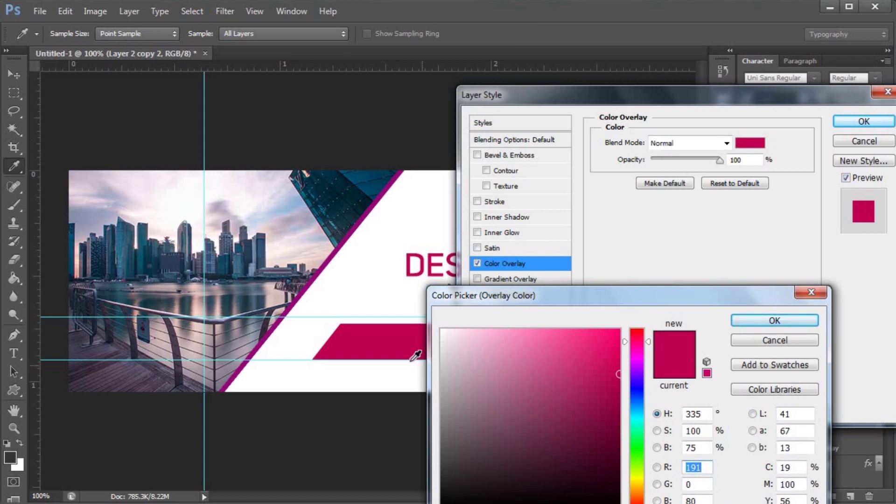
pyautogui.click(319, 274)
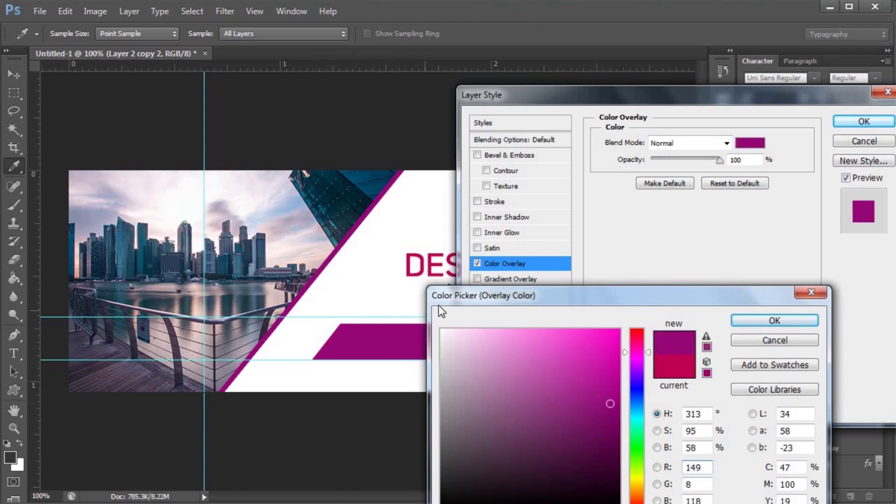
pyautogui.moveTo(469, 296); pyautogui.dragTo(528, 304)
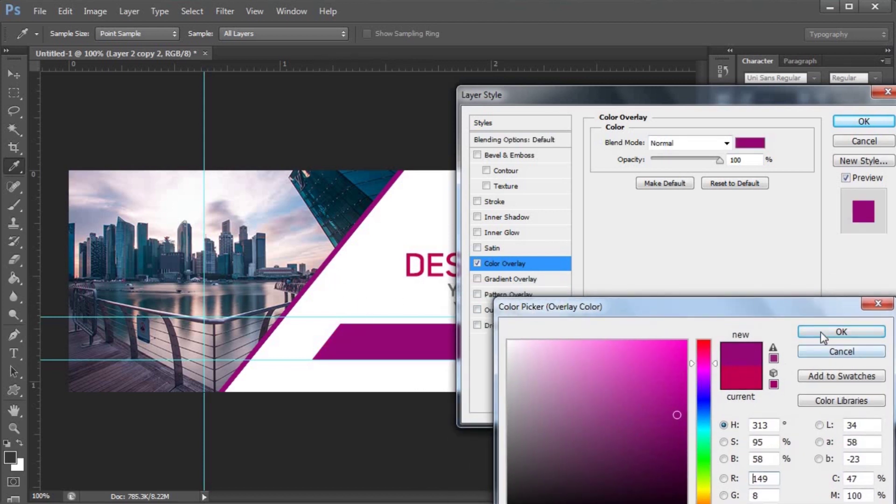
pyautogui.click(820, 332)
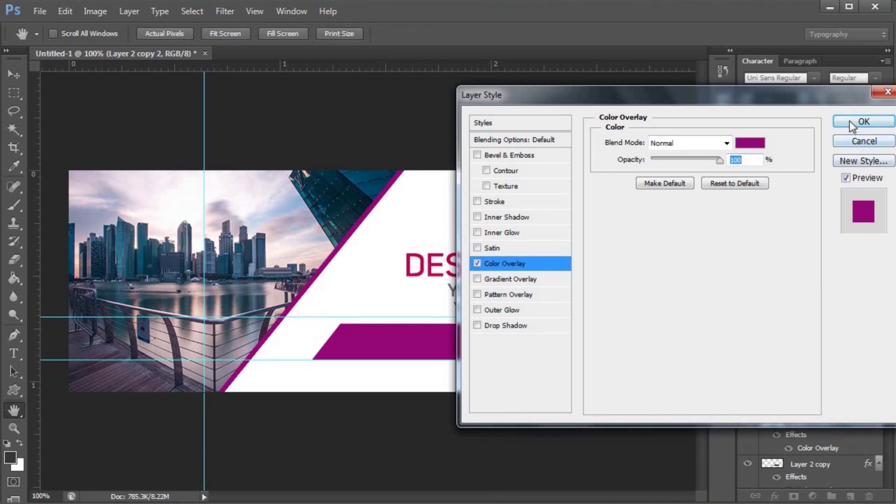
pyautogui.click(850, 121)
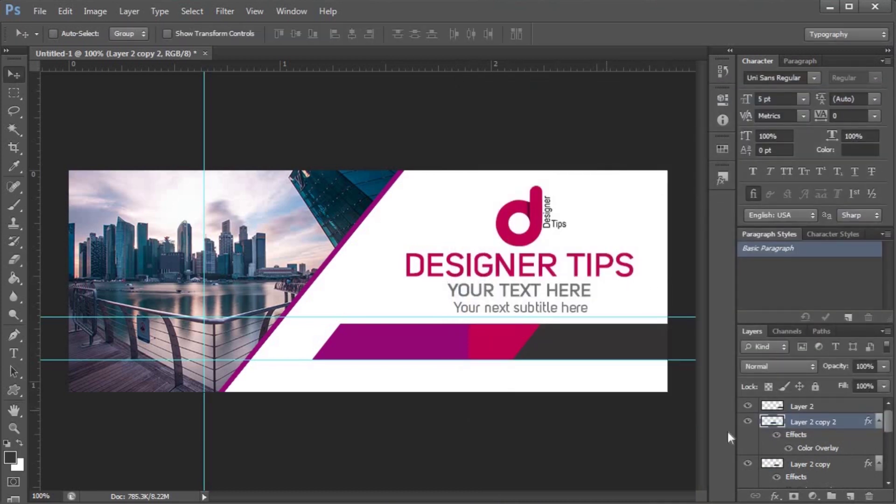
pyautogui.moveTo(807, 423); pyautogui.dragTo(799, 484)
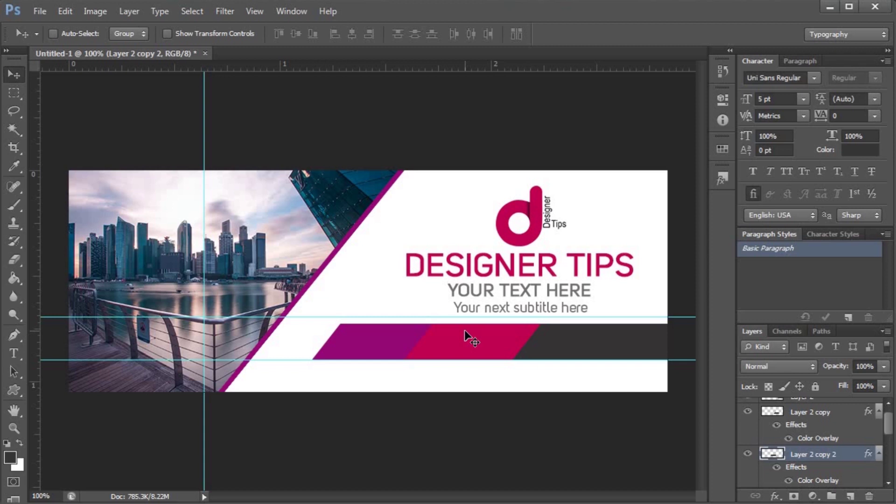
# Step: Shift the purple bar further left, then select the magenta bar's layer
pyautogui.rightClick(371, 340)
pyautogui.click(394, 347)
pyautogui.moveTo(394, 348); pyautogui.dragTo(378, 347)
pyautogui.rightClick(485, 339)
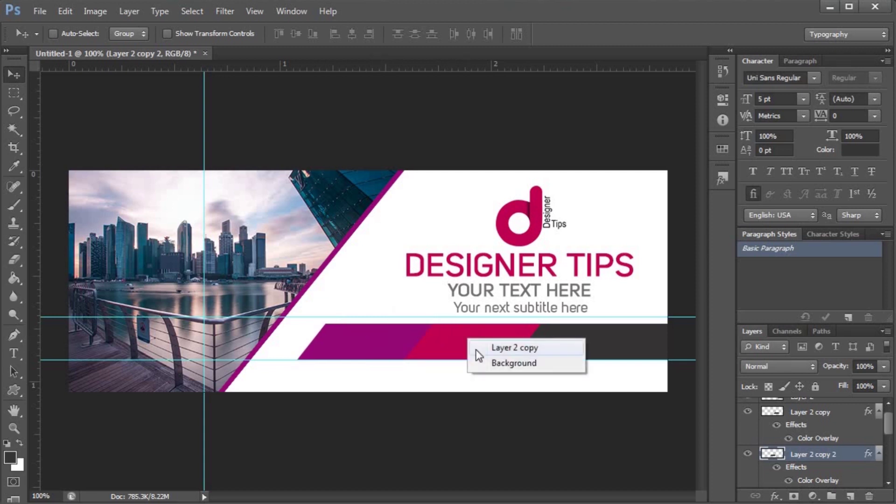
pyautogui.click(513, 348)
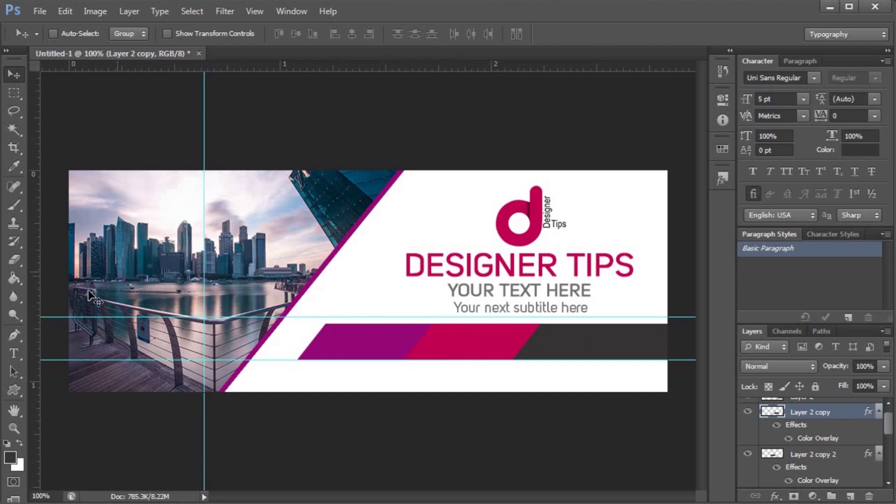
# Step: Start a text entry on the purple bar and set its placeholder text colour to white
pyautogui.click(14, 353)
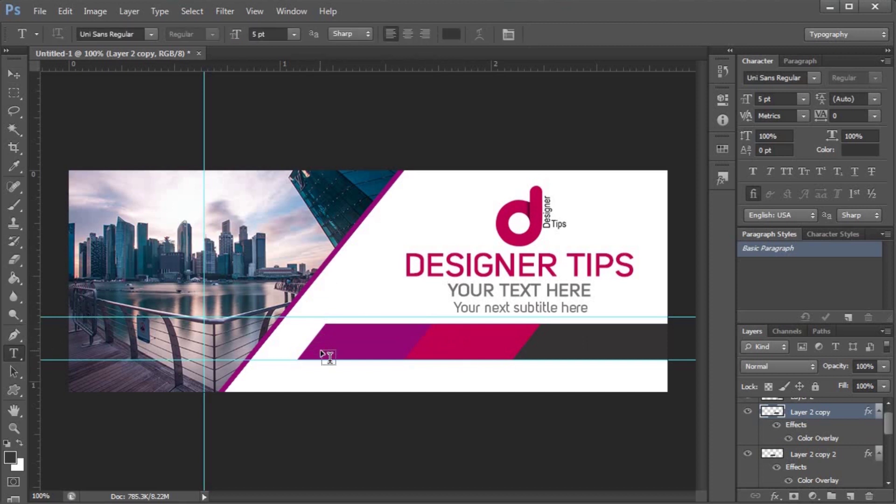
pyautogui.click(329, 345)
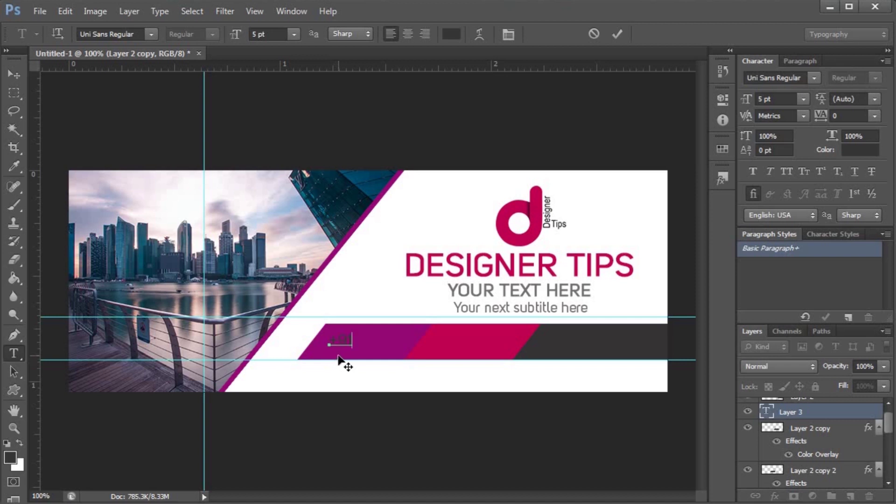
pyautogui.moveTo(353, 341); pyautogui.dragTo(325, 344)
pyautogui.click(451, 34)
pyautogui.click(515, 351)
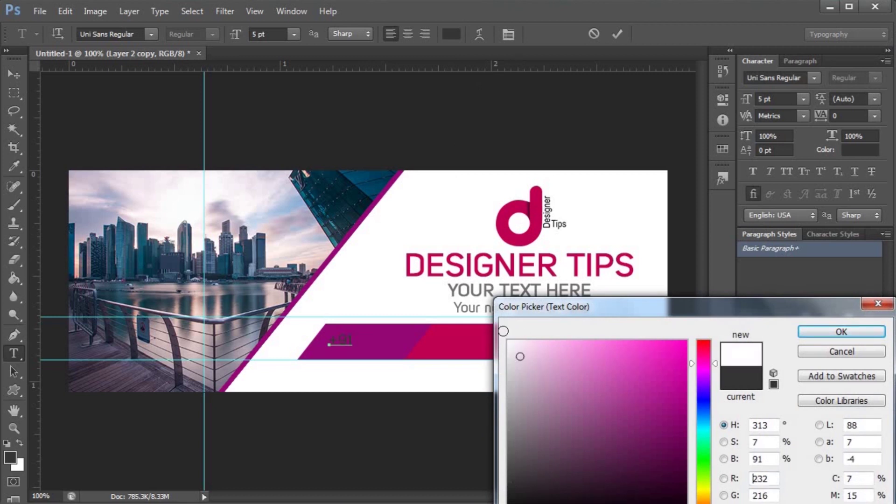
pyautogui.click(840, 331)
# Step: Type the contact phone number after the country code and set it to 4 pt
pyautogui.click(356, 339)
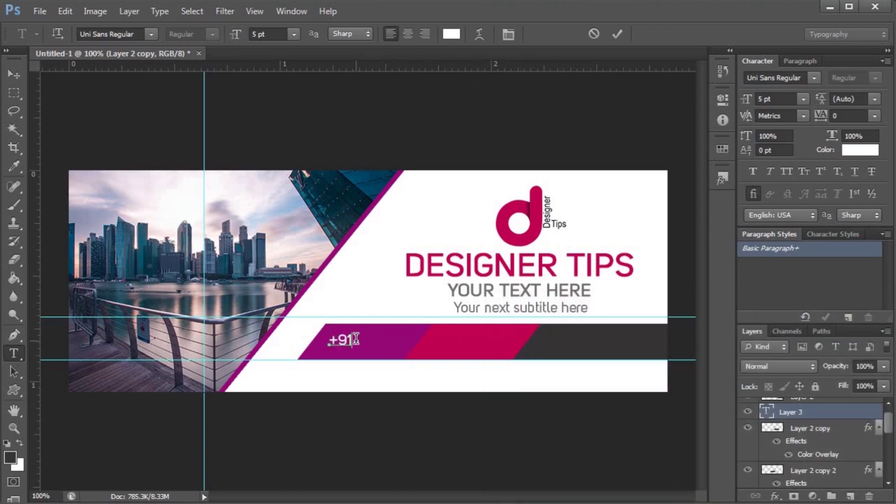
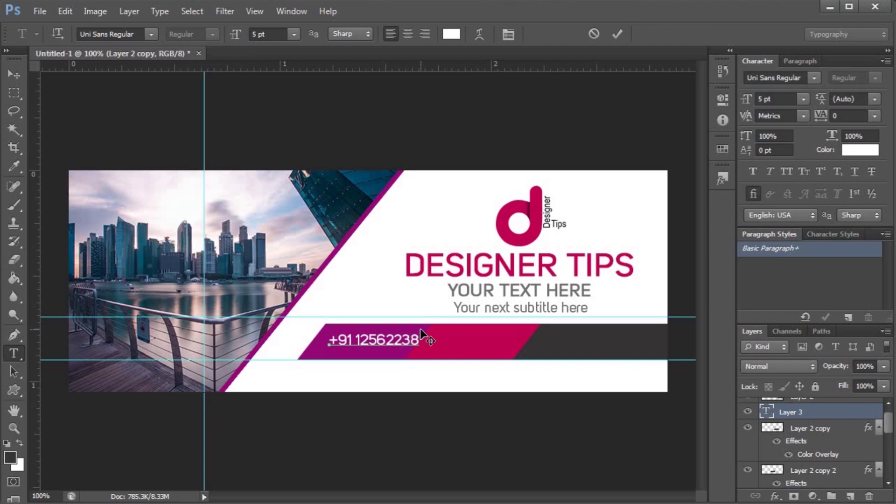
pyautogui.hotkey('ctrl', 'a')
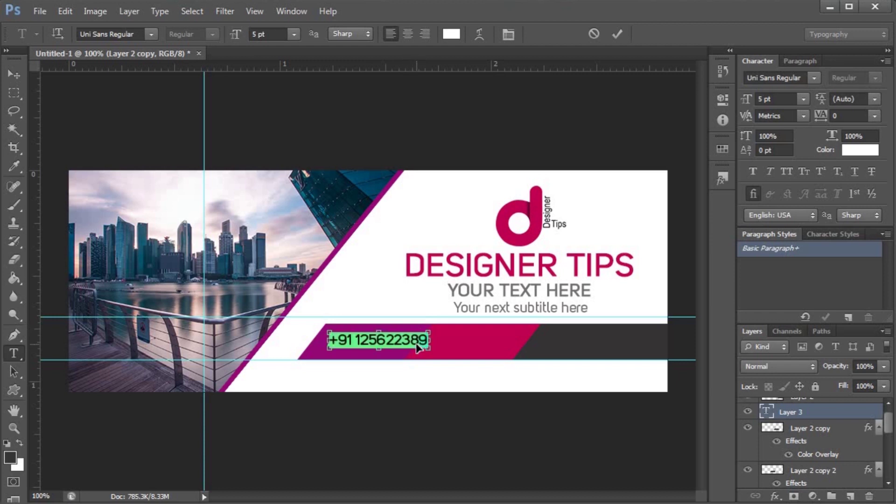
pyautogui.click(252, 33)
pyautogui.write('4')
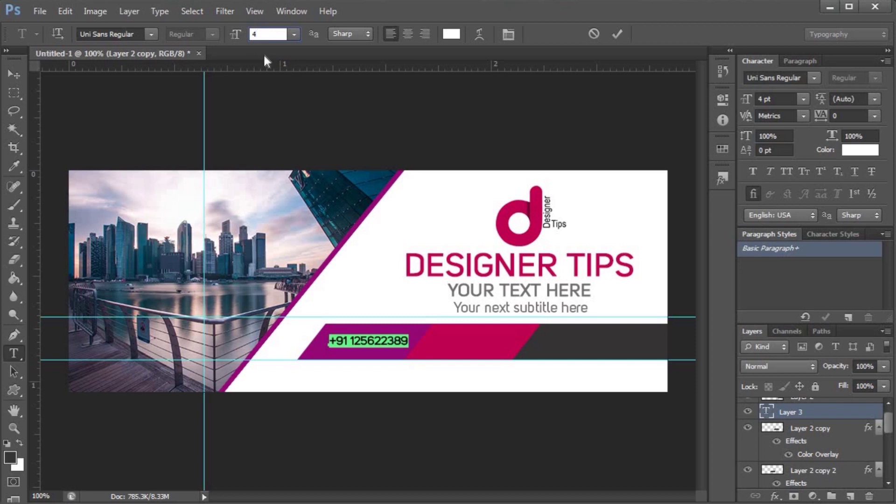
pyautogui.click(15, 73)
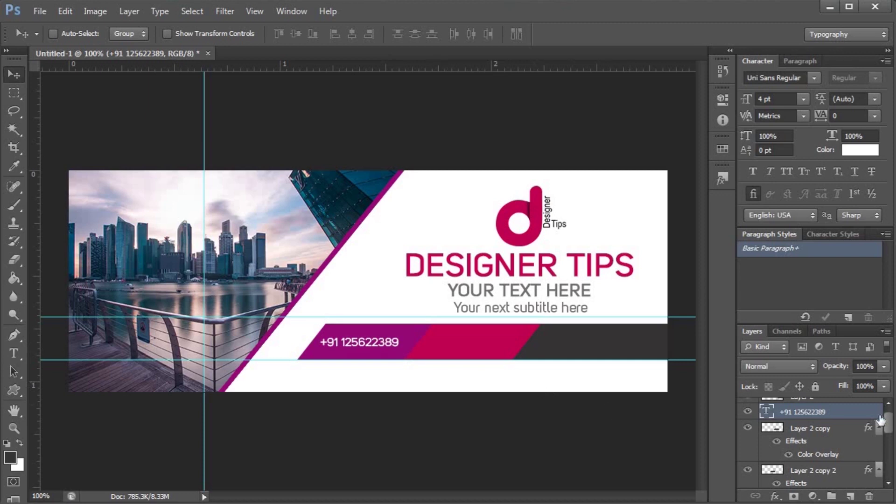
pyautogui.rightClick(859, 411)
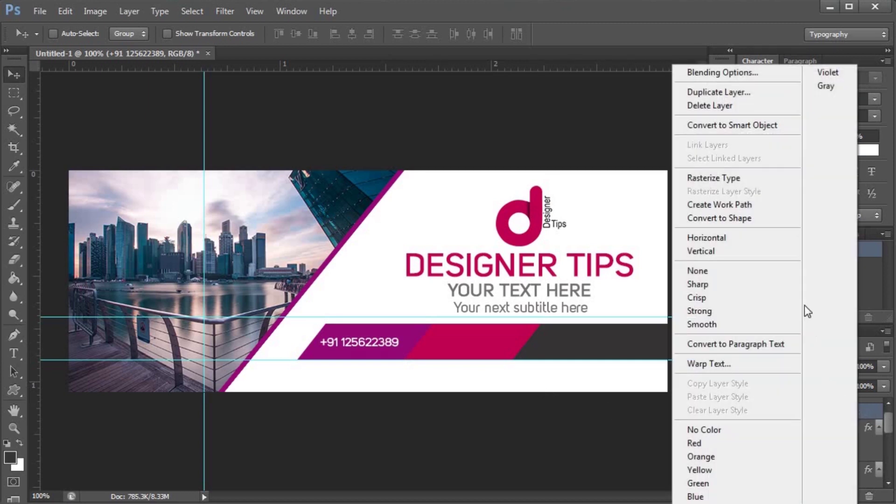
# Step: Duplicate the phone number layer onto the pink band and retype it as the contact e-mail address
pyautogui.click(747, 91)
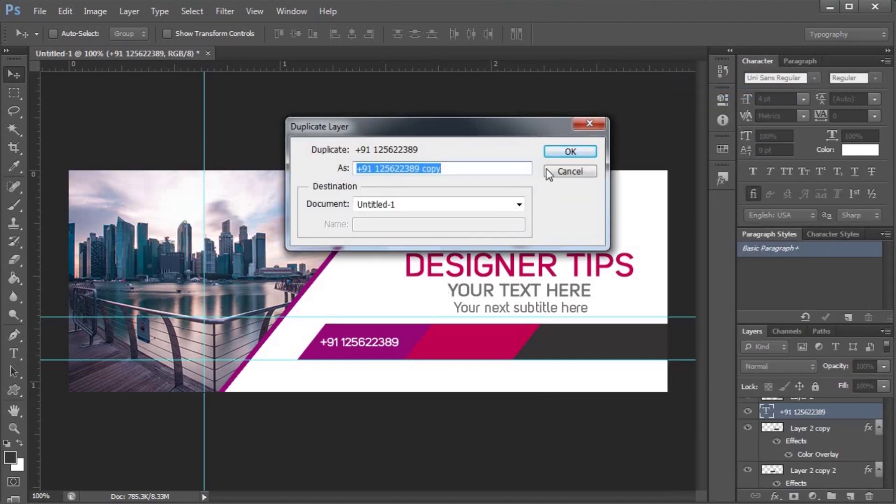
pyautogui.click(563, 152)
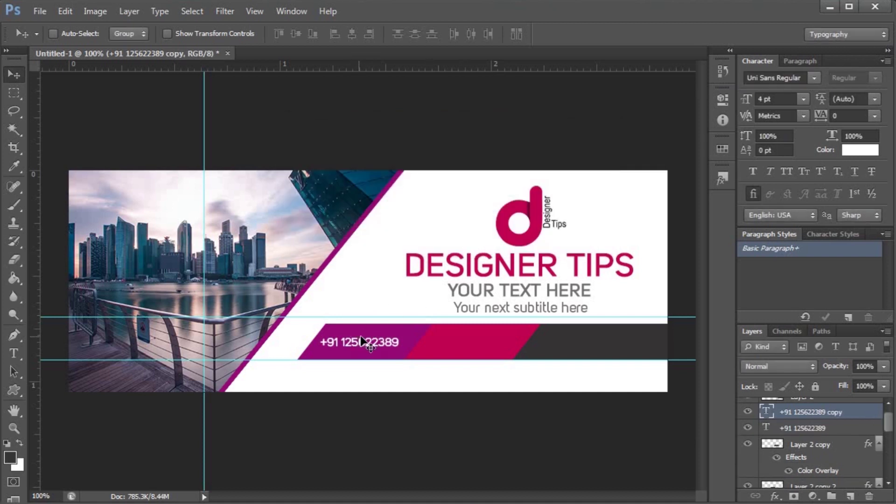
pyautogui.moveTo(360, 337); pyautogui.dragTo(473, 348)
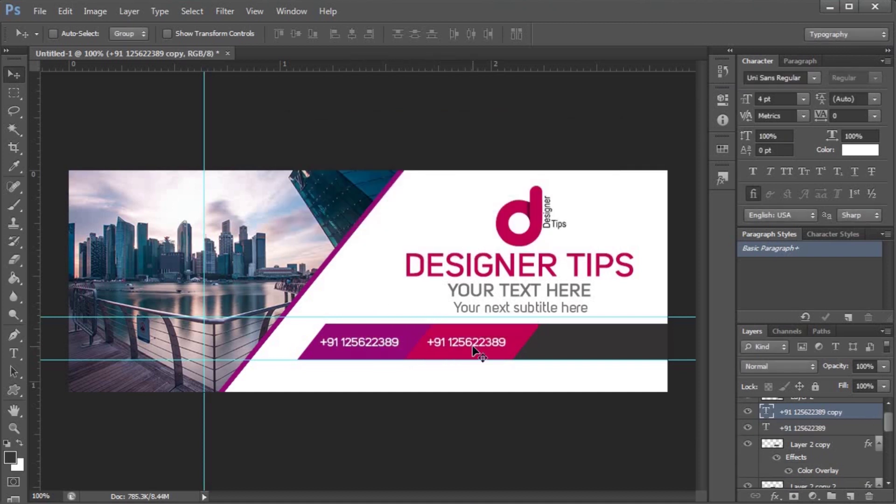
pyautogui.press('t')
pyautogui.moveTo(508, 343); pyautogui.dragTo(414, 343)
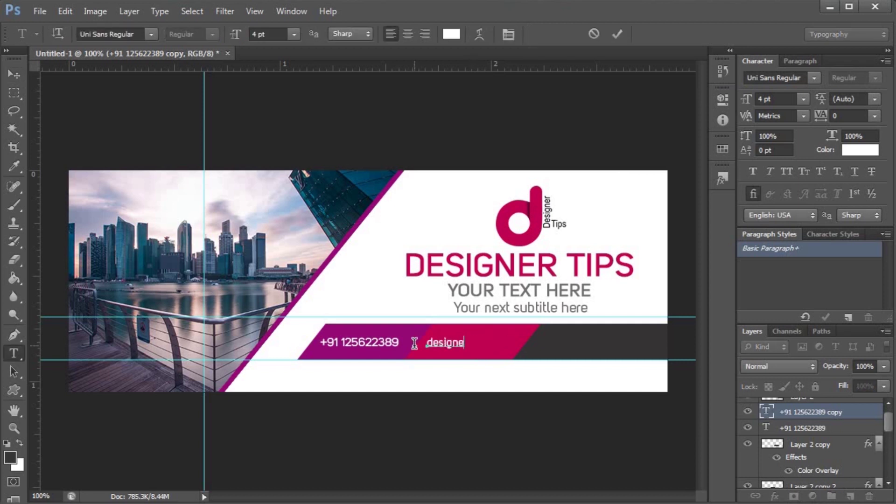
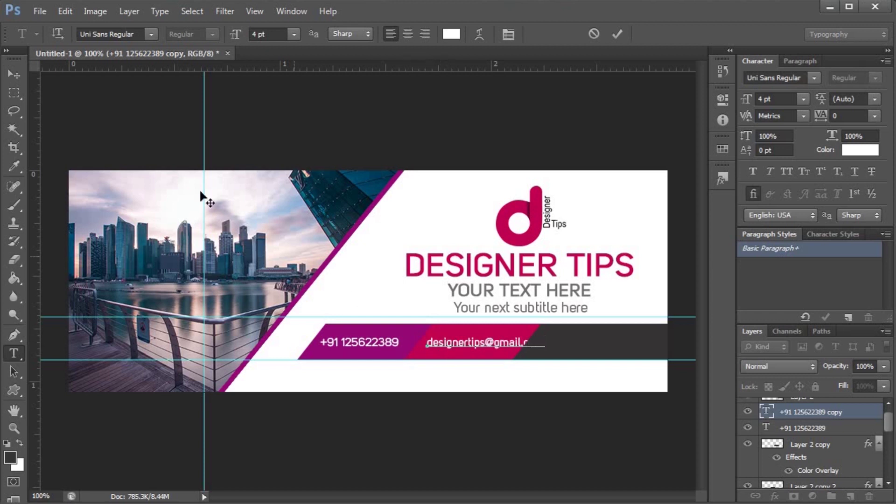
pyautogui.click(13, 74)
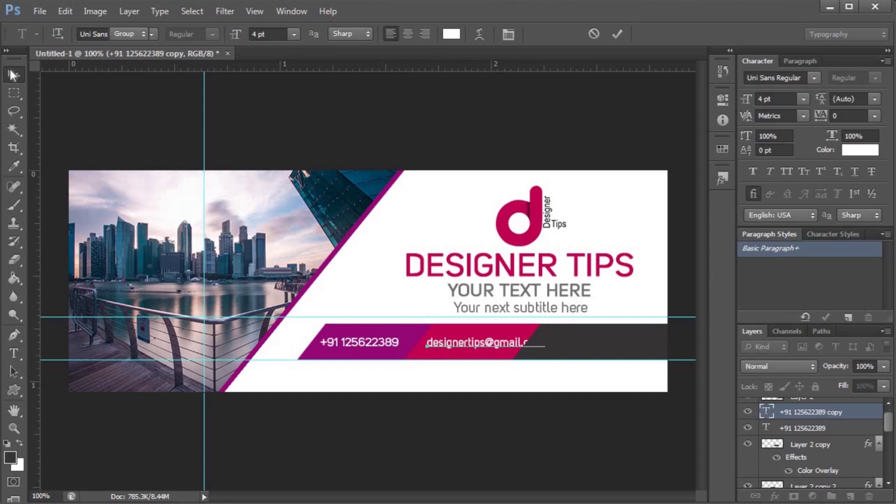
pyautogui.rightClick(647, 348)
# Step: Move Layer 2 right so the full e-mail address shows on the pink band
pyautogui.click(656, 353)
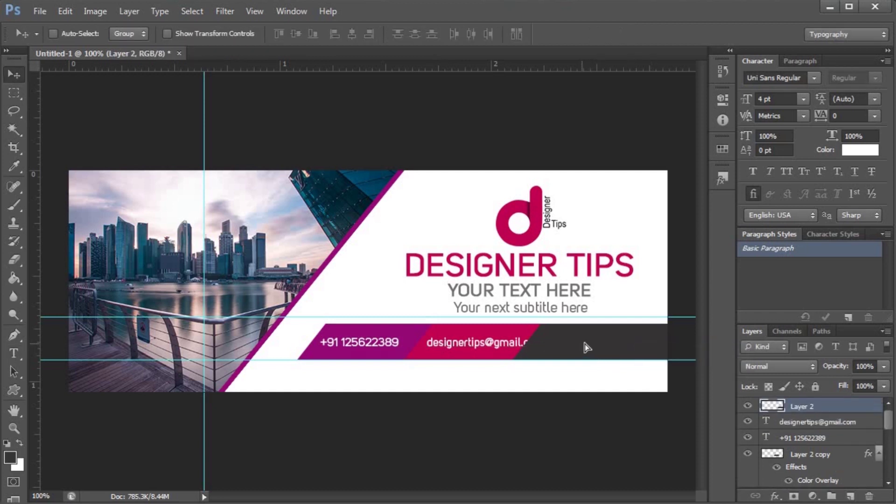
pyautogui.moveTo(584, 348); pyautogui.dragTo(612, 349)
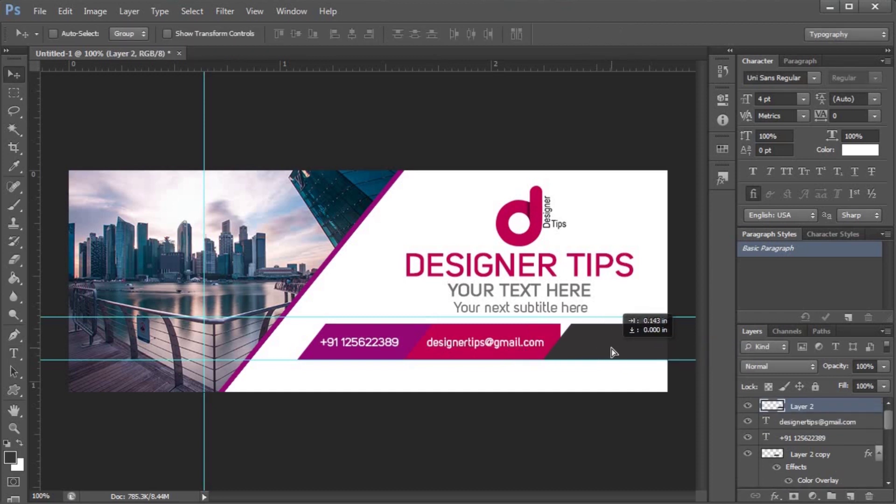
pyautogui.moveTo(613, 349); pyautogui.dragTo(611, 350)
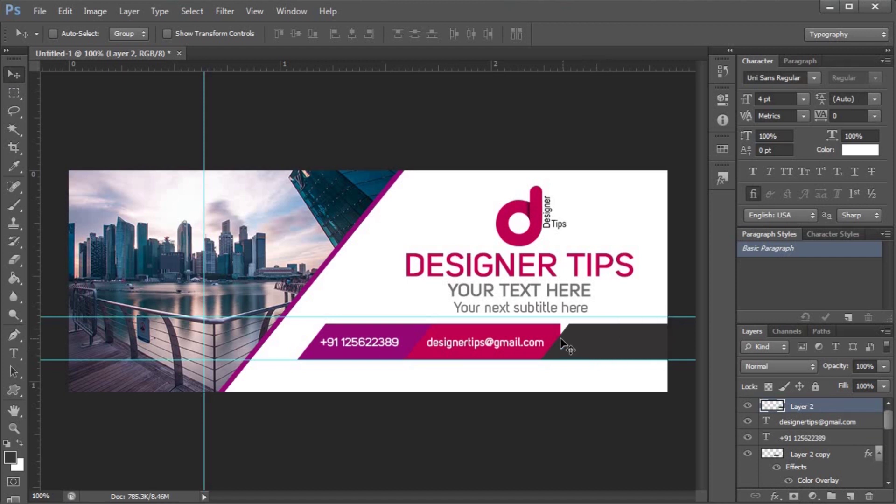
pyautogui.rightClick(555, 336)
pyautogui.click(592, 340)
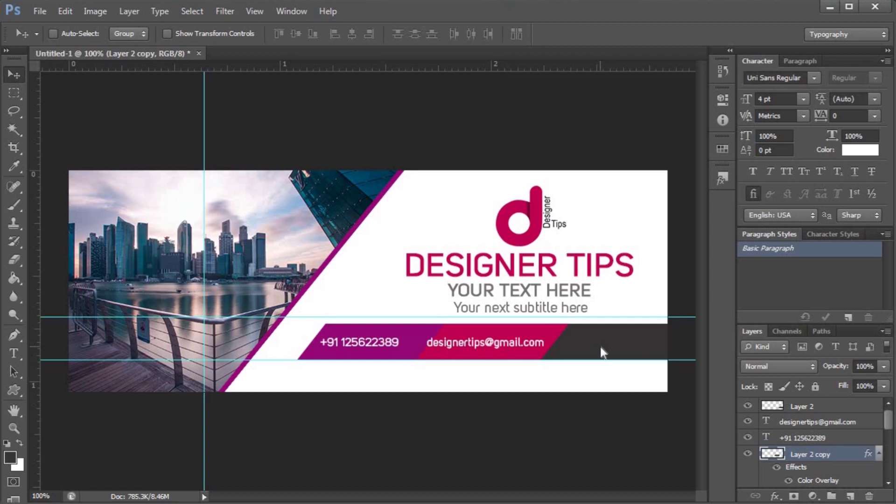
# Step: Duplicate the e-mail text layer, drag the copy onto the dark band, and stack it above Layer 2
pyautogui.rightClick(532, 345)
pyautogui.click(552, 356)
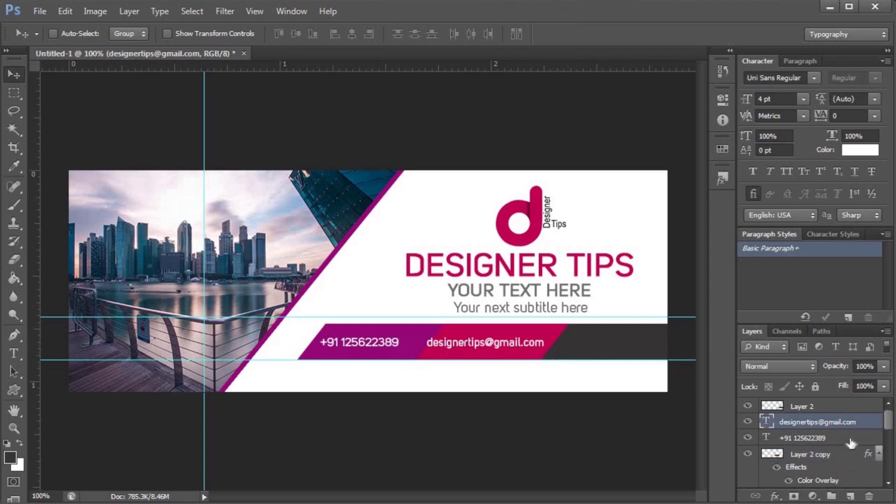
pyautogui.rightClick(834, 427)
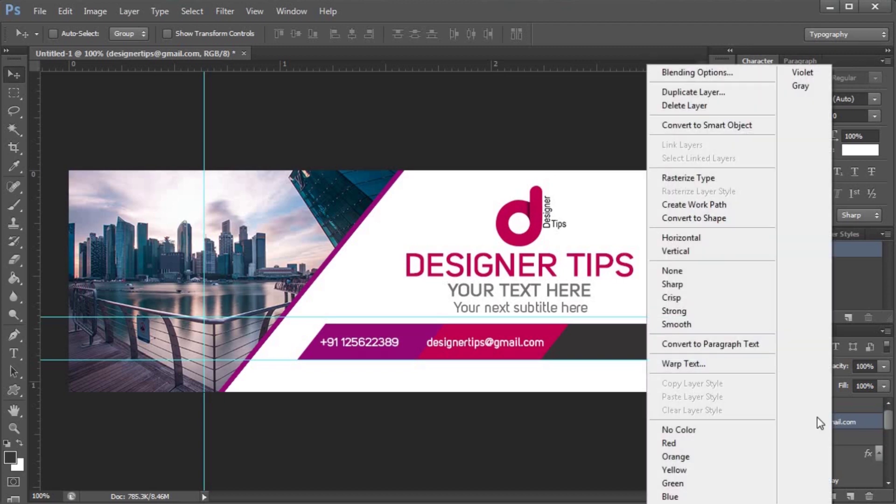
pyautogui.click(723, 96)
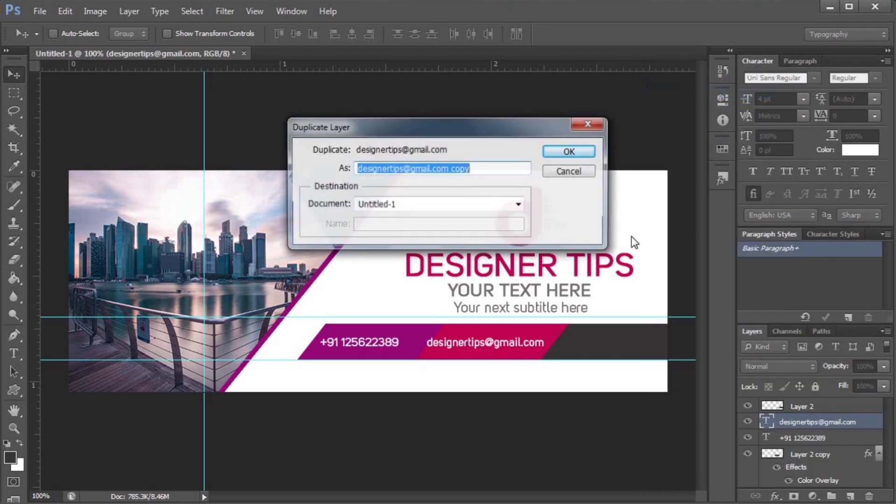
pyautogui.click(568, 155)
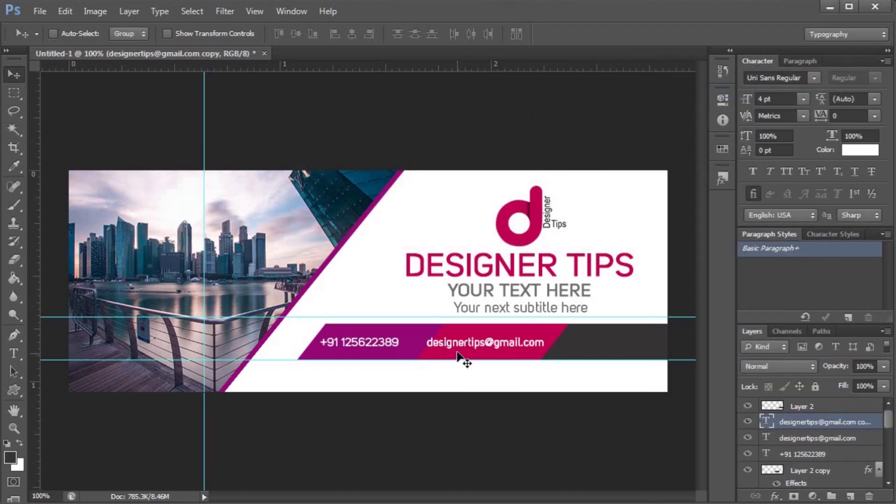
pyautogui.moveTo(483, 358); pyautogui.dragTo(616, 357)
pyautogui.moveTo(808, 434); pyautogui.dragTo(803, 400)
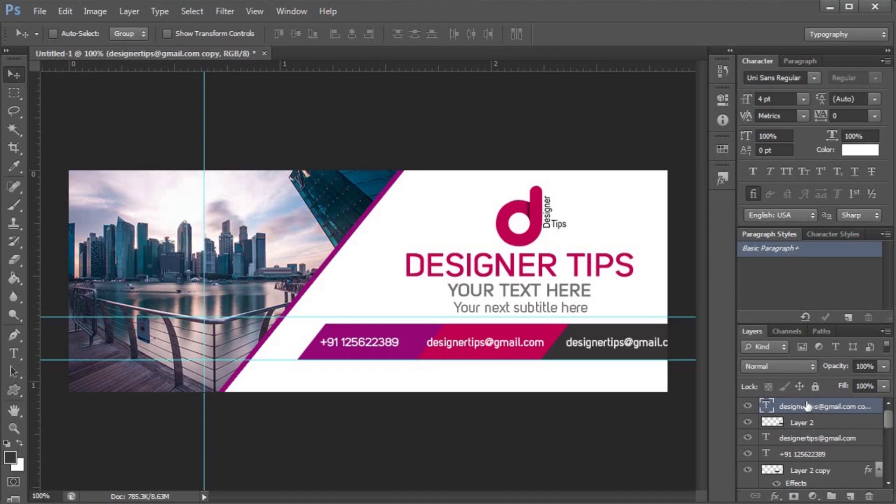
pyautogui.doubleClick(629, 346)
pyautogui.write('www.website.com')
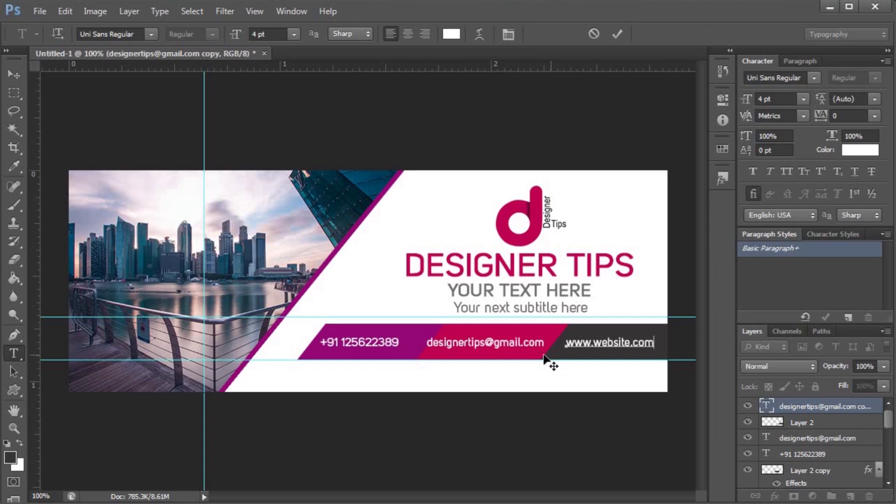
pyautogui.click(15, 74)
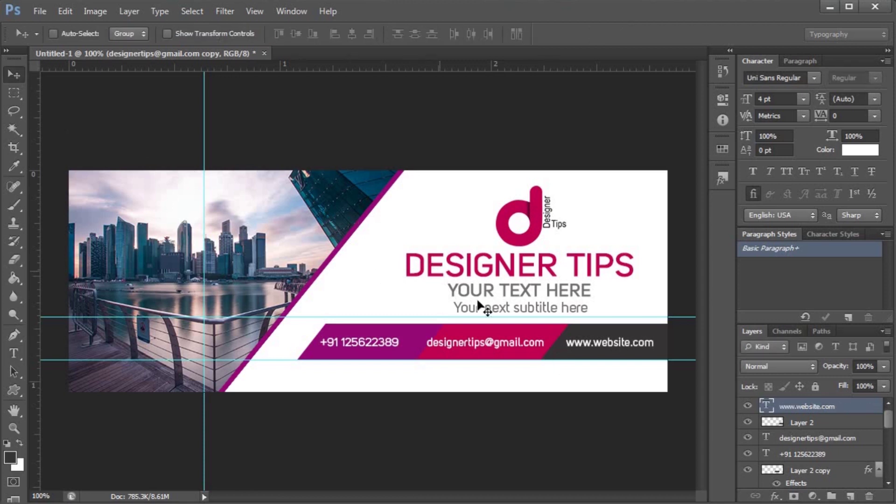
pyautogui.rightClick(590, 354)
pyautogui.click(591, 357)
# Step: Shift the website text, purple bar and pink bar slightly left
pyautogui.press('Left')
pyautogui.press('Left')
pyautogui.press('Left')
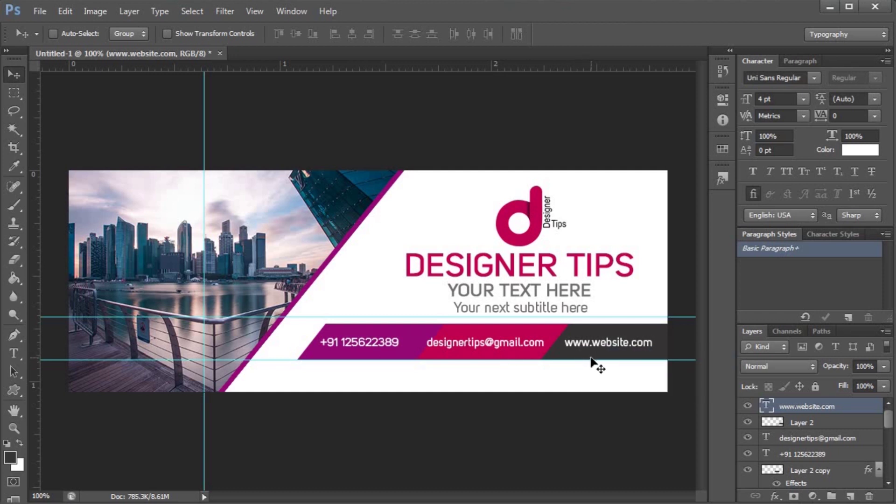
pyautogui.rightClick(415, 342)
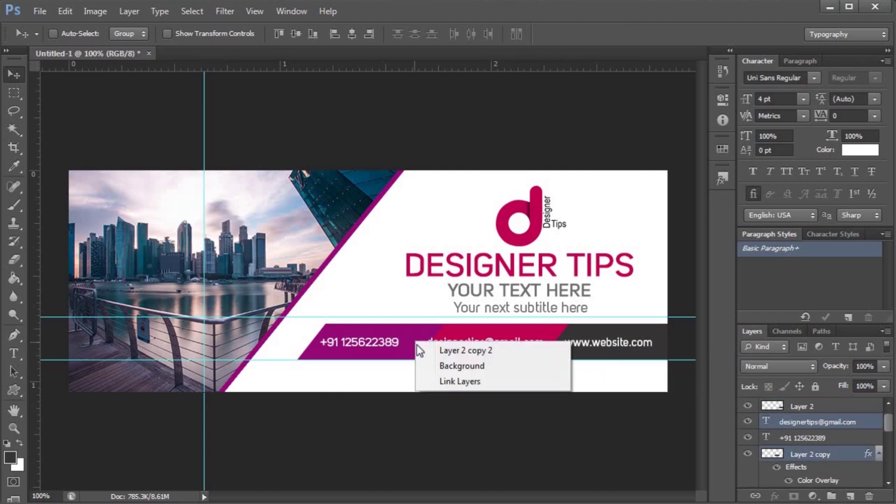
pyautogui.click(417, 345)
pyautogui.press('Left')
pyautogui.press('Left')
pyautogui.press('Left')
pyautogui.press('Left')
pyautogui.press('Left')
pyautogui.press('Left')
pyautogui.press('Left')
pyautogui.press('Left')
pyautogui.press('Left')
pyautogui.press('Left')
pyautogui.press('Left')
pyautogui.press('Left')
pyautogui.press('Left')
pyautogui.press('Left')
pyautogui.press('Left')
pyautogui.press('Left')
pyautogui.press('Left')
pyautogui.rightClick(445, 356)
pyautogui.click(463, 365)
pyautogui.moveTo(482, 362); pyautogui.dragTo(465, 362)
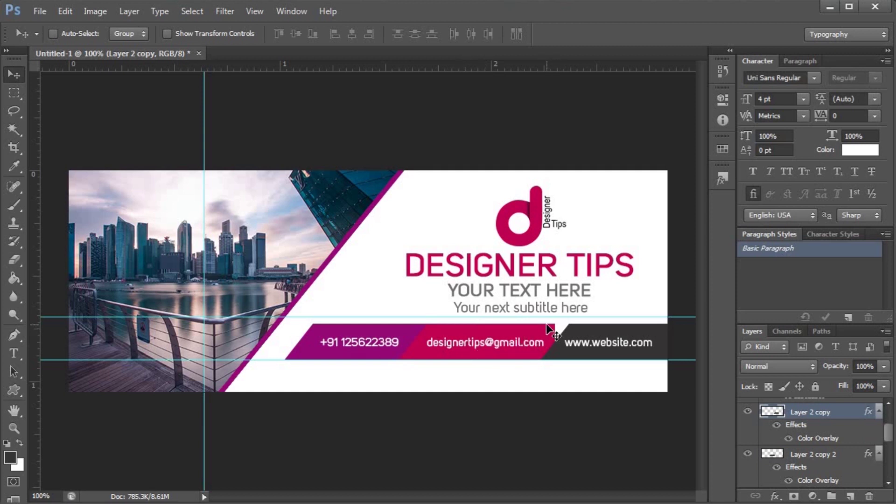
# Step: Skew the pink bar's right edge to meet the charcoal bar, then hide the guides
pyautogui.hotkey('ctrl', 't')
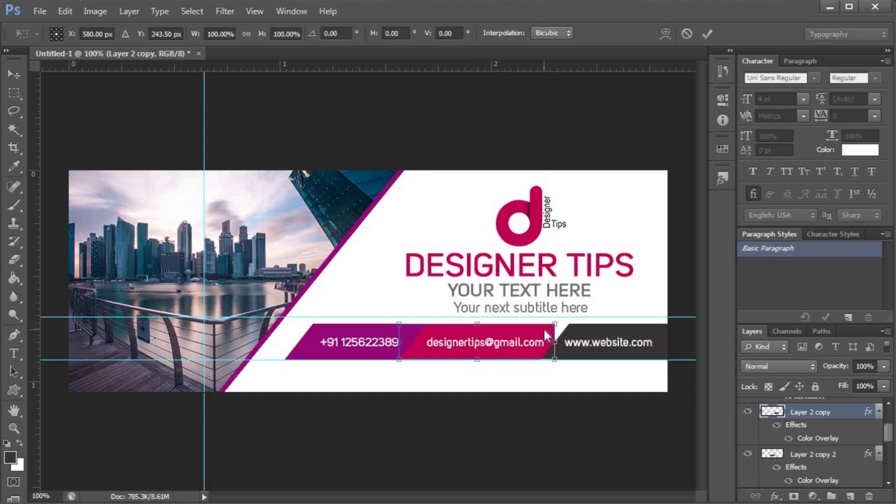
pyautogui.rightClick(544, 332)
pyautogui.click(581, 150)
pyautogui.moveTo(555, 323); pyautogui.dragTo(579, 326)
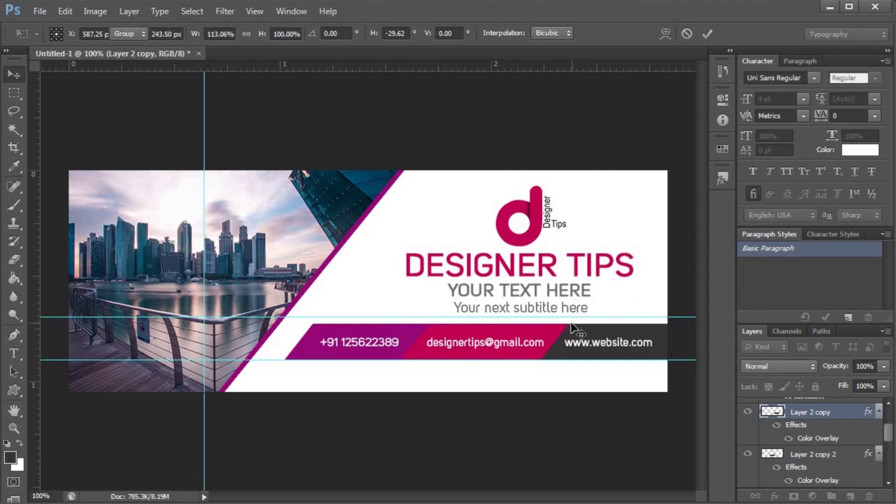
pyautogui.press('Return')
pyautogui.hotkey('ctrl', 'h')
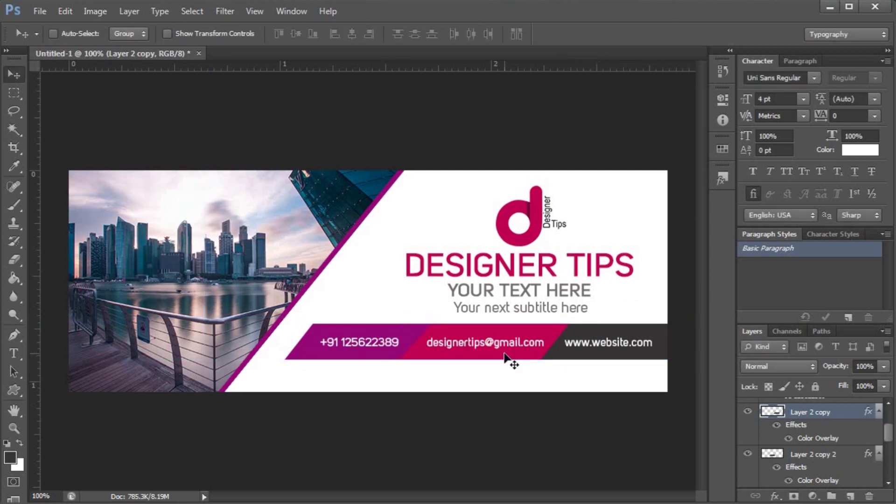
pyautogui.click(21, 93)
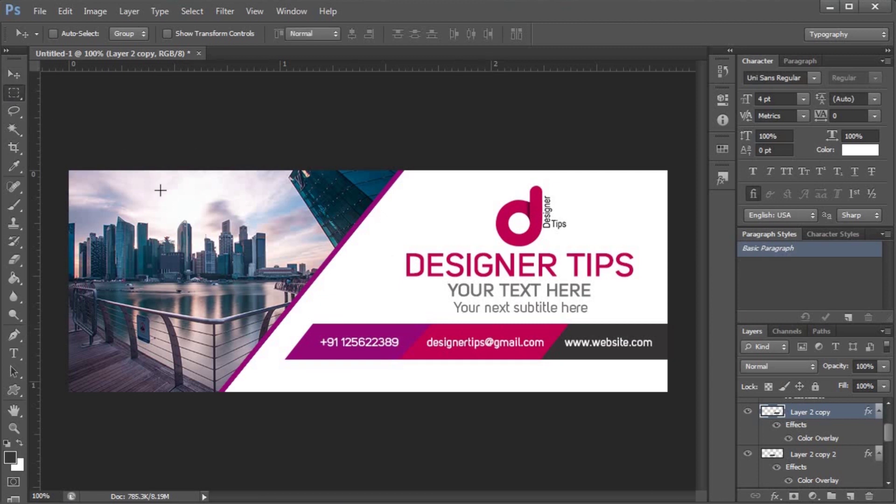
# Step: Delete a top strip from the magenta and purple contact bars, then deselect
pyautogui.moveTo(297, 313)
pyautogui.mouseDown()
pyautogui.moveTo(549, 345)
pyautogui.moveTo(587, 332)
pyautogui.mouseUp()
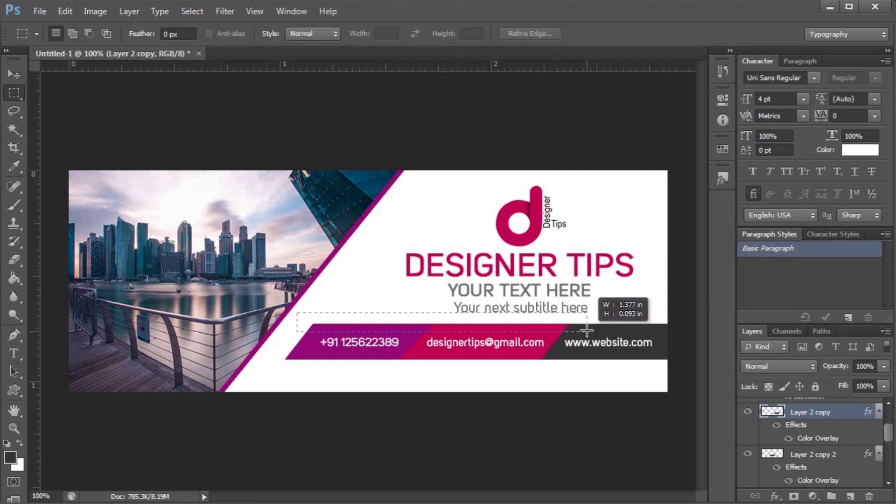
pyautogui.moveTo(587, 331); pyautogui.dragTo(587, 332)
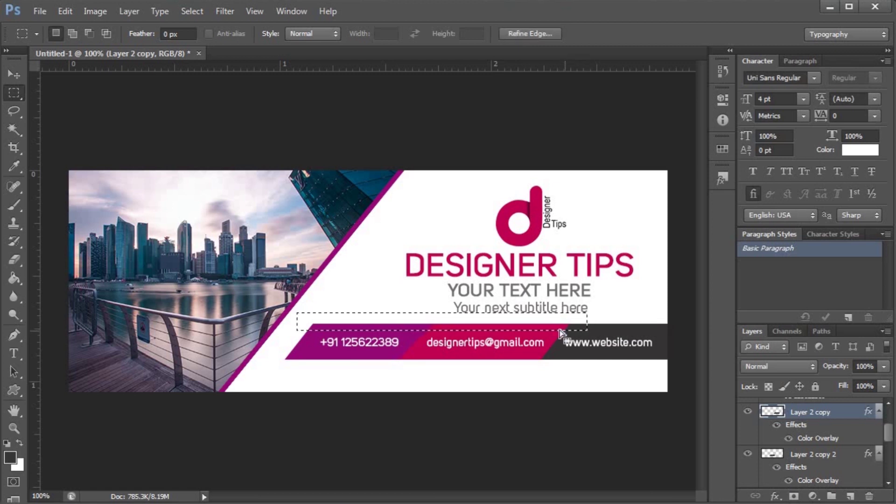
pyautogui.press('Delete')
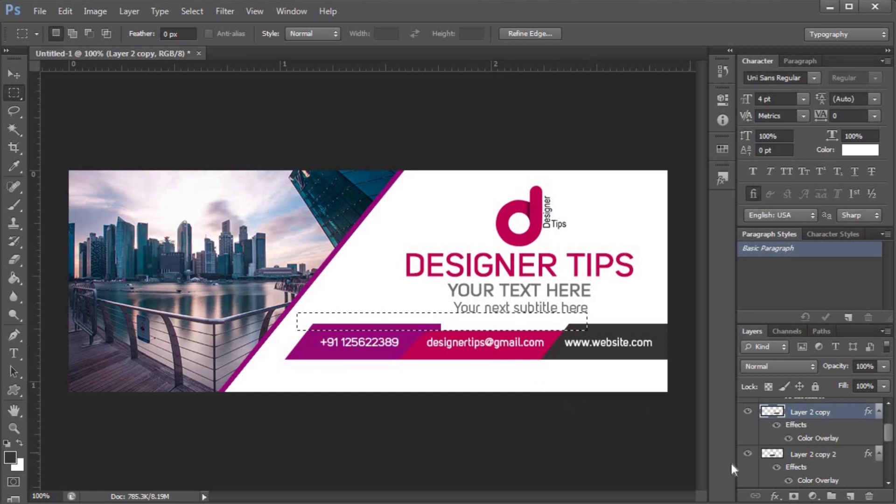
pyautogui.click(747, 454)
pyautogui.click(748, 454)
pyautogui.click(812, 454)
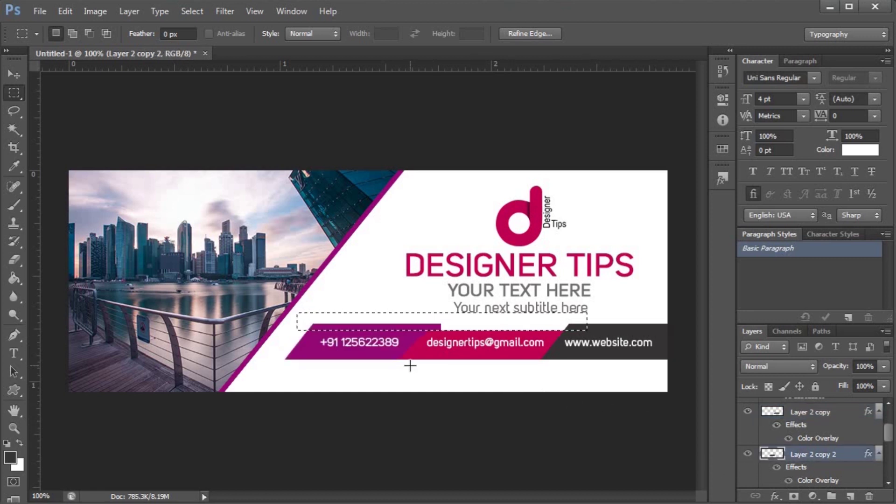
pyautogui.press('Delete')
pyautogui.hotkey('ctrl', 'd')
# Step: Select the e-mail, phone and website text layers and nudge them down slightly
pyautogui.press('v')
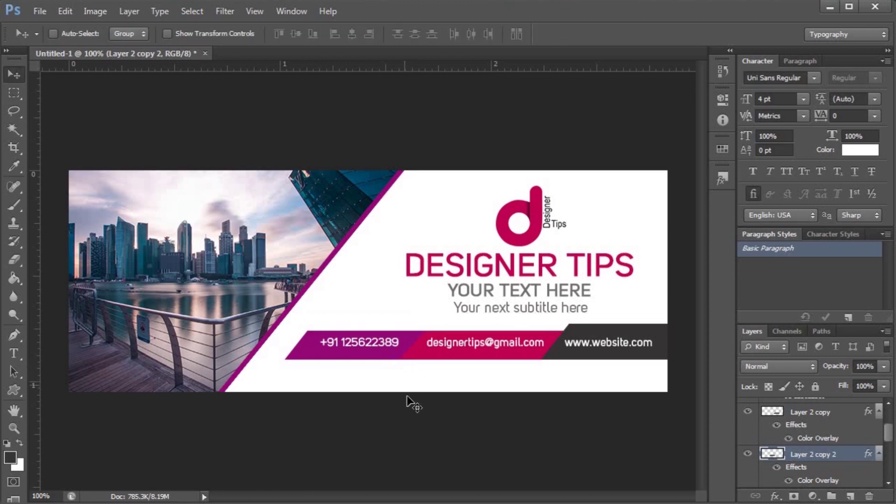
pyautogui.rightClick(468, 354)
pyautogui.click(473, 356)
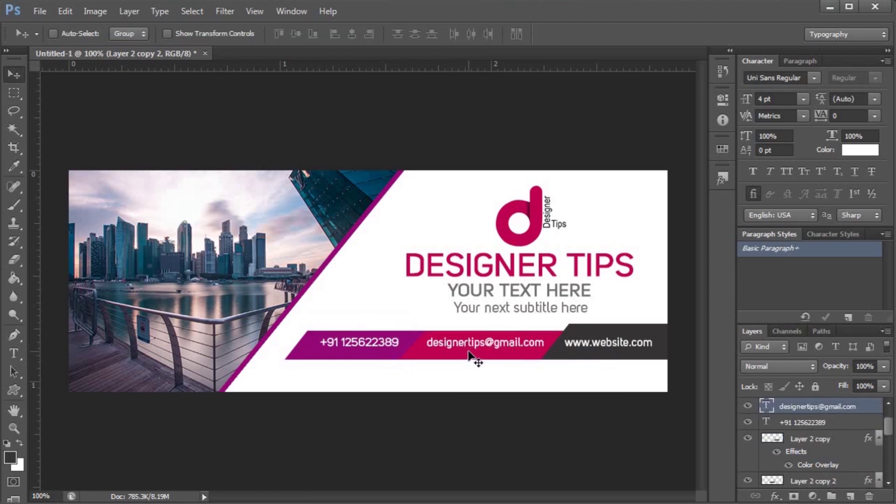
pyautogui.keyDown('shift'); pyautogui.click(817, 423); pyautogui.keyUp('shift')
pyautogui.scroll(1, 820, 439)
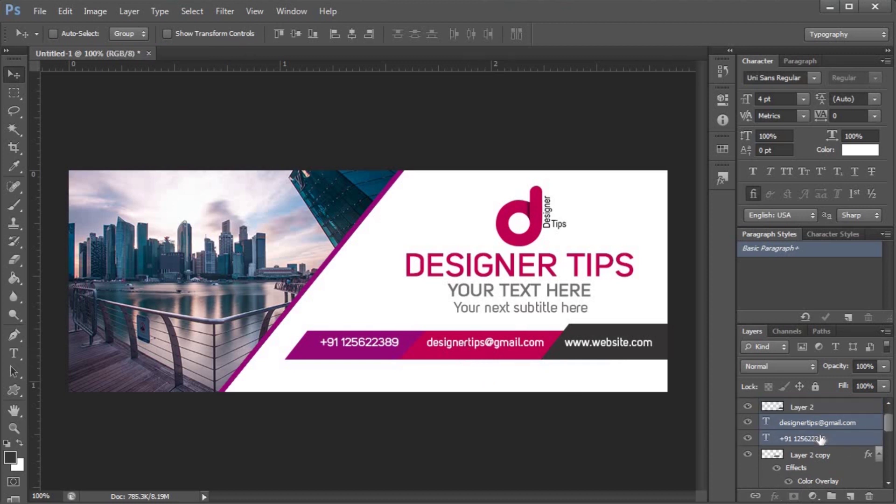
pyautogui.scroll(1, 820, 439)
pyautogui.keyDown('ctrl'); pyautogui.click(819, 407); pyautogui.keyUp('ctrl')
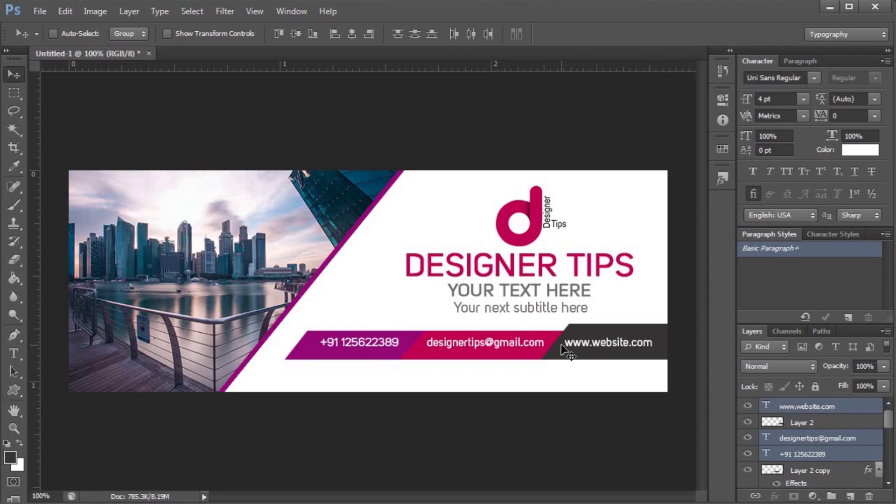
pyautogui.press('Down')
pyautogui.press('Down')
pyautogui.press('Down')
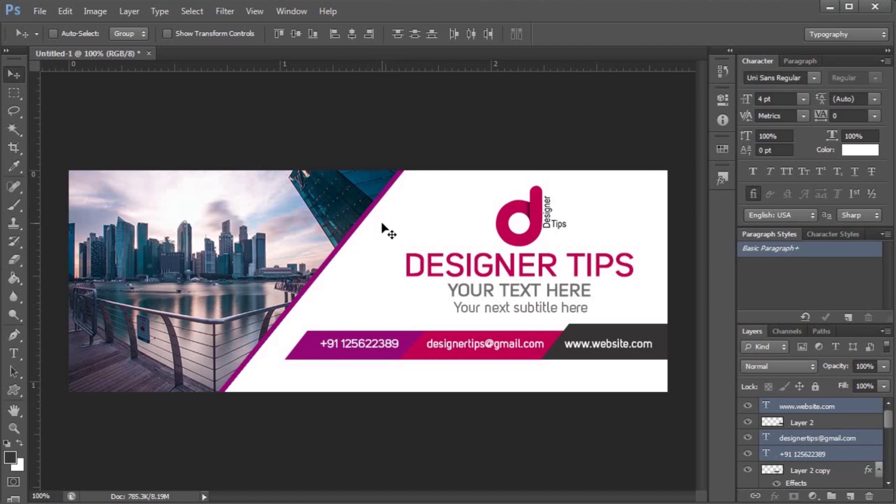
pyautogui.click(19, 98)
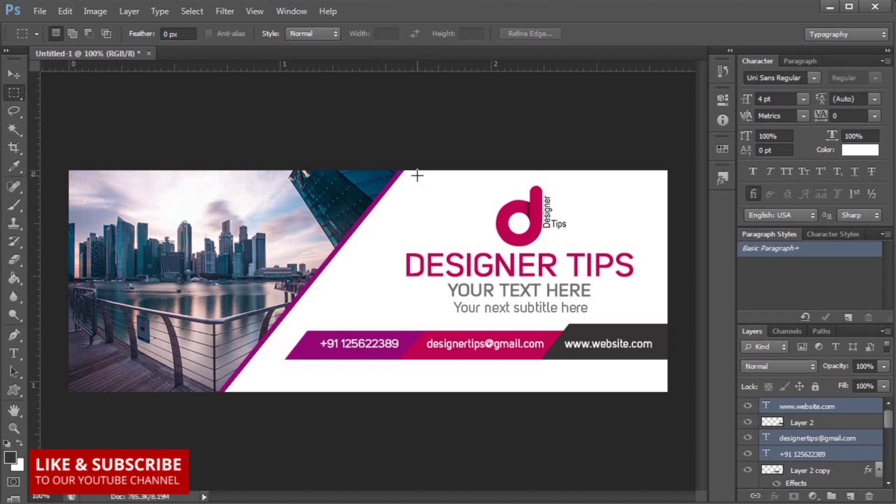
# Step: Fill a thin vertical strip with magenta sampled from the e-mail bar on a new layer
pyautogui.moveTo(417, 174); pyautogui.dragTo(414, 343)
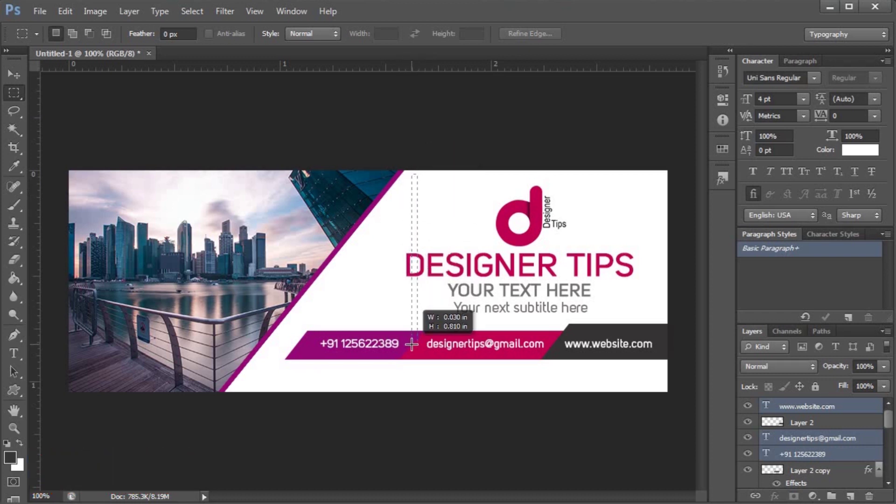
pyautogui.moveTo(414, 344); pyautogui.dragTo(412, 346)
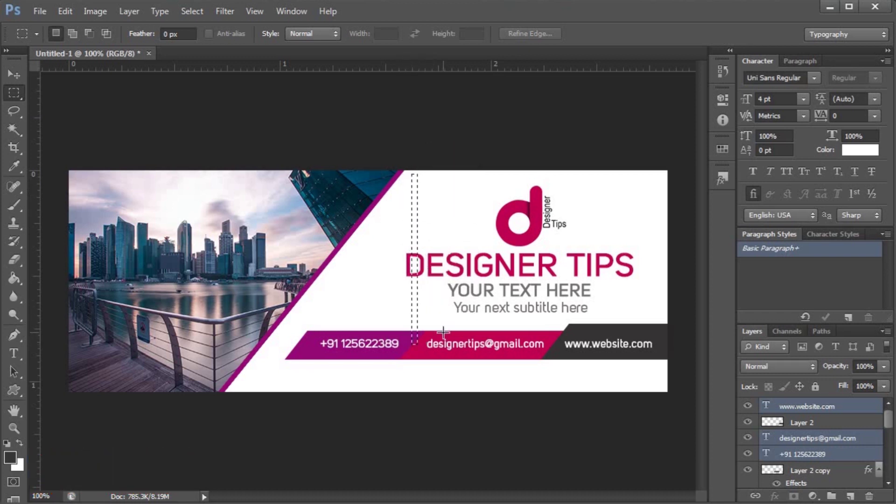
pyautogui.click(844, 410)
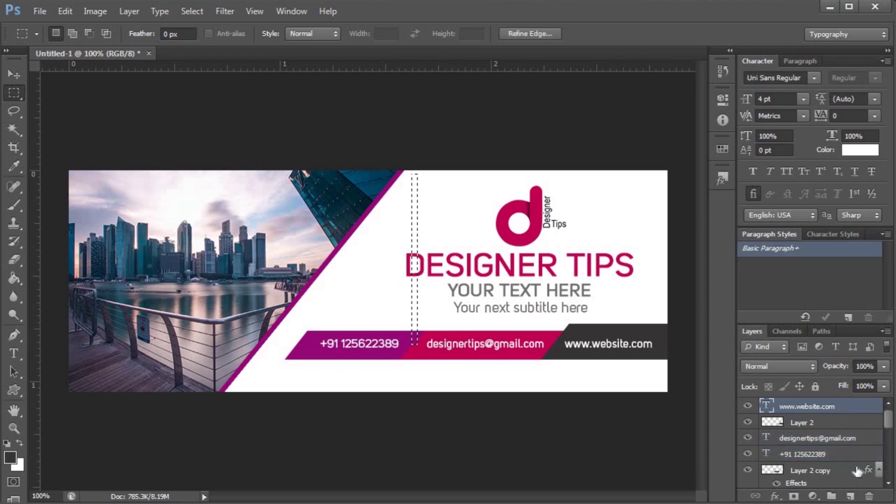
pyautogui.click(850, 497)
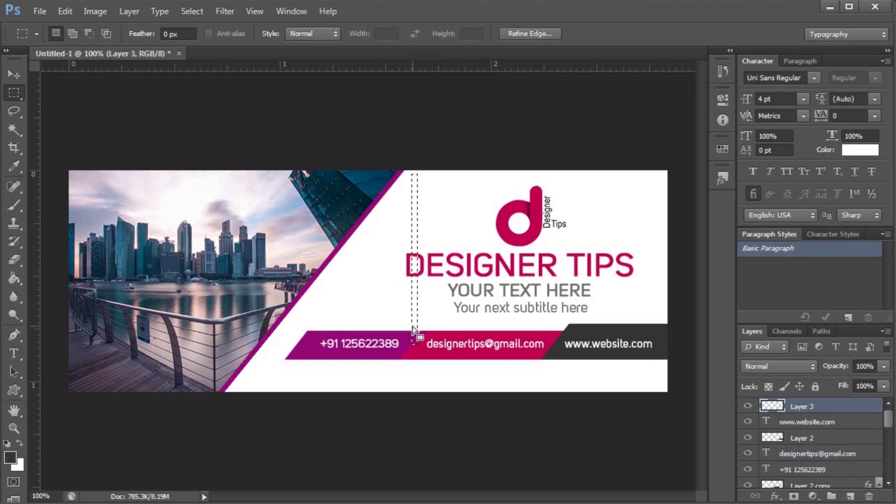
pyautogui.click(10, 457)
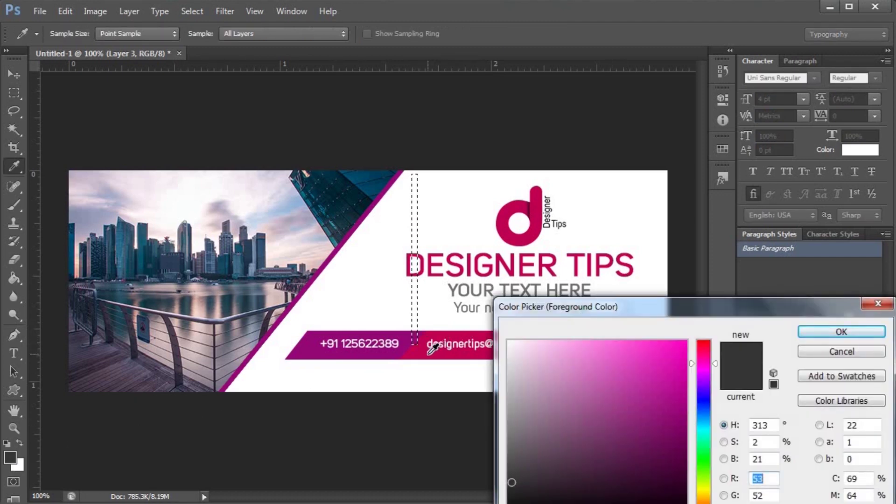
pyautogui.click(426, 344)
pyautogui.click(810, 331)
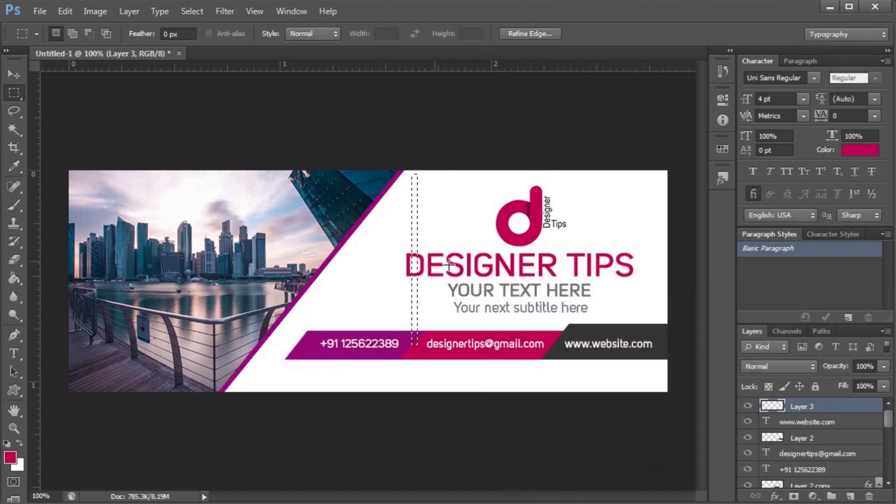
pyautogui.click(13, 278)
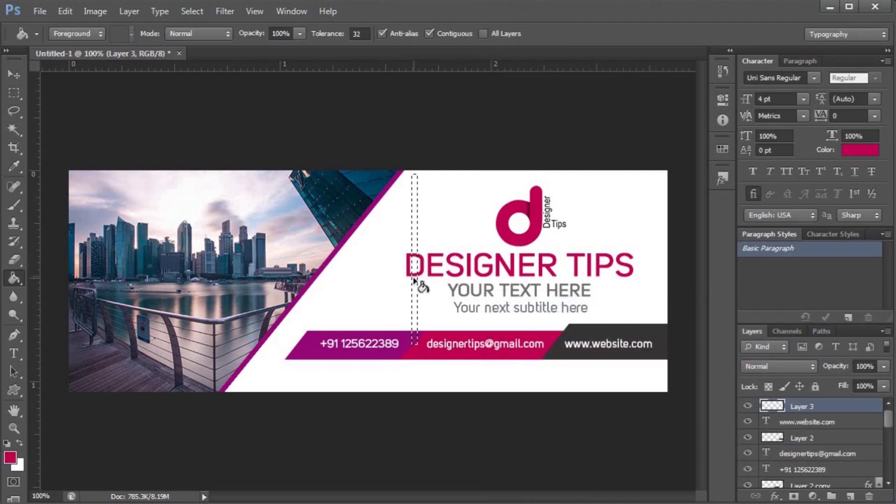
pyautogui.click(413, 277)
pyautogui.hotkey('ctrl', 'd')
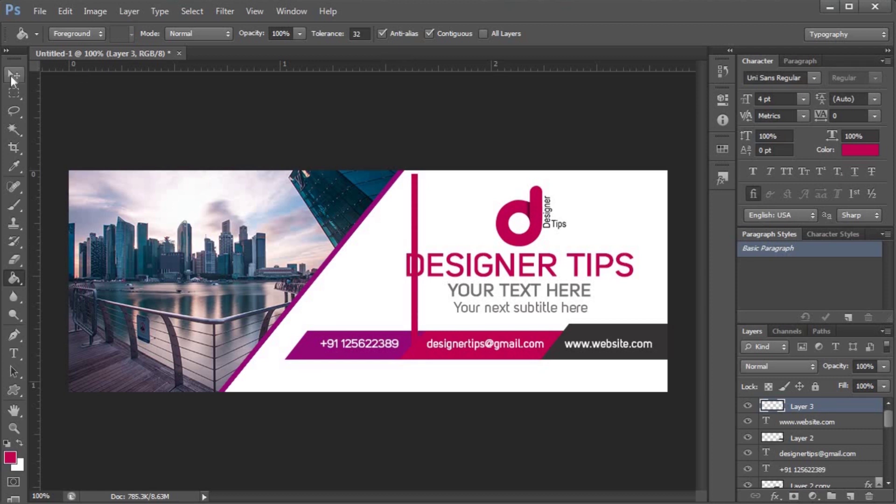
# Step: Rotate and position the magenta strip parallel beside the purple diagonal stripe
pyautogui.click(10, 76)
pyautogui.moveTo(397, 236); pyautogui.dragTo(400, 214)
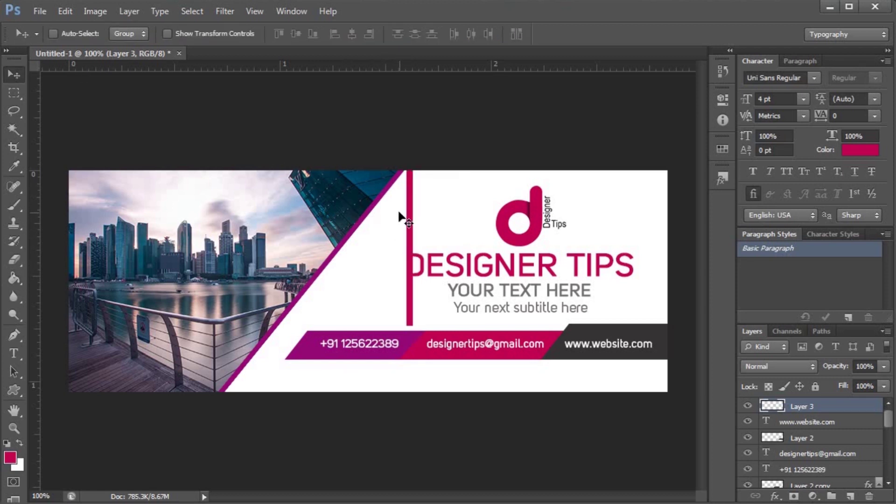
pyautogui.hotkey('ctrl', 't')
pyautogui.moveTo(427, 173); pyautogui.dragTo(464, 188)
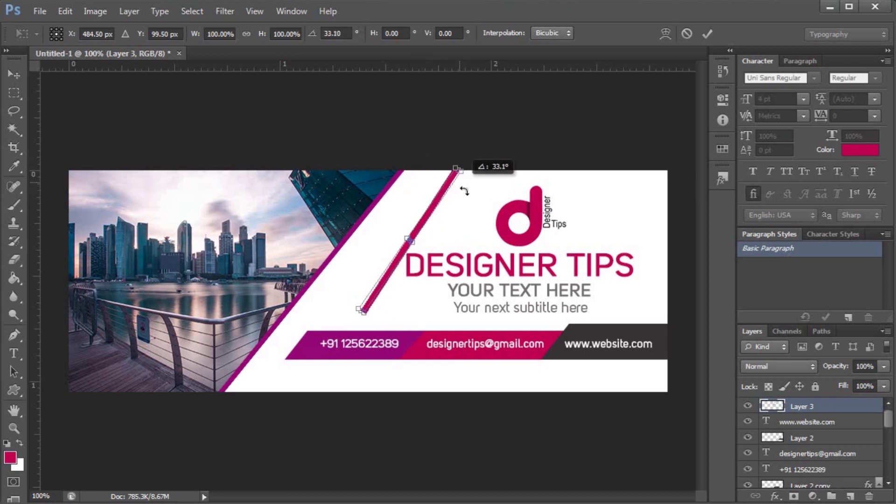
pyautogui.moveTo(464, 189); pyautogui.dragTo(462, 178)
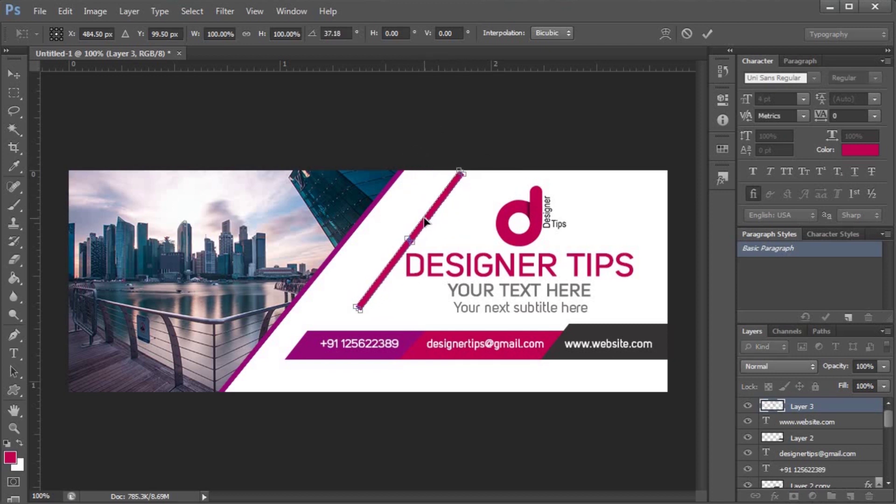
pyautogui.moveTo(423, 221); pyautogui.dragTo(399, 200)
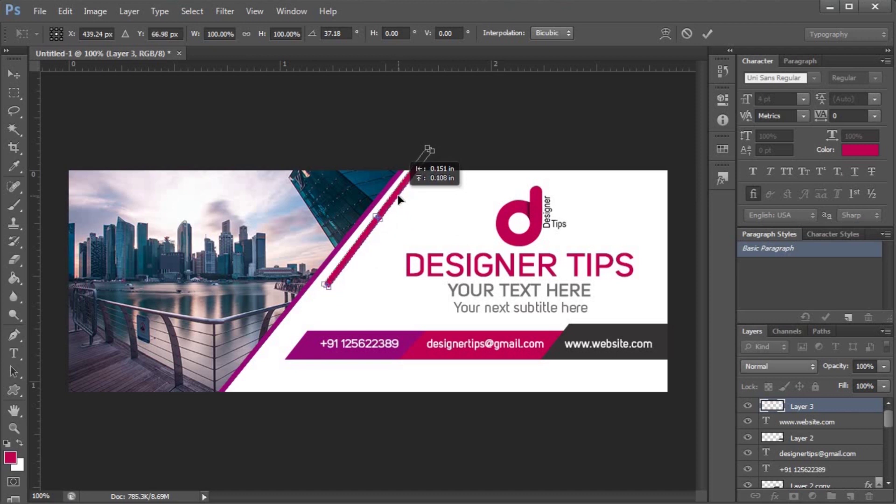
pyautogui.moveTo(399, 200); pyautogui.dragTo(399, 199)
pyautogui.moveTo(448, 149); pyautogui.dragTo(450, 150)
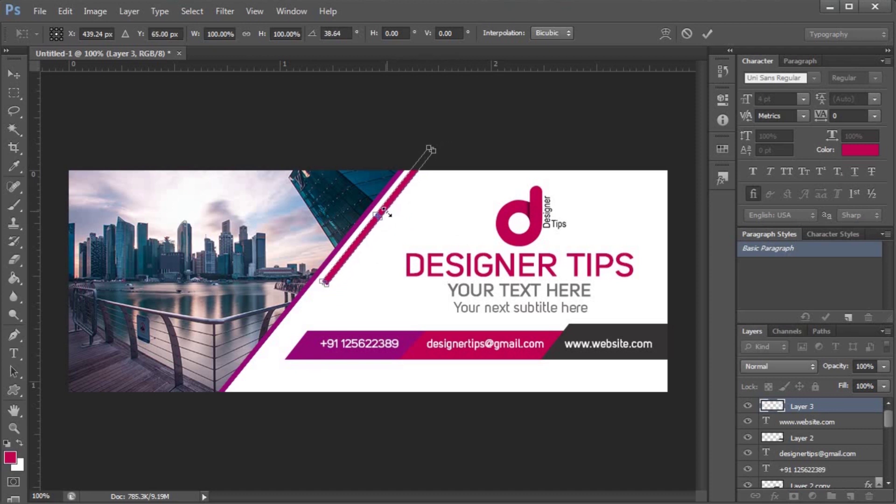
pyautogui.moveTo(387, 212); pyautogui.dragTo(386, 213)
# Step: Skew the strip's lower end flat horizontally and apply the transform
pyautogui.keyDown('alt'); pyautogui.scroll(1, 364, 239); pyautogui.keyUp('alt')
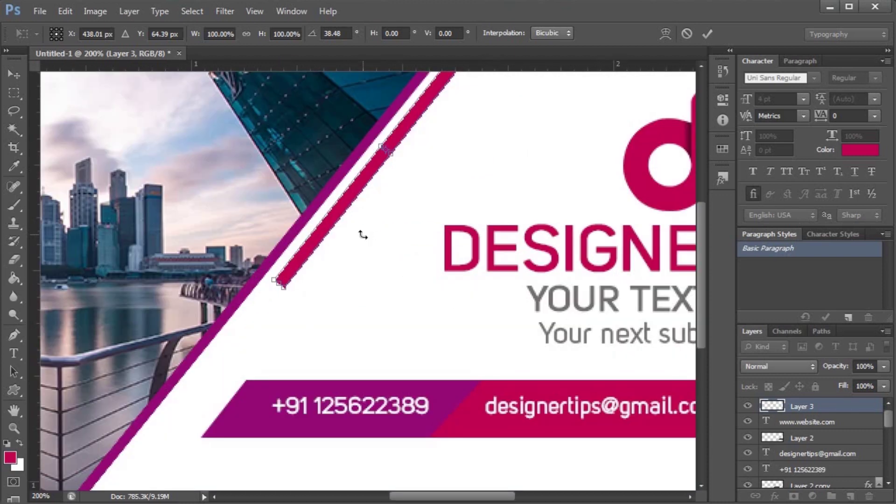
pyautogui.scroll(1, 362, 234)
pyautogui.rightClick(290, 313)
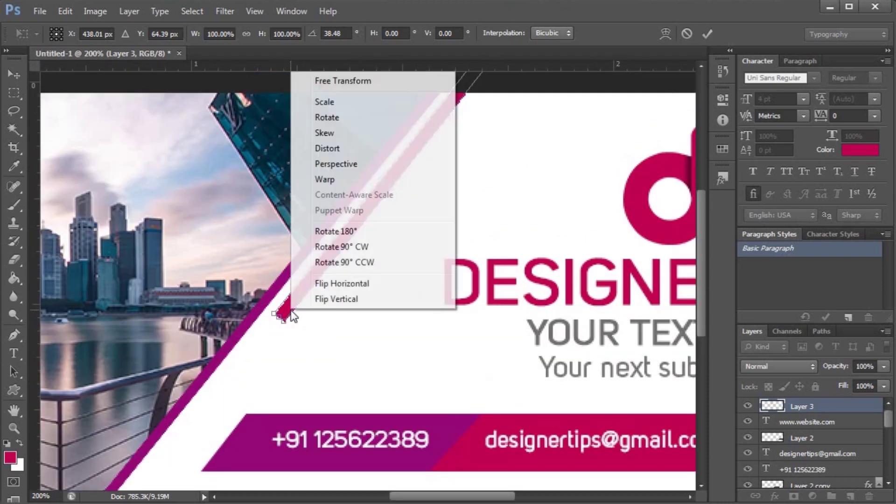
pyautogui.click(345, 135)
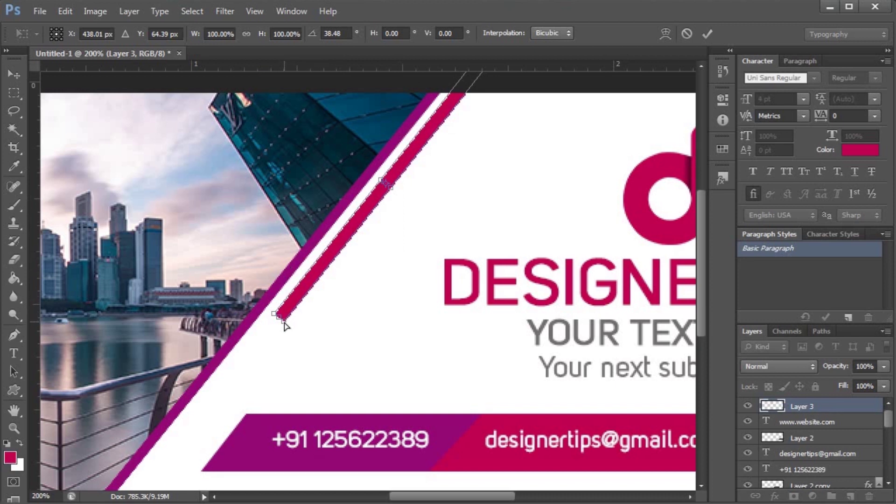
pyautogui.moveTo(284, 321); pyautogui.dragTo(288, 317)
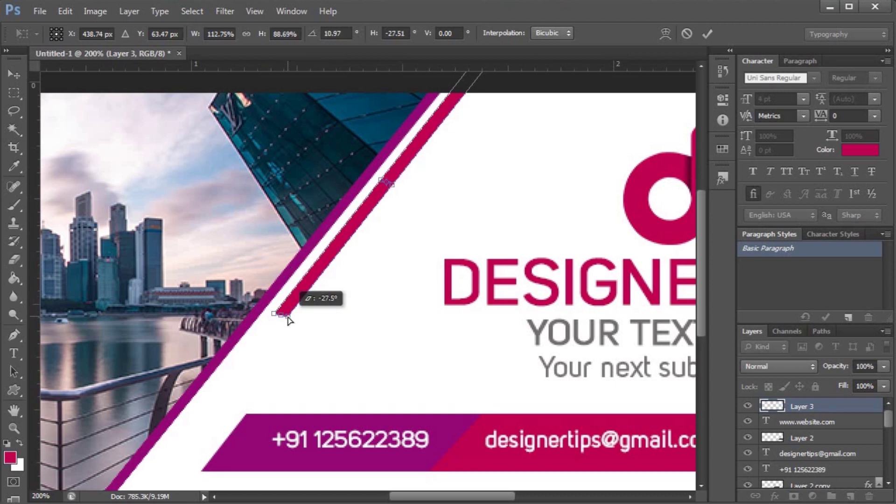
pyautogui.moveTo(288, 317); pyautogui.dragTo(291, 318)
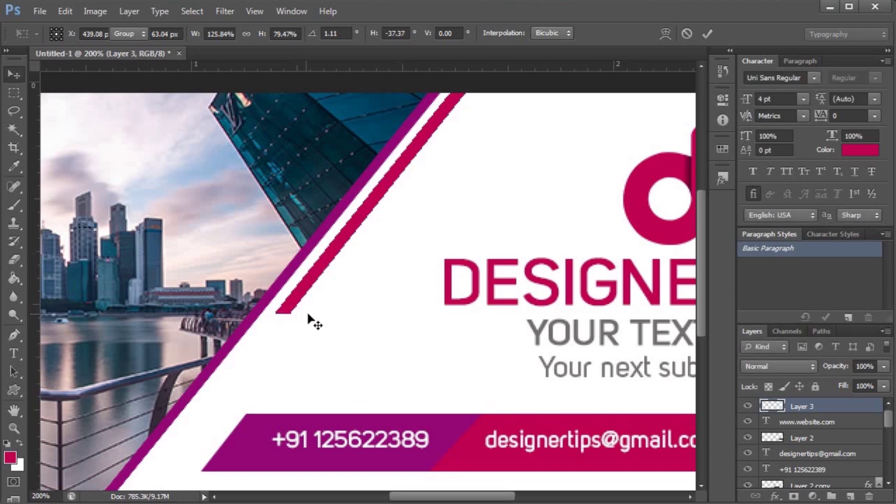
pyautogui.press('Return')
pyautogui.hotkey('ctrl', '-')
pyautogui.hotkey('ctrl', '-')
pyautogui.hotkey('ctrl', '+')
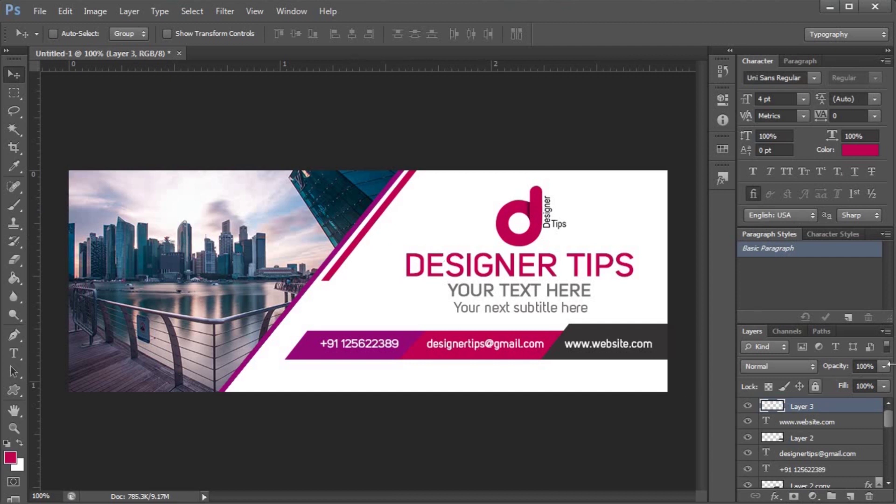
# Step: Set the accent line's opacity to about 57% and duplicate its layer
pyautogui.click(885, 368)
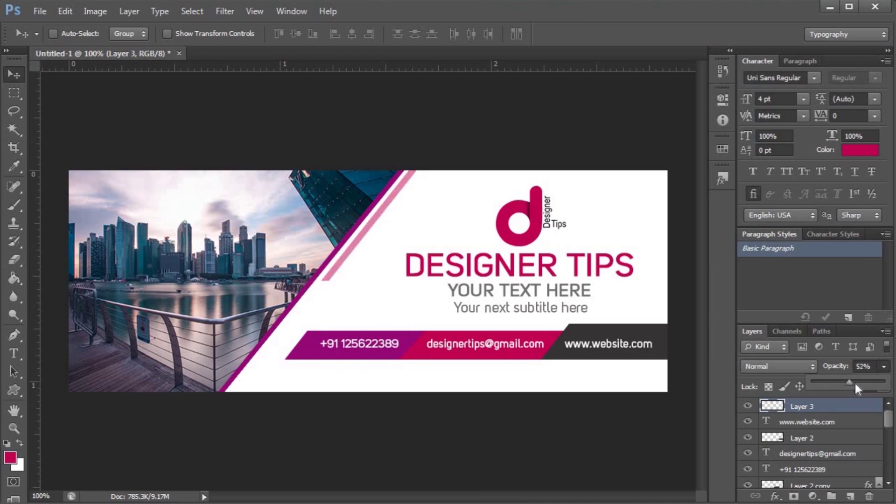
pyautogui.moveTo(856, 384); pyautogui.dragTo(856, 385)
pyautogui.click(843, 409)
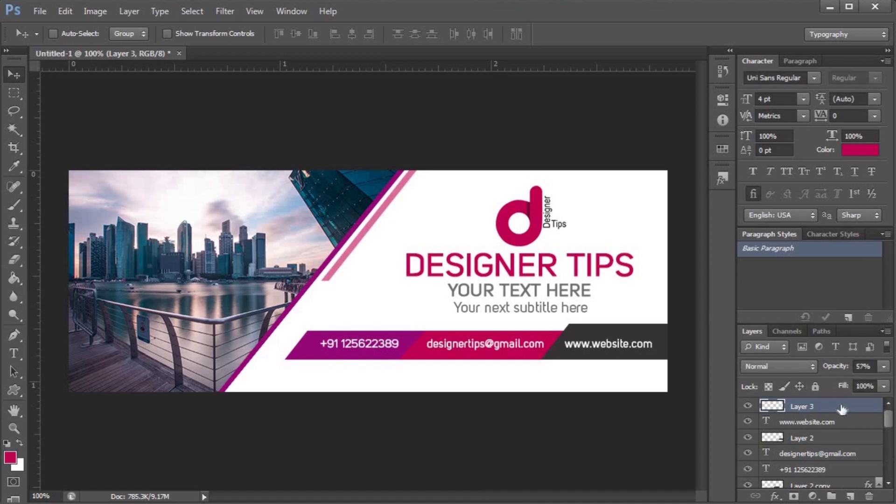
pyautogui.rightClick(848, 408)
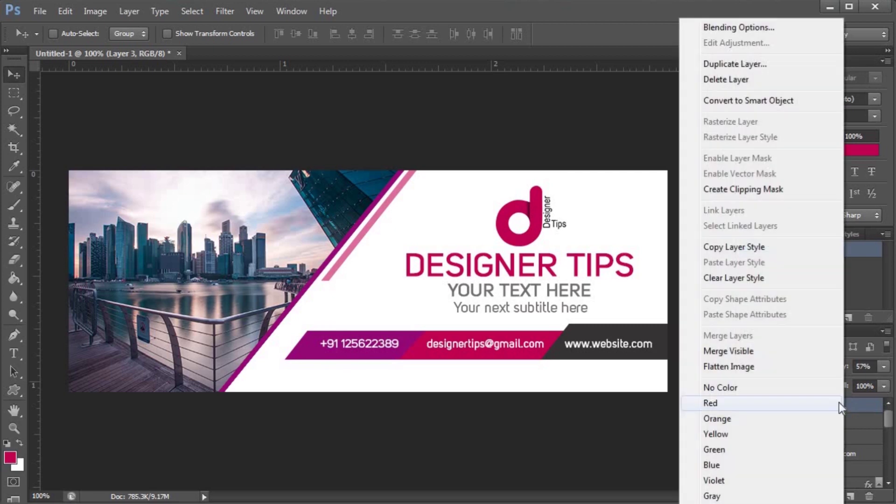
pyautogui.click(707, 65)
pyautogui.press('Return')
# Step: Place the copied stripe beside the original and fade it to 35% opacity
pyautogui.moveTo(392, 225); pyautogui.dragTo(419, 211)
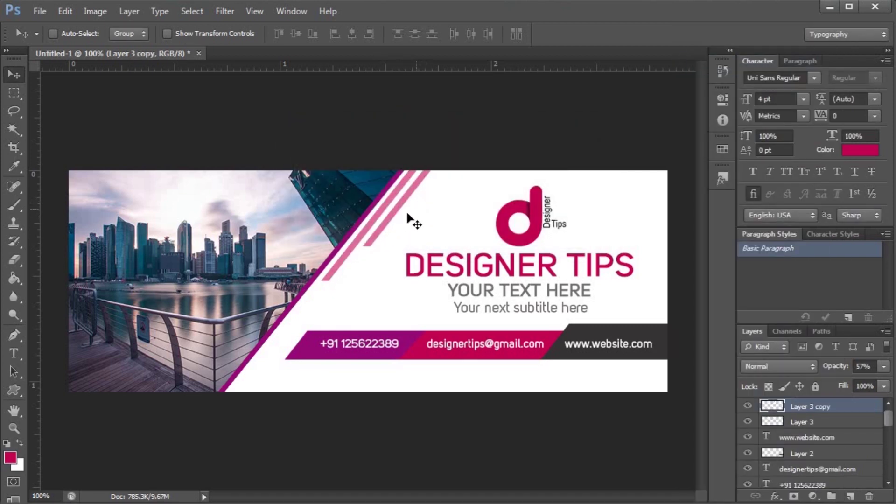
pyautogui.moveTo(417, 209); pyautogui.dragTo(420, 199)
pyautogui.press('Left')
pyautogui.press('Left')
pyautogui.press('Left')
pyautogui.press('Left')
pyautogui.press('Left')
pyautogui.press('Left')
pyautogui.press('Left')
pyautogui.press('Left')
pyautogui.press('Left')
pyautogui.press('Left')
pyautogui.press('Left')
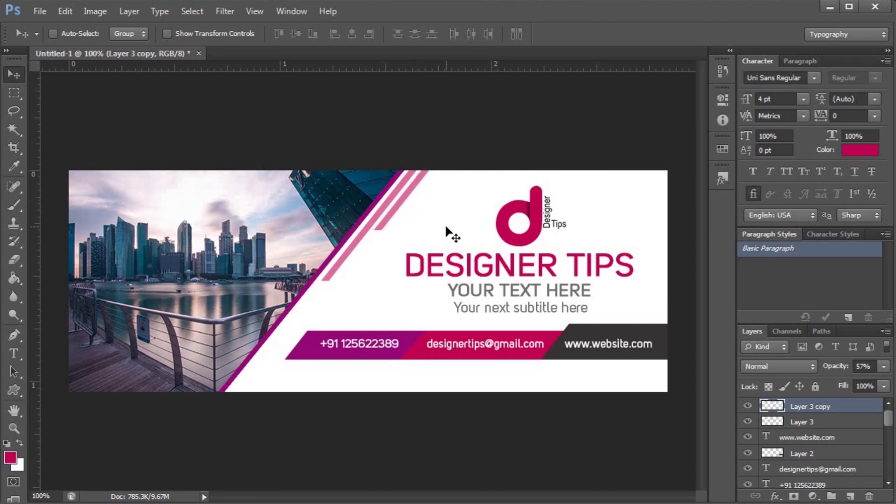
pyautogui.click(884, 367)
pyautogui.moveTo(844, 379); pyautogui.dragTo(841, 380)
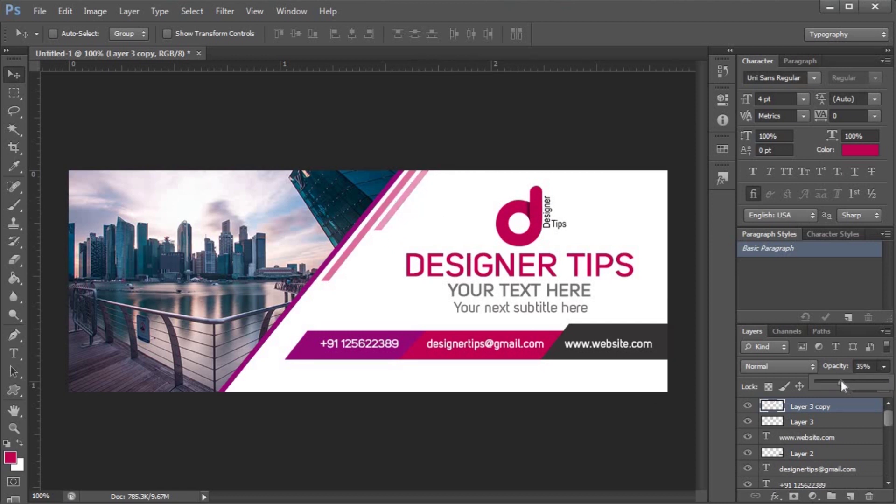
pyautogui.click(470, 228)
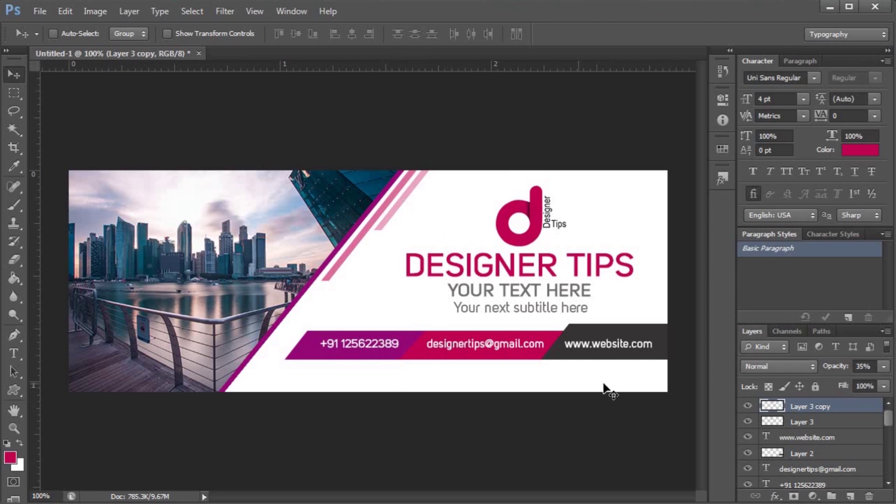
# Step: On a new layer, fill a thin strip below the contact bars with pink
pyautogui.click(14, 93)
pyautogui.click(851, 496)
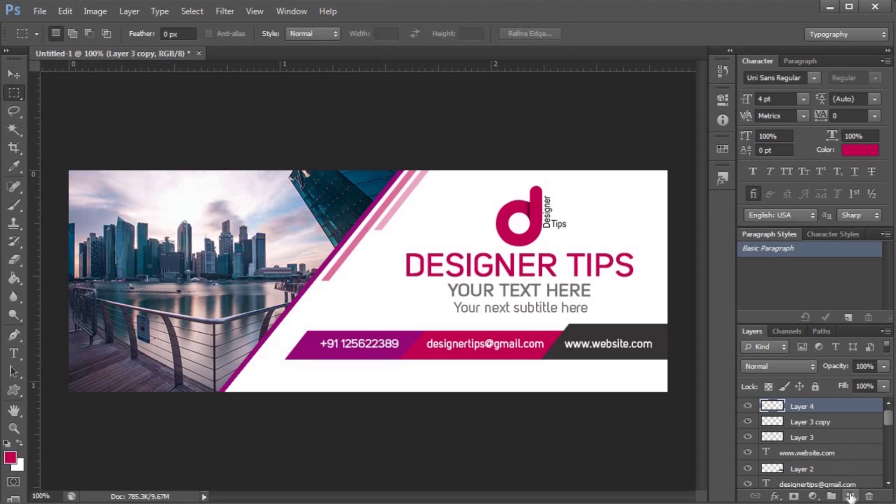
pyautogui.moveTo(315, 370); pyautogui.dragTo(681, 375)
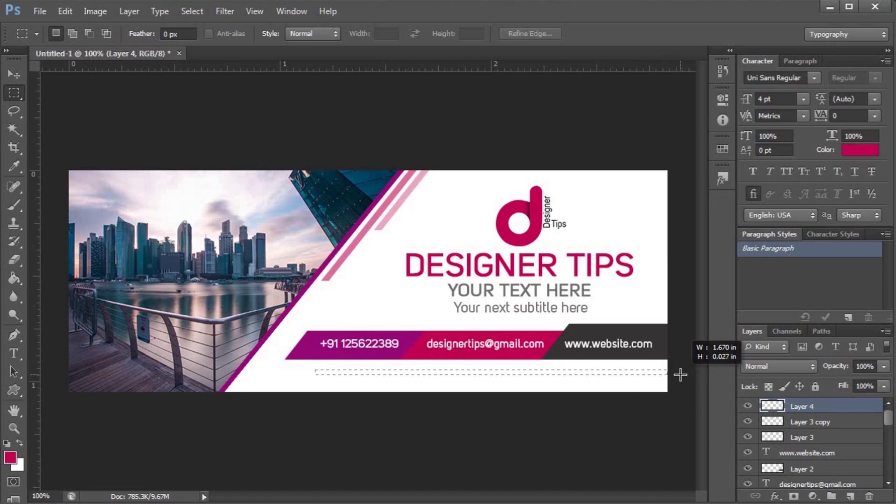
pyautogui.moveTo(680, 375); pyautogui.dragTo(680, 374)
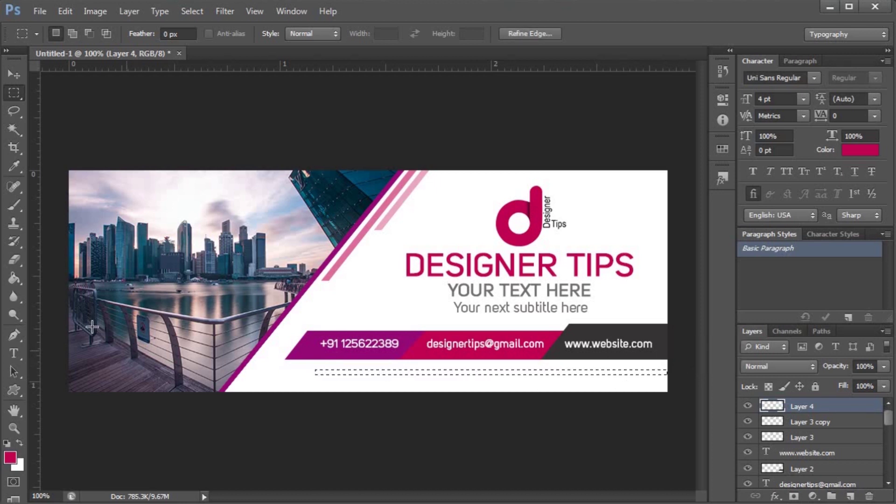
pyautogui.click(14, 278)
pyautogui.click(351, 371)
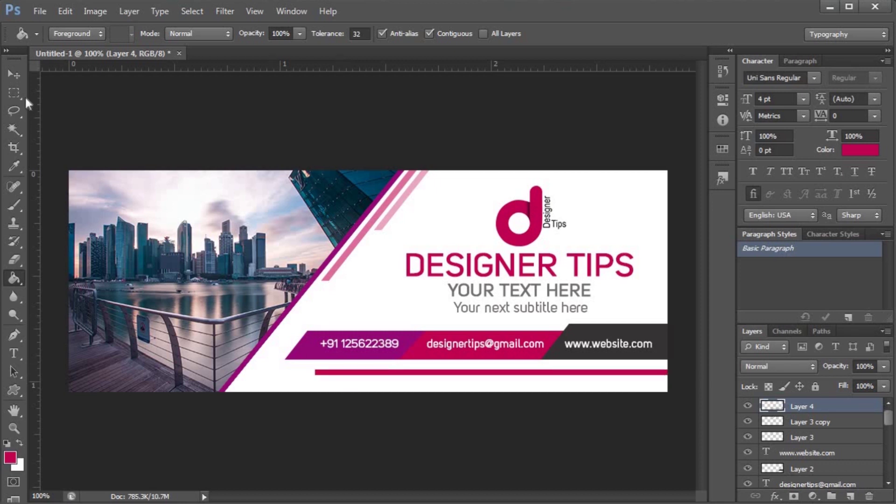
# Step: Skew the left end of the pink line into a slant and apply it
pyautogui.click(14, 75)
pyautogui.hotkey('ctrl', 't')
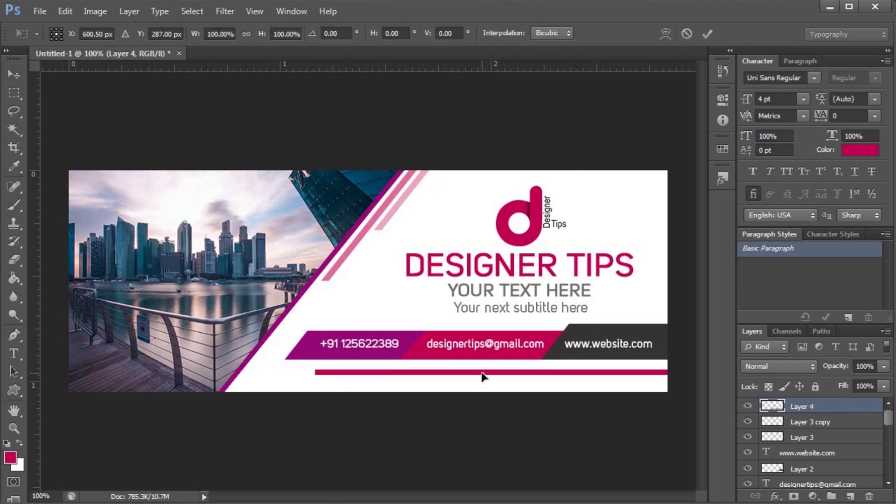
pyautogui.hotkey('ctrl', '+')
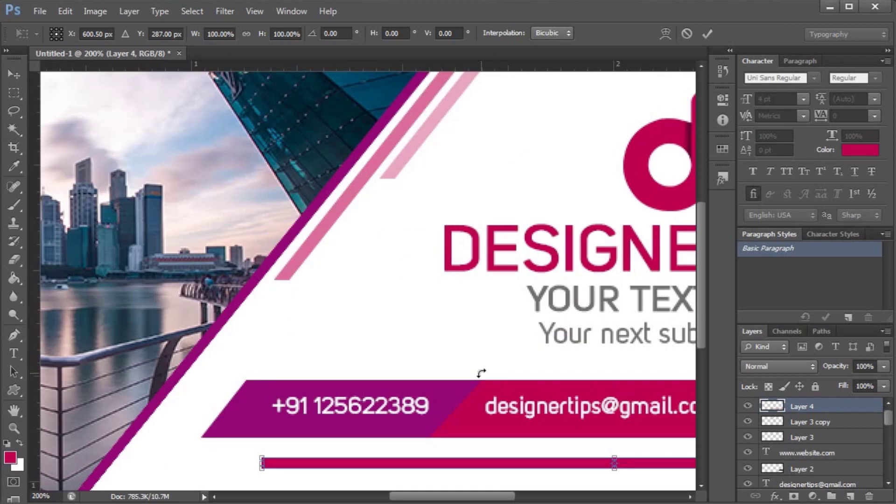
pyautogui.scroll(-2, 317, 383)
pyautogui.scroll(-1, 317, 384)
pyautogui.rightClick(319, 385)
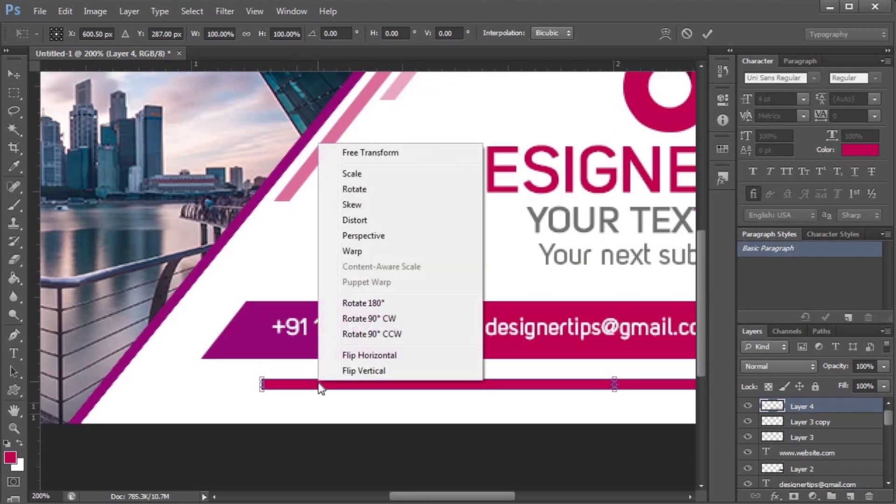
pyautogui.click(360, 204)
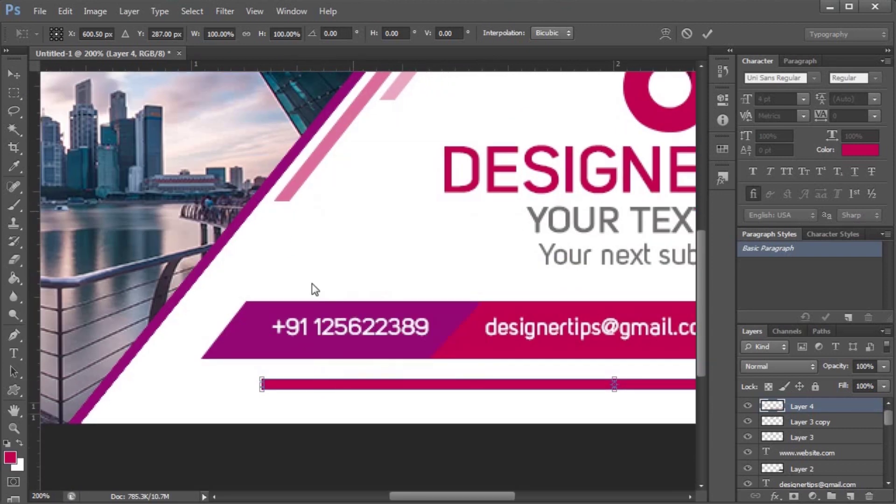
pyautogui.moveTo(262, 391); pyautogui.dragTo(259, 397)
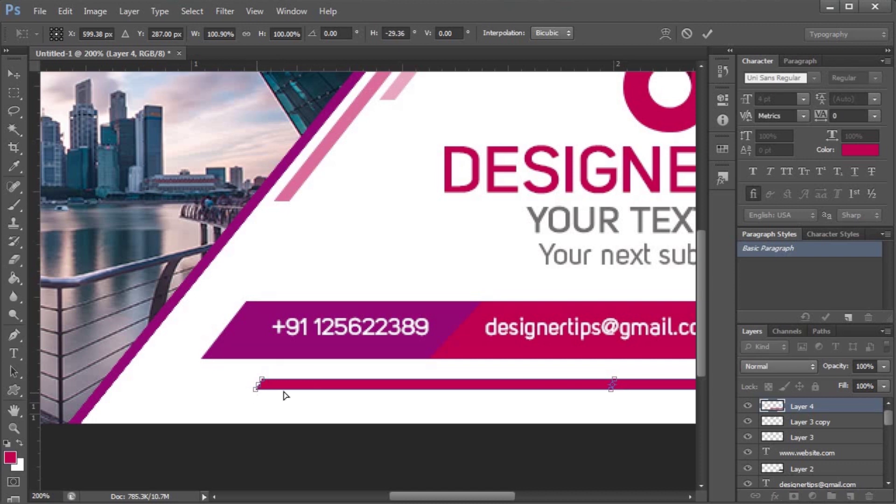
pyautogui.press('Return')
pyautogui.hotkey('ctrl', '-')
pyautogui.hotkey('ctrl', '-')
pyautogui.hotkey('ctrl', '-')
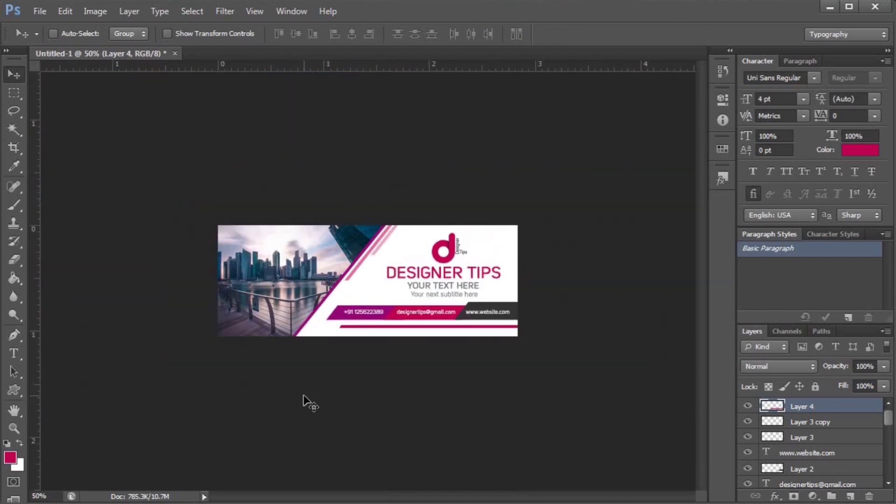
# Step: Move the pink line slightly lower and fade it to 42% opacity
pyautogui.hotkey('ctrl', '+')
pyautogui.hotkey('ctrl', '+')
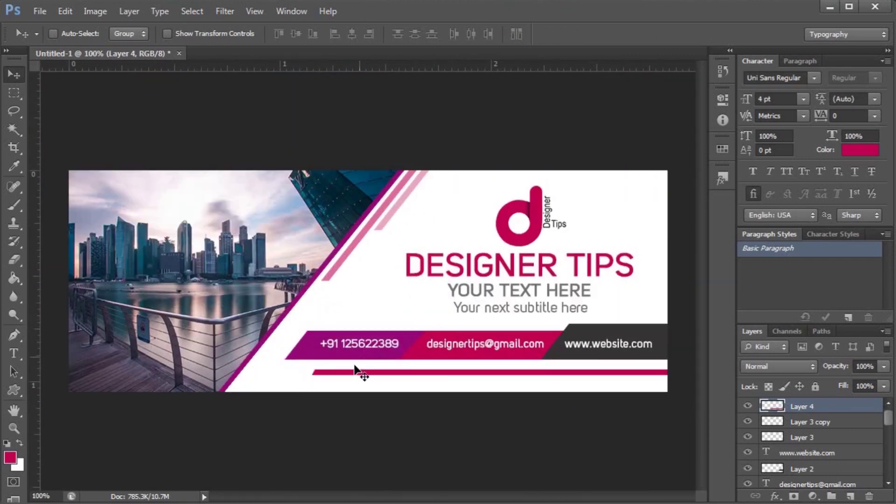
pyautogui.moveTo(426, 382); pyautogui.dragTo(466, 388)
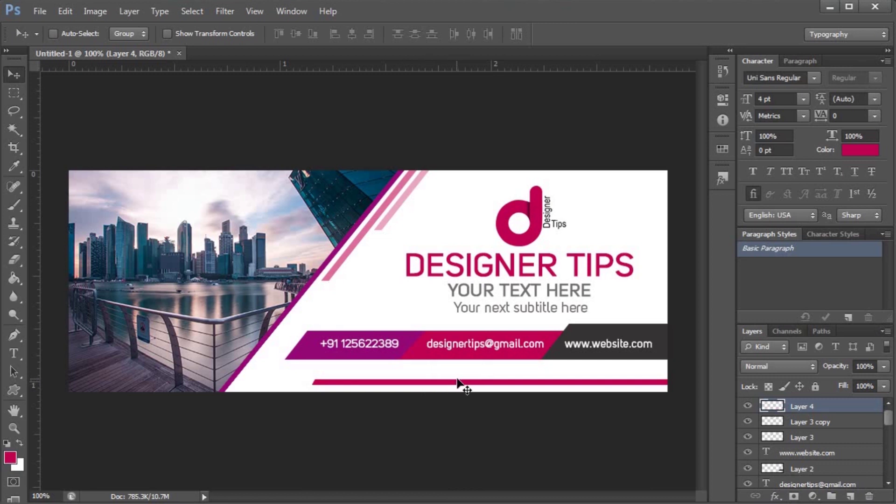
pyautogui.click(882, 369)
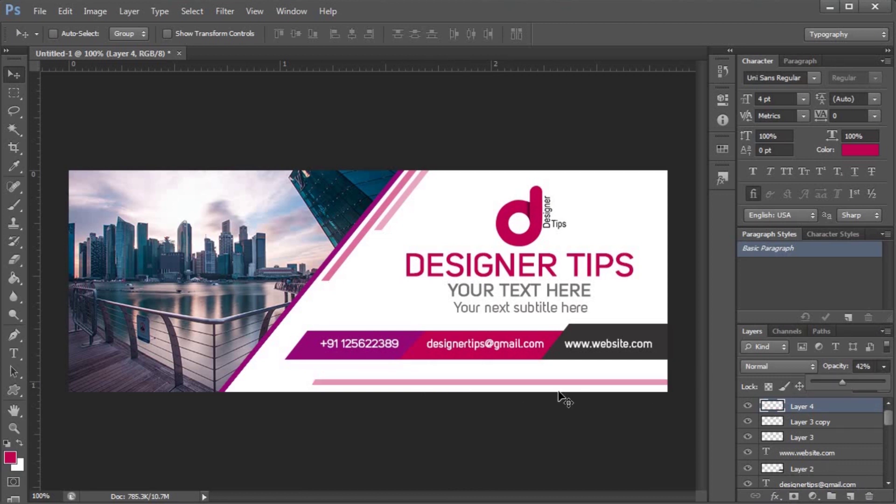
pyautogui.click(535, 379)
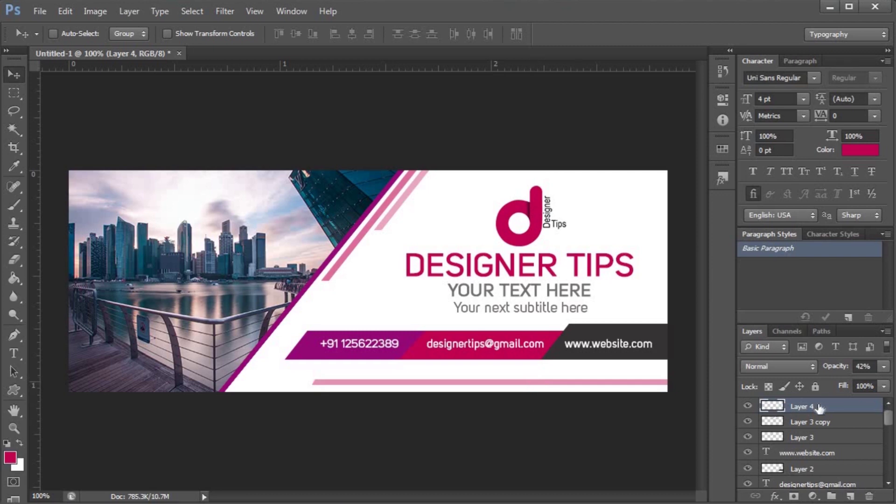
# Step: Duplicate the line, move the copy up and right, and set it to 77% opacity
pyautogui.rightClick(819, 408)
pyautogui.click(727, 63)
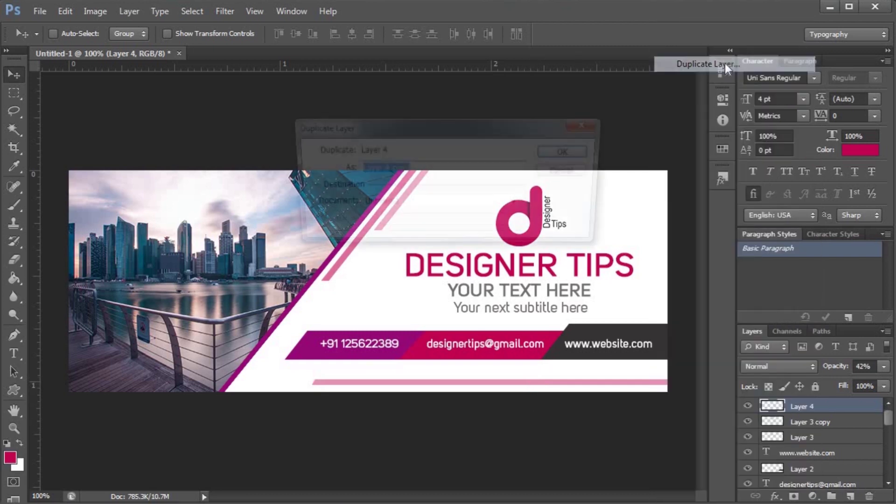
pyautogui.click(578, 147)
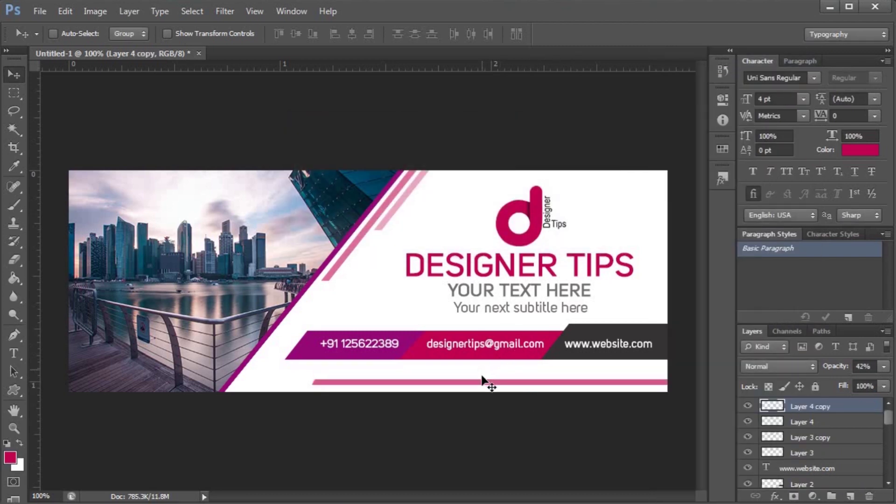
pyautogui.moveTo(481, 385); pyautogui.dragTo(599, 374)
pyautogui.click(884, 367)
pyautogui.moveTo(852, 379); pyautogui.dragTo(872, 379)
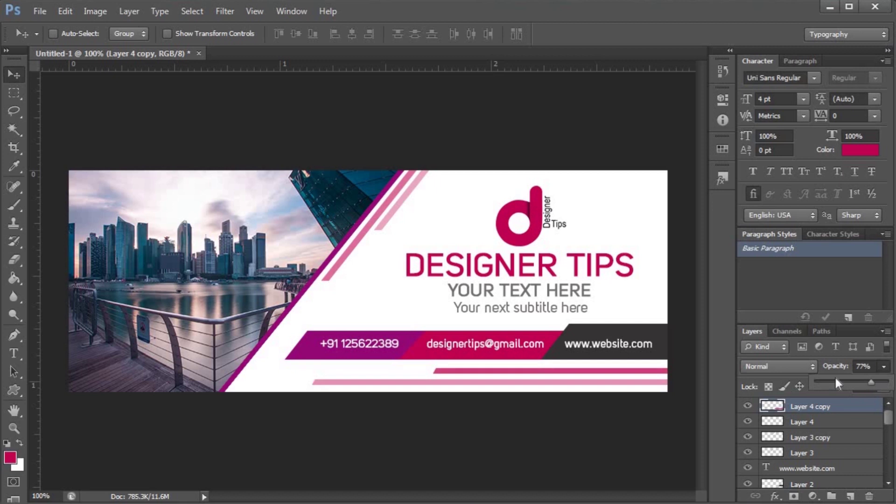
pyautogui.press('Up')
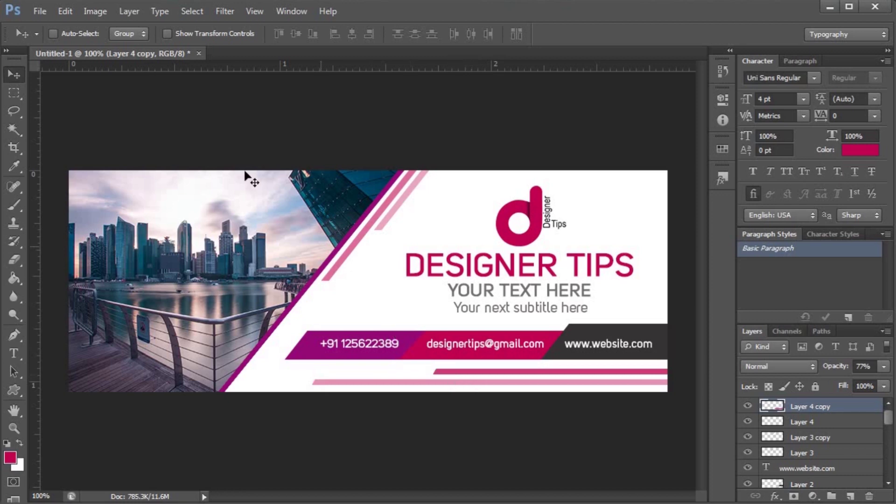
# Step: Save the banner as JPEG 'FB Cover' at maximum quality and open the saved file
pyautogui.click(42, 18)
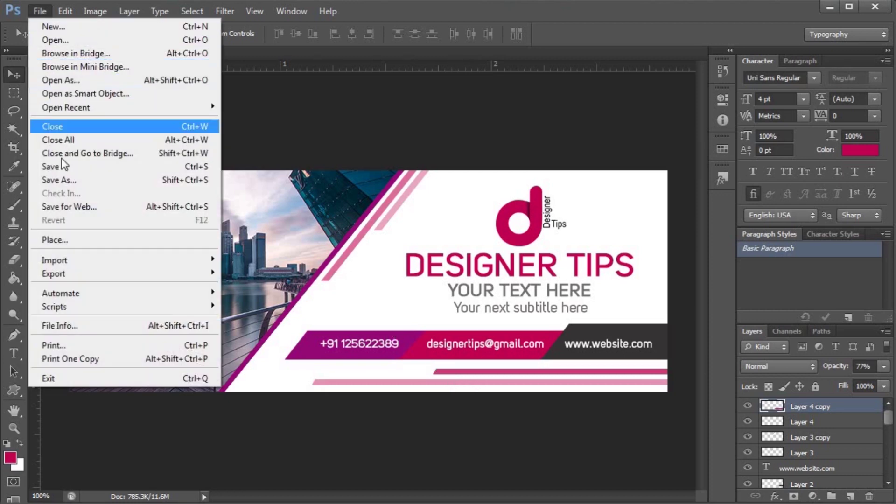
pyautogui.click(64, 182)
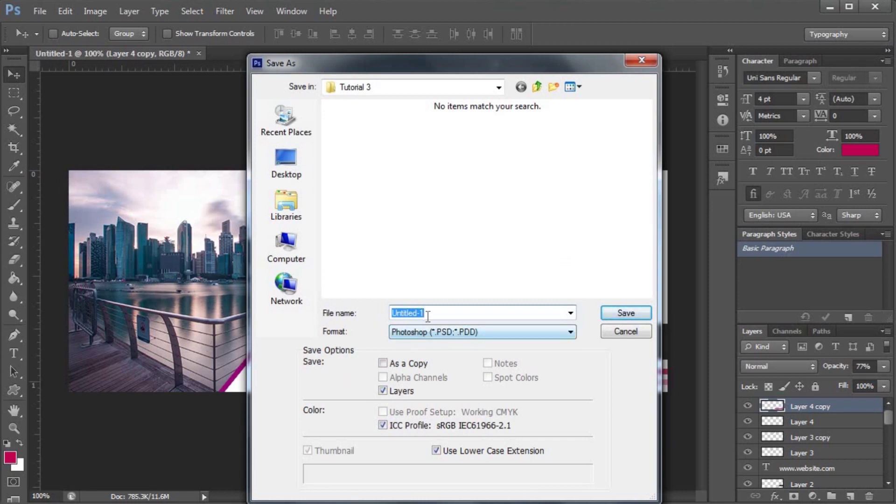
pyautogui.write('F')
pyautogui.click(469, 332)
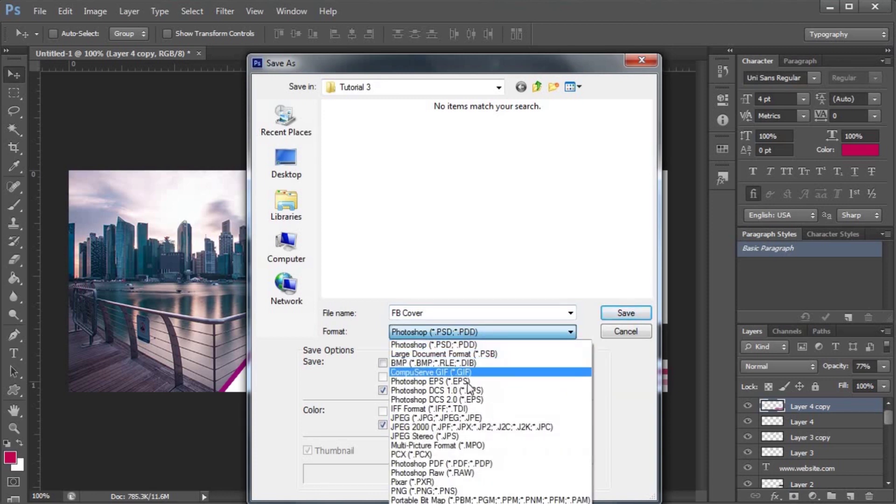
pyautogui.click(464, 415)
pyautogui.click(611, 313)
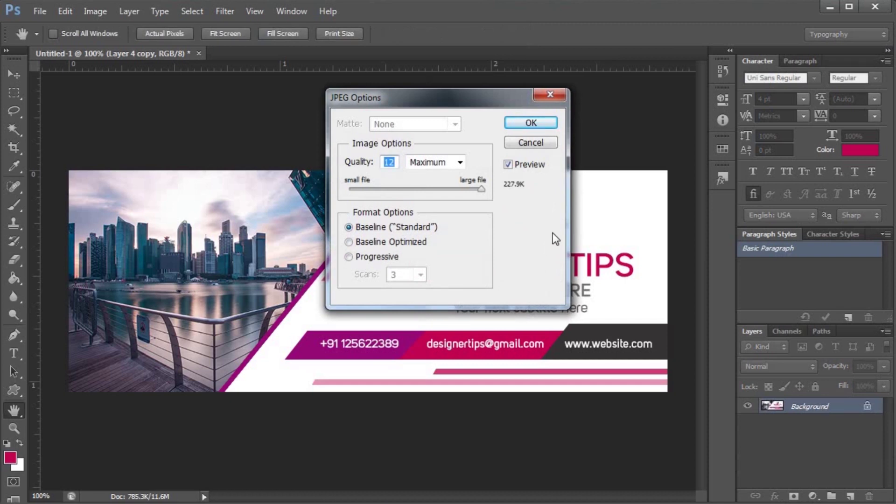
pyautogui.click(550, 123)
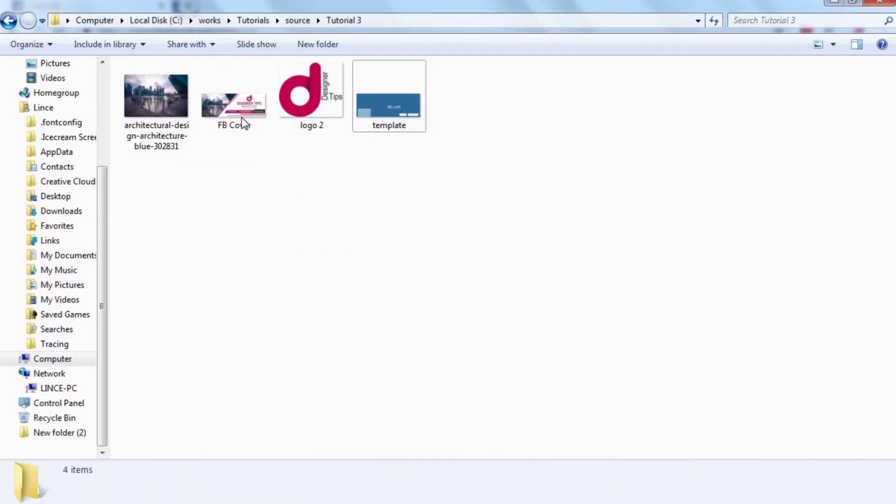
pyautogui.doubleClick(236, 102)
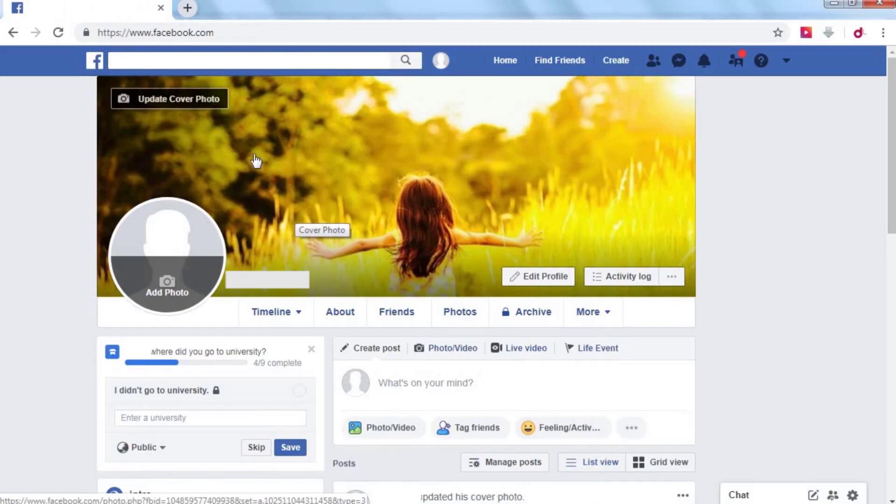
# Step: Upload the FB Cover image as the new cover photo and save the changes
pyautogui.click(201, 103)
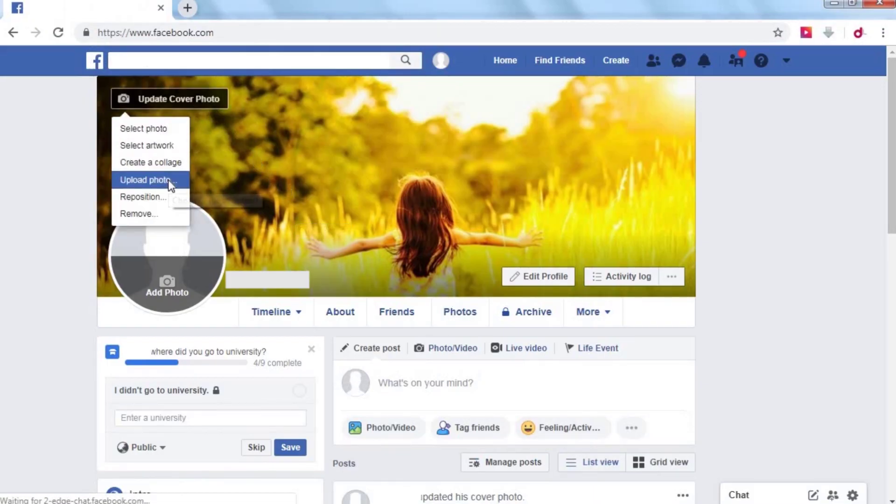
pyautogui.click(169, 183)
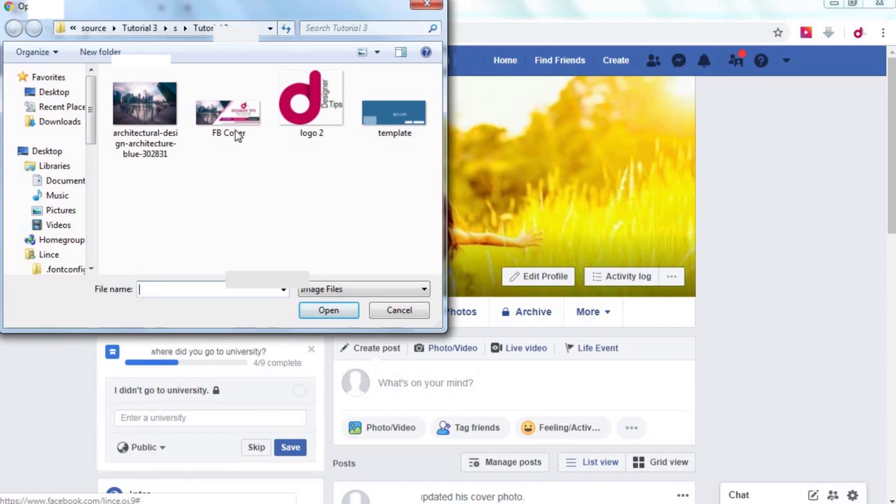
pyautogui.click(234, 110)
pyautogui.click(312, 312)
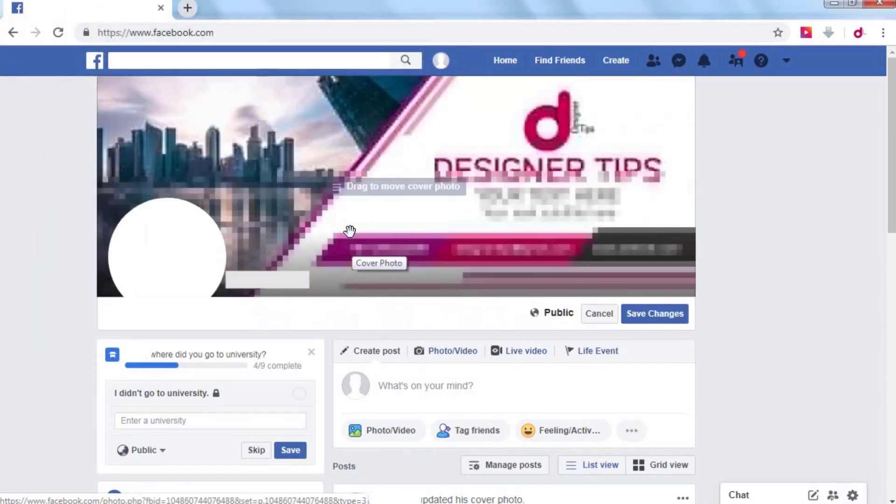
pyautogui.click(650, 321)
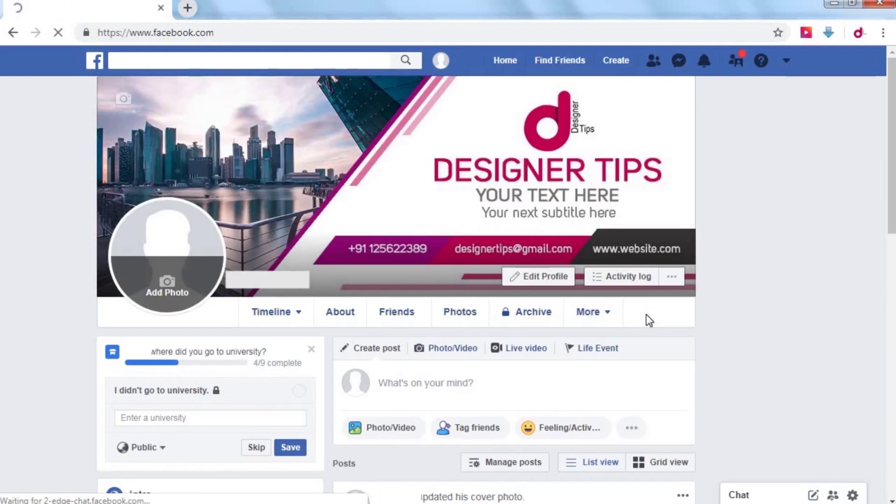